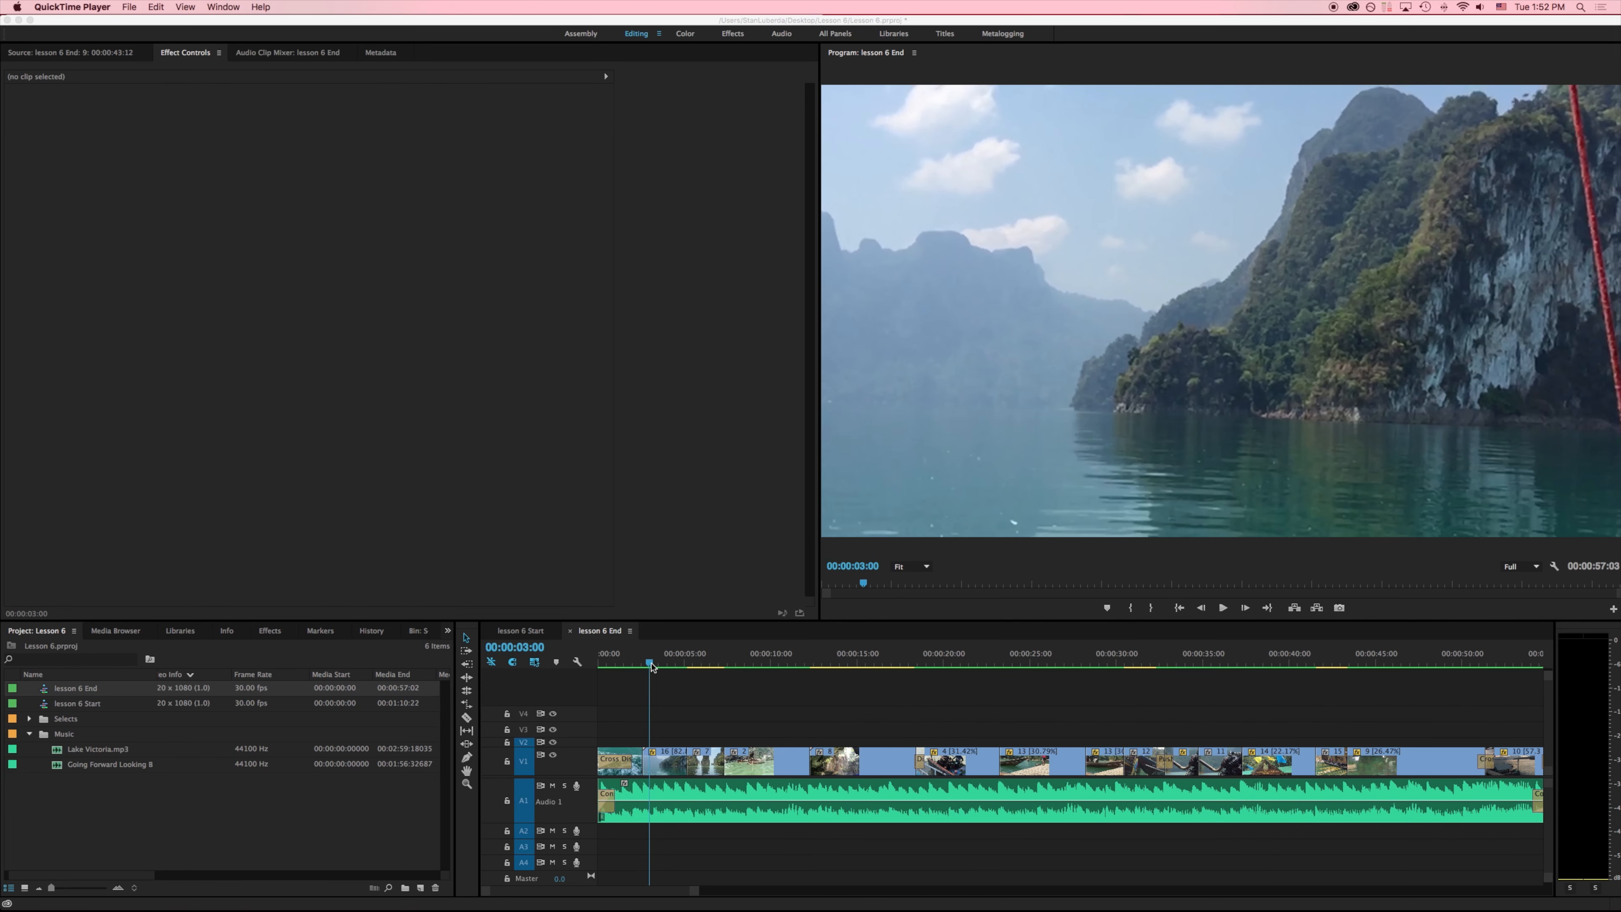
- Scrub through the lesson 6 End sequence and inspect the Push transition between clips 12 and 11
left_click(652, 667)
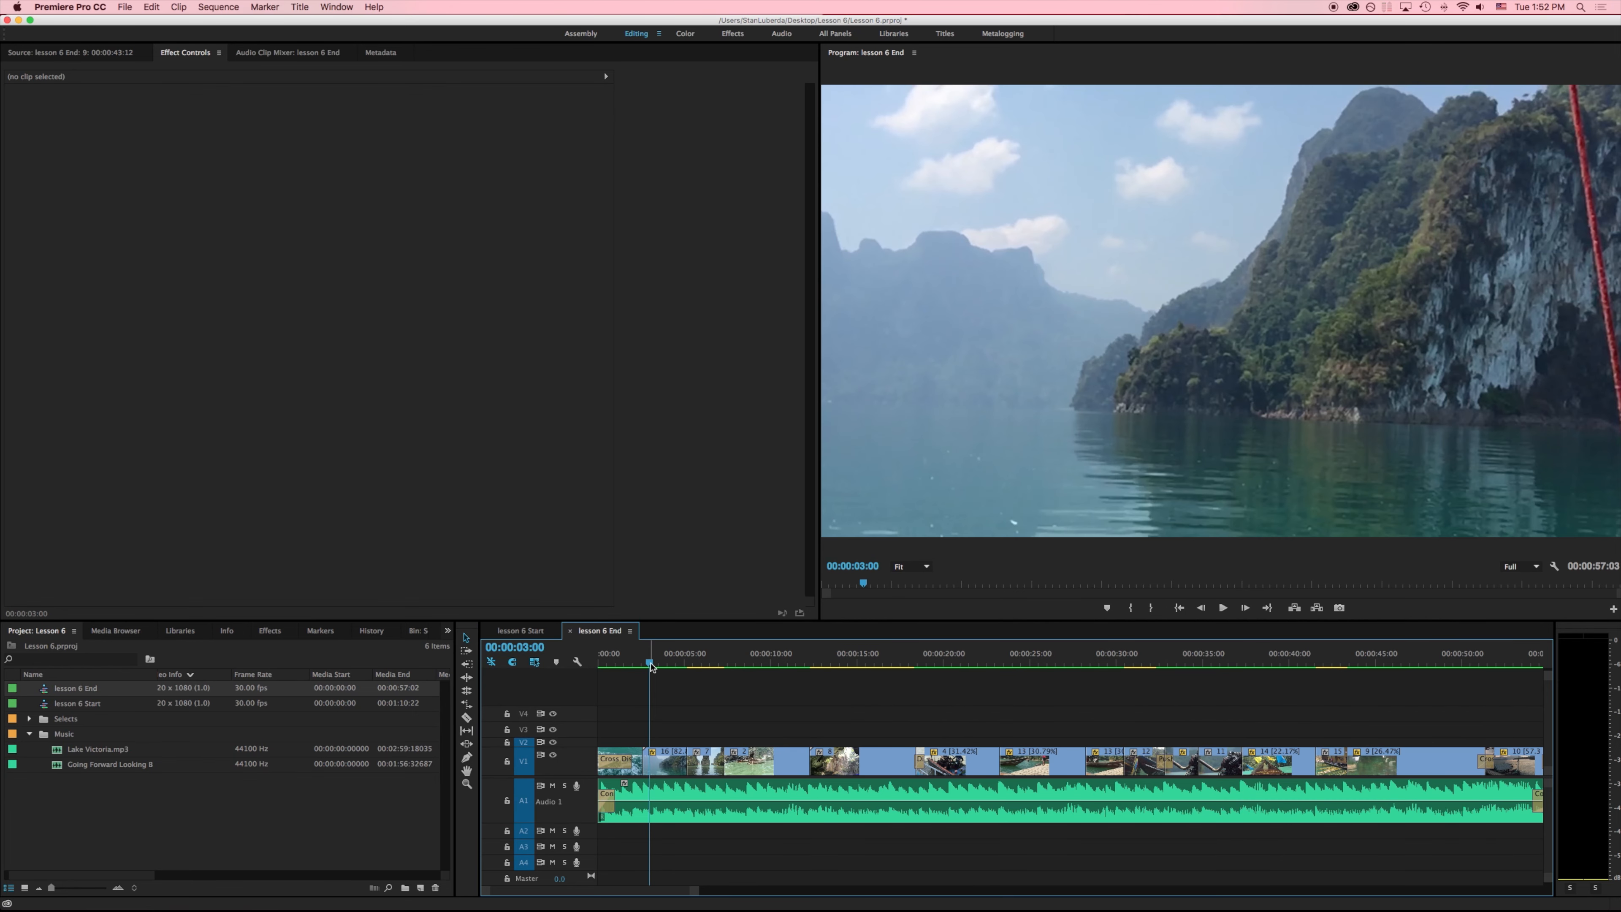
left_click_drag(652, 667, 1181, 664)
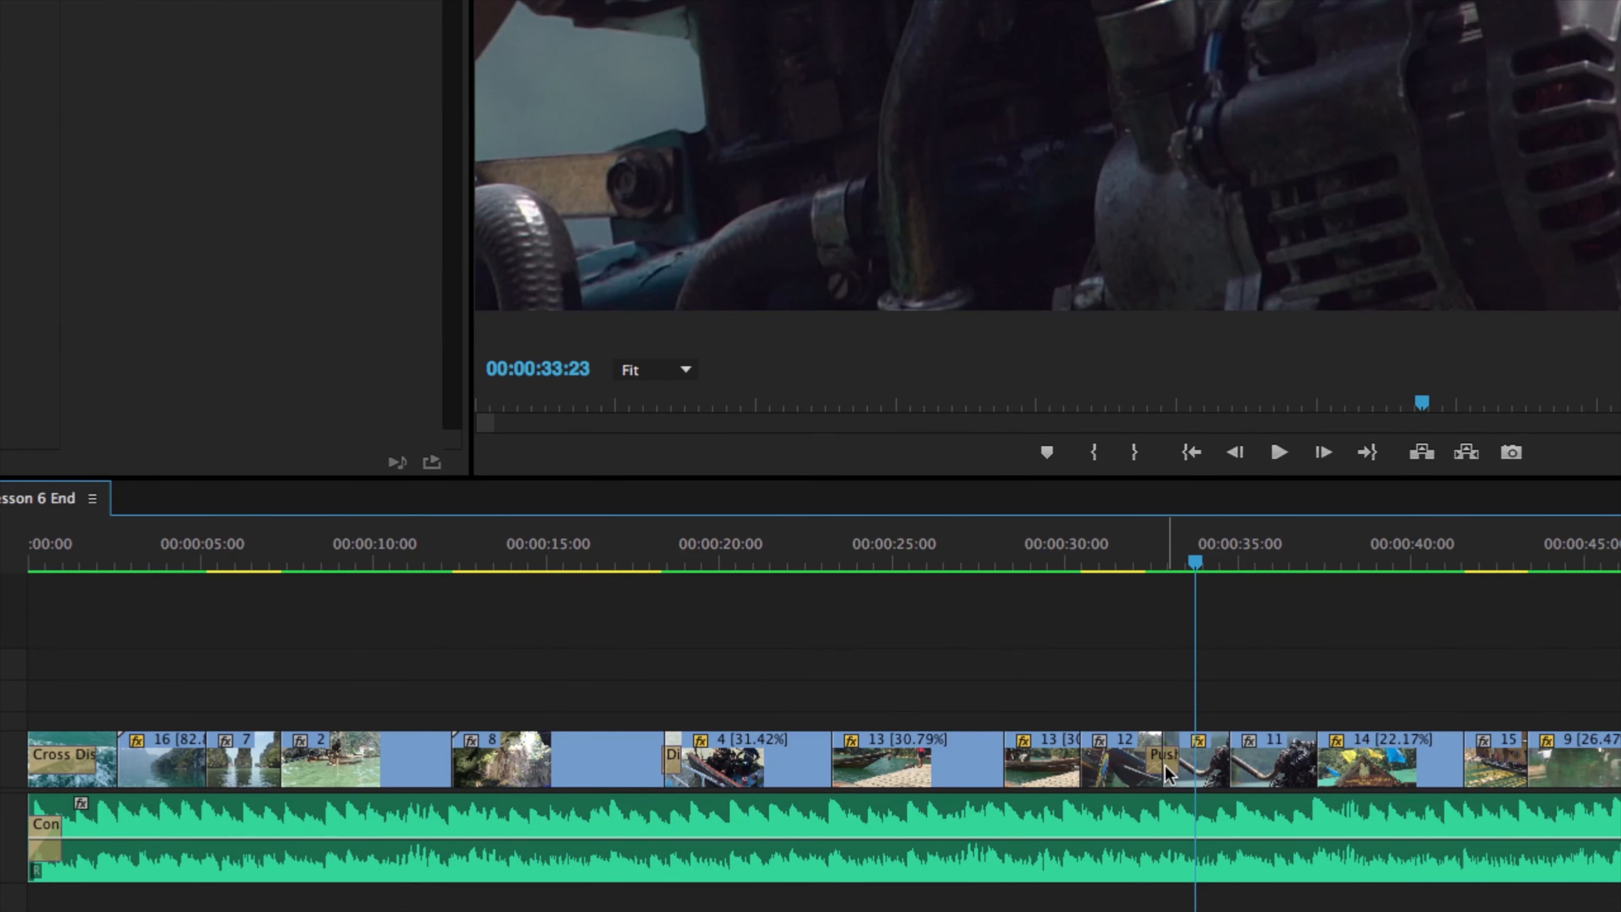
left_click(1166, 756)
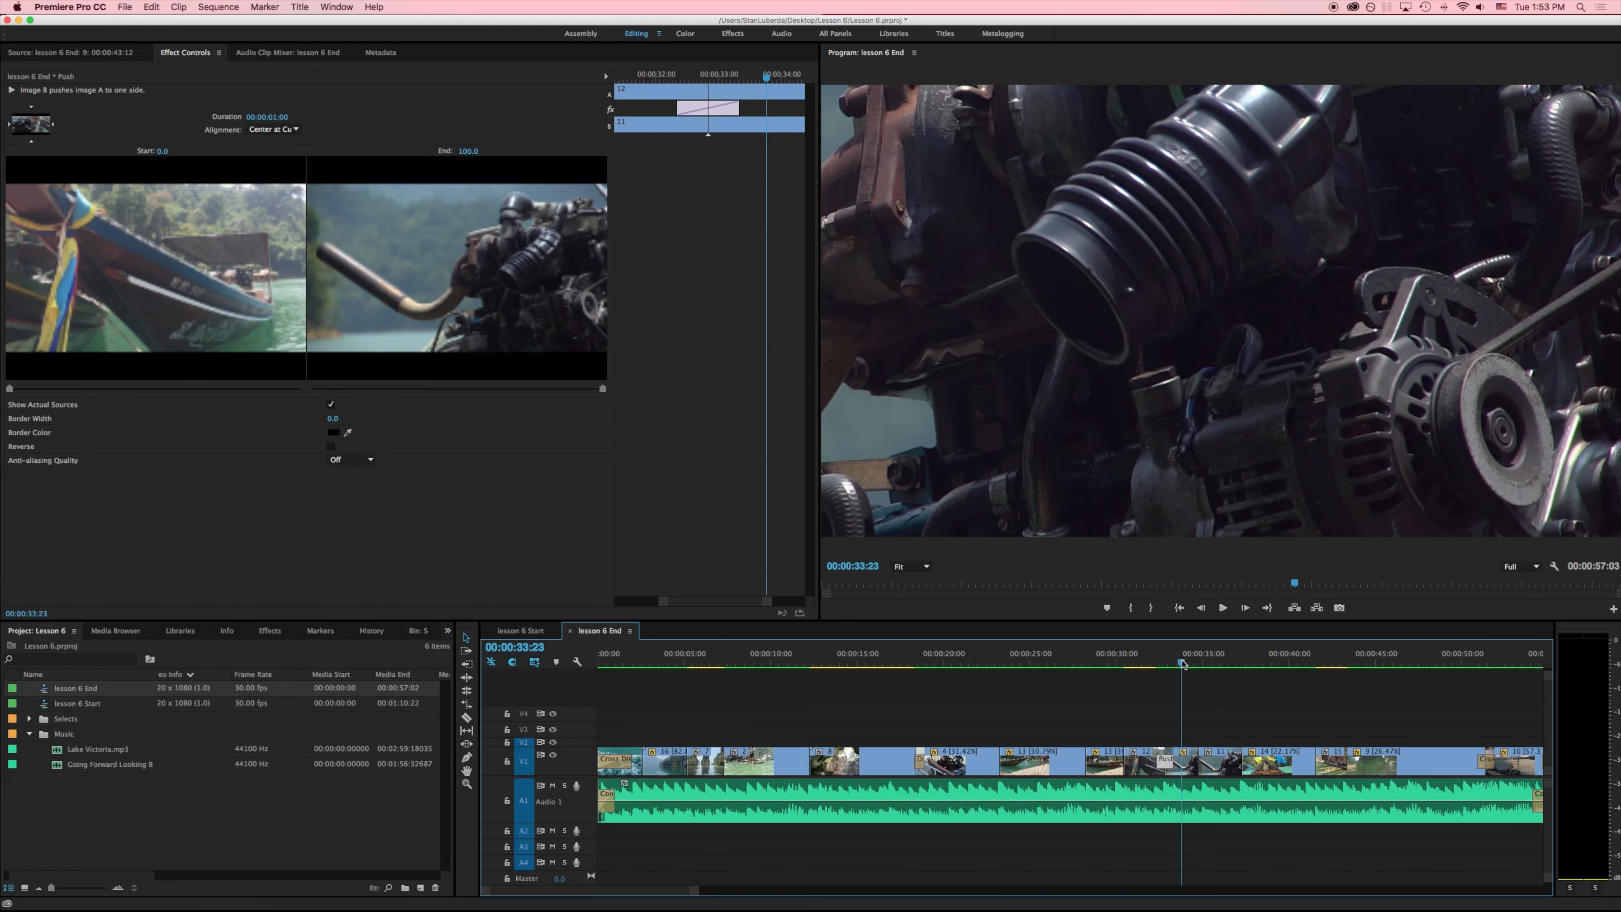
left_click_drag(1183, 664, 1169, 660)
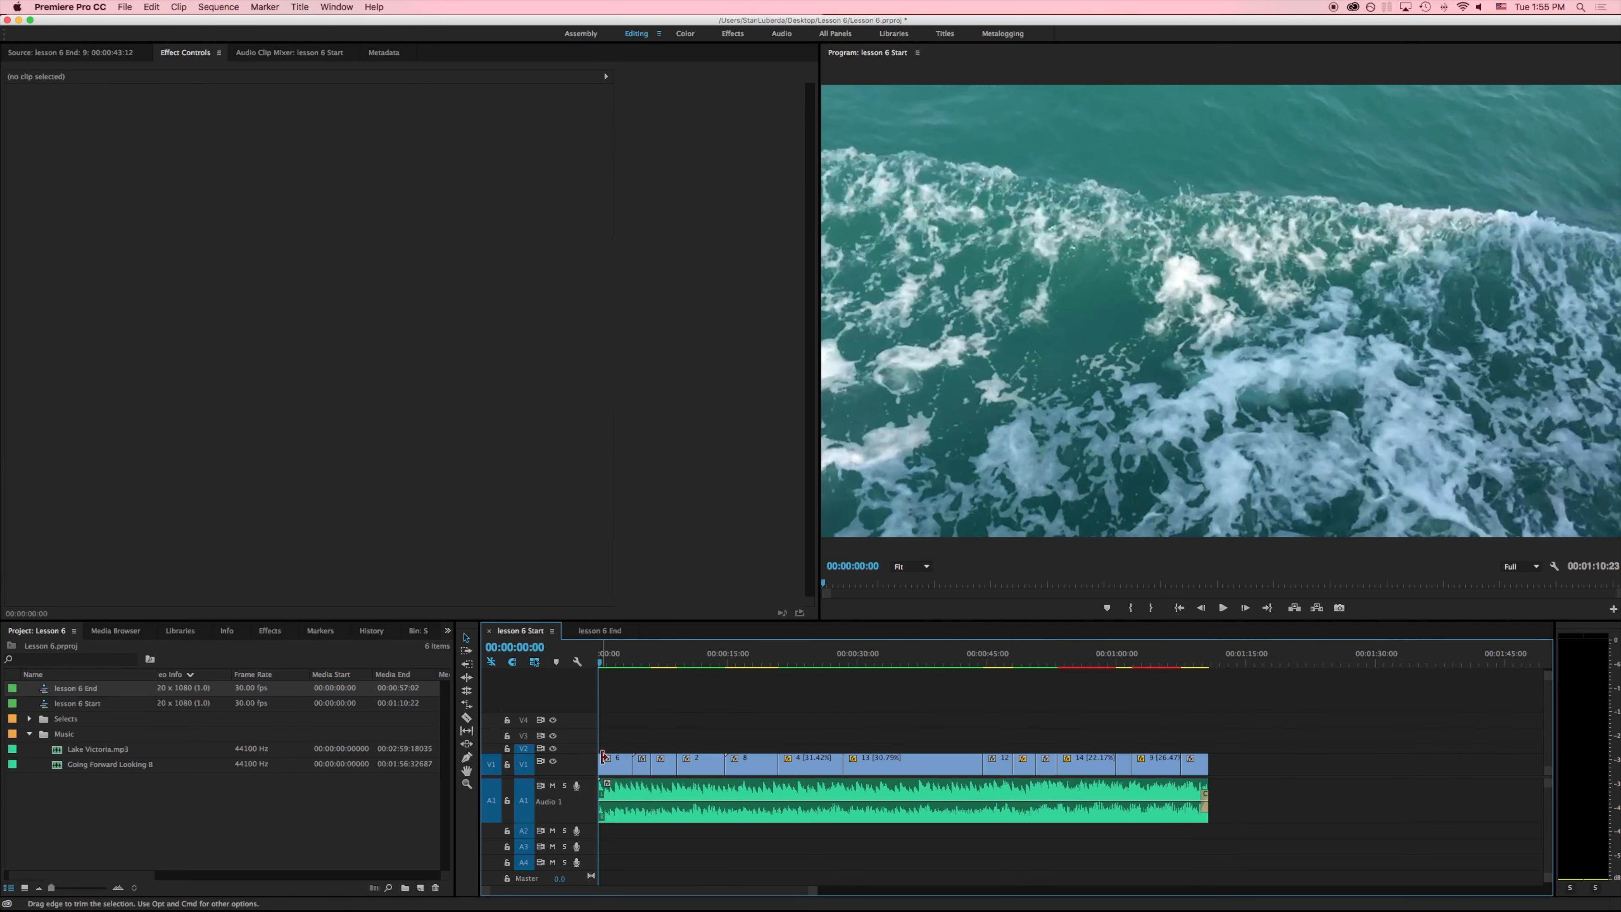
- Apply the default transitions to the start of the first video clip and the start of the music on A1
right_click(602, 764)
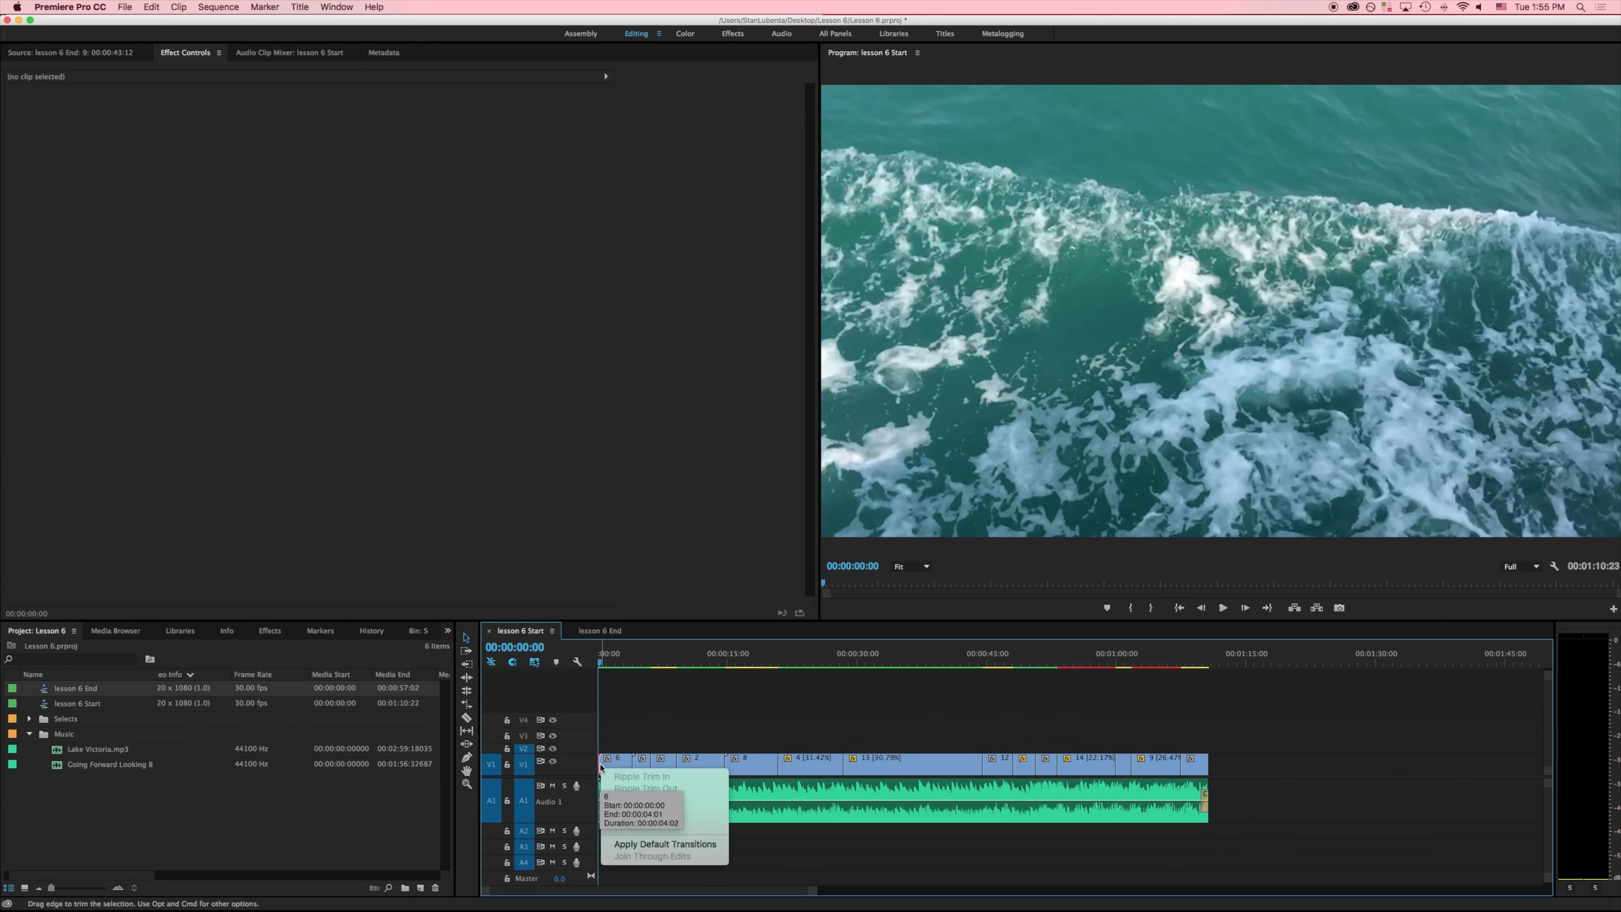
left_click(699, 845)
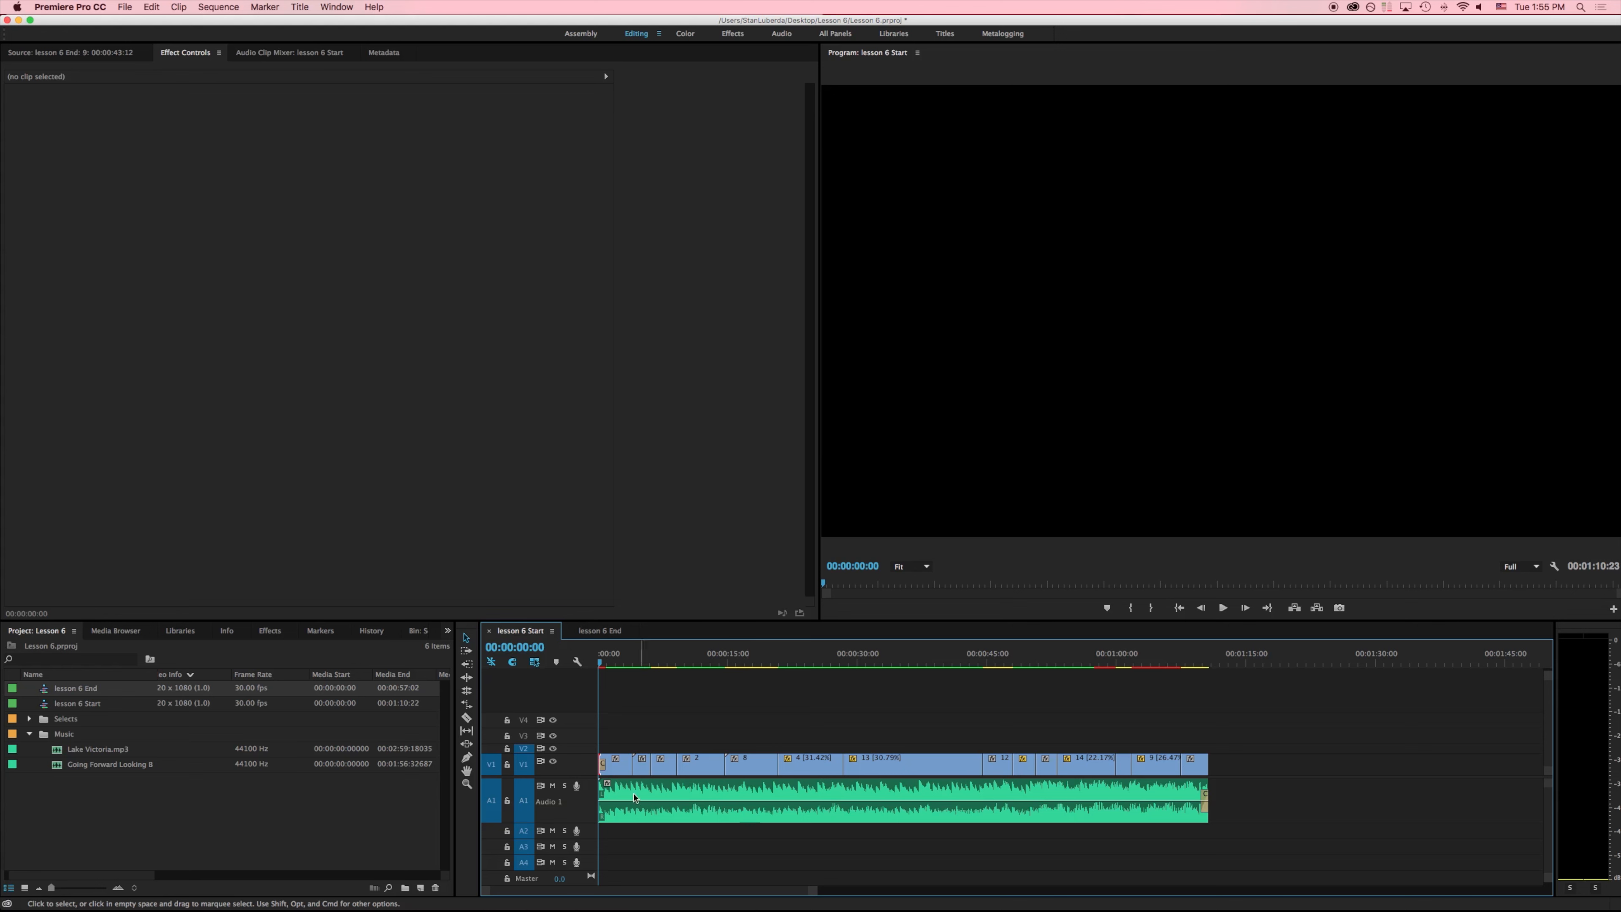
right_click(601, 796)
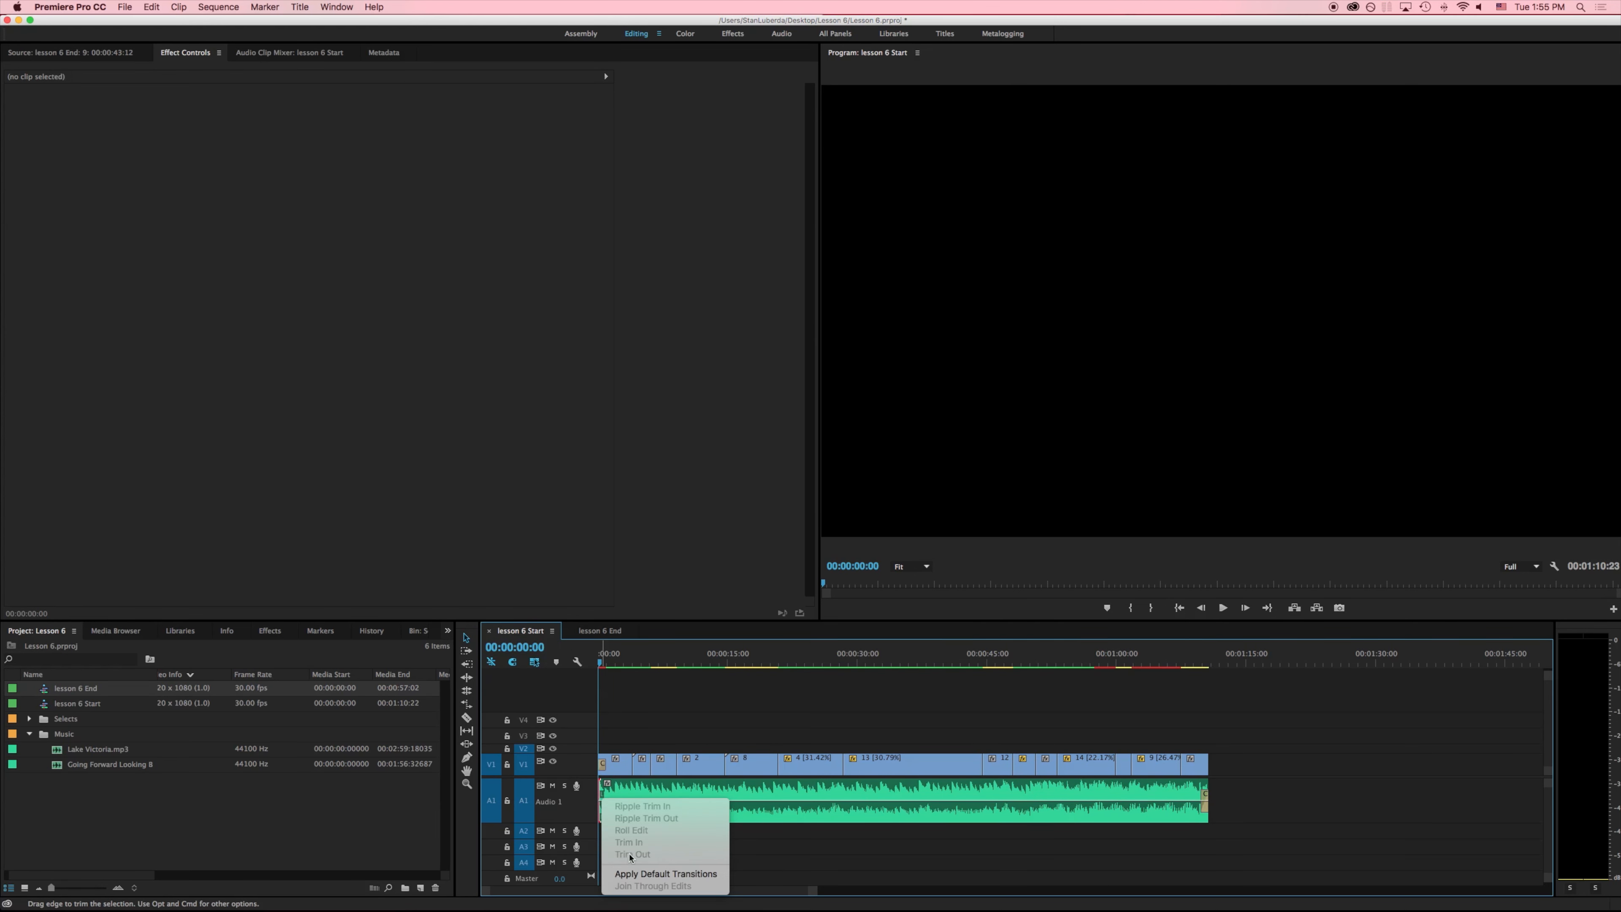
left_click(628, 875)
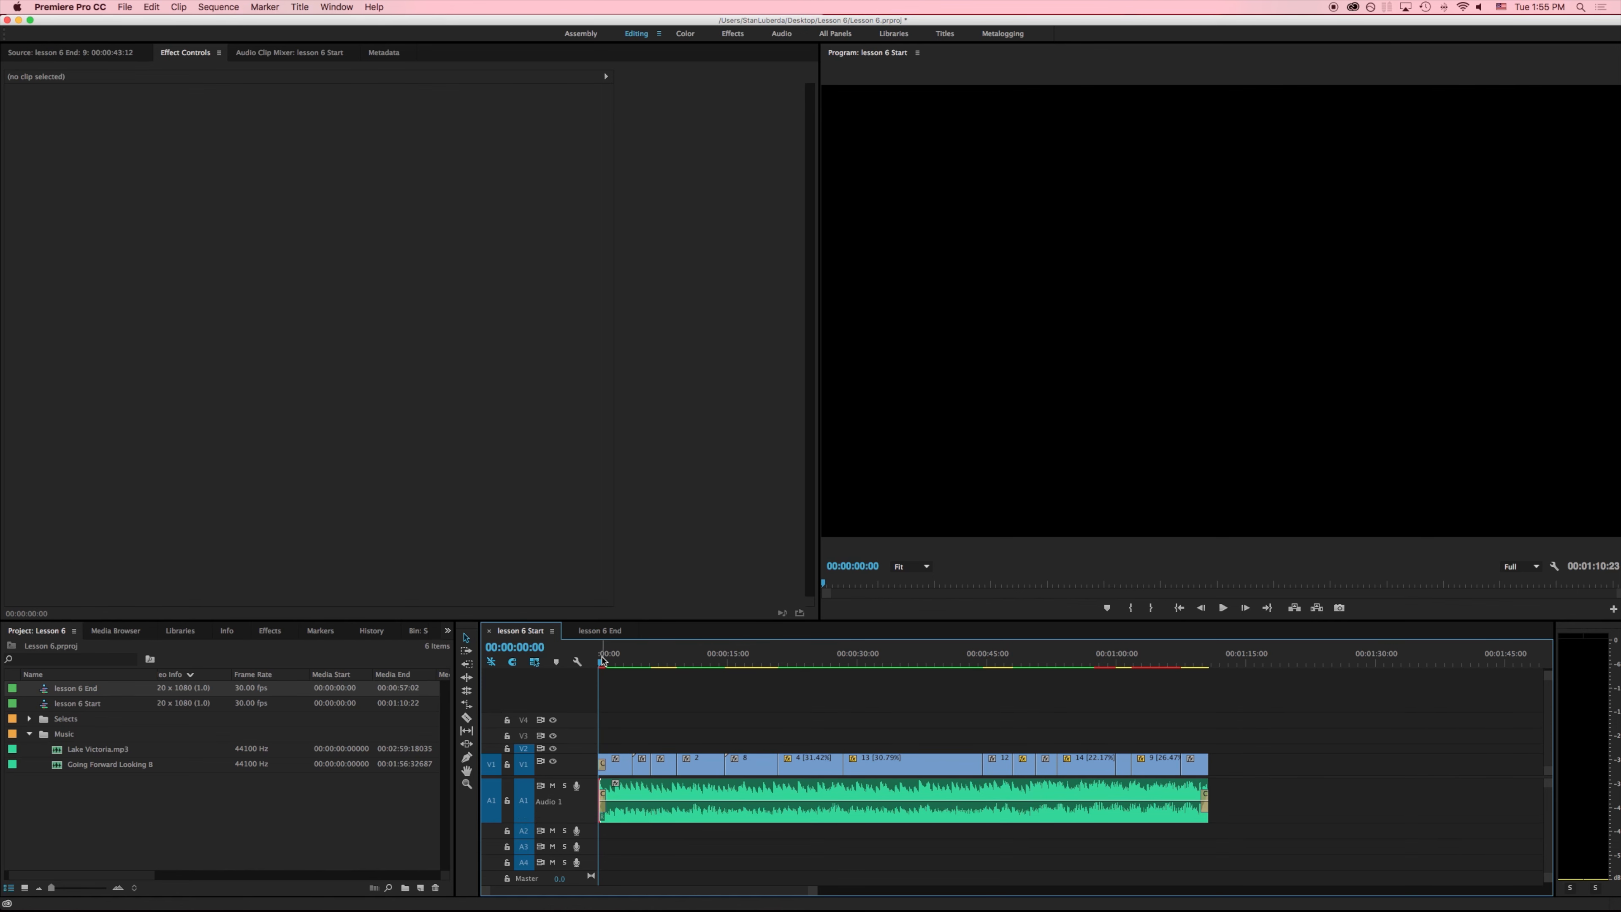
- Play the opening of the lesson 6 Start sequence and step back through frames to check the fade-in
left_click_drag(600, 665, 590, 668)
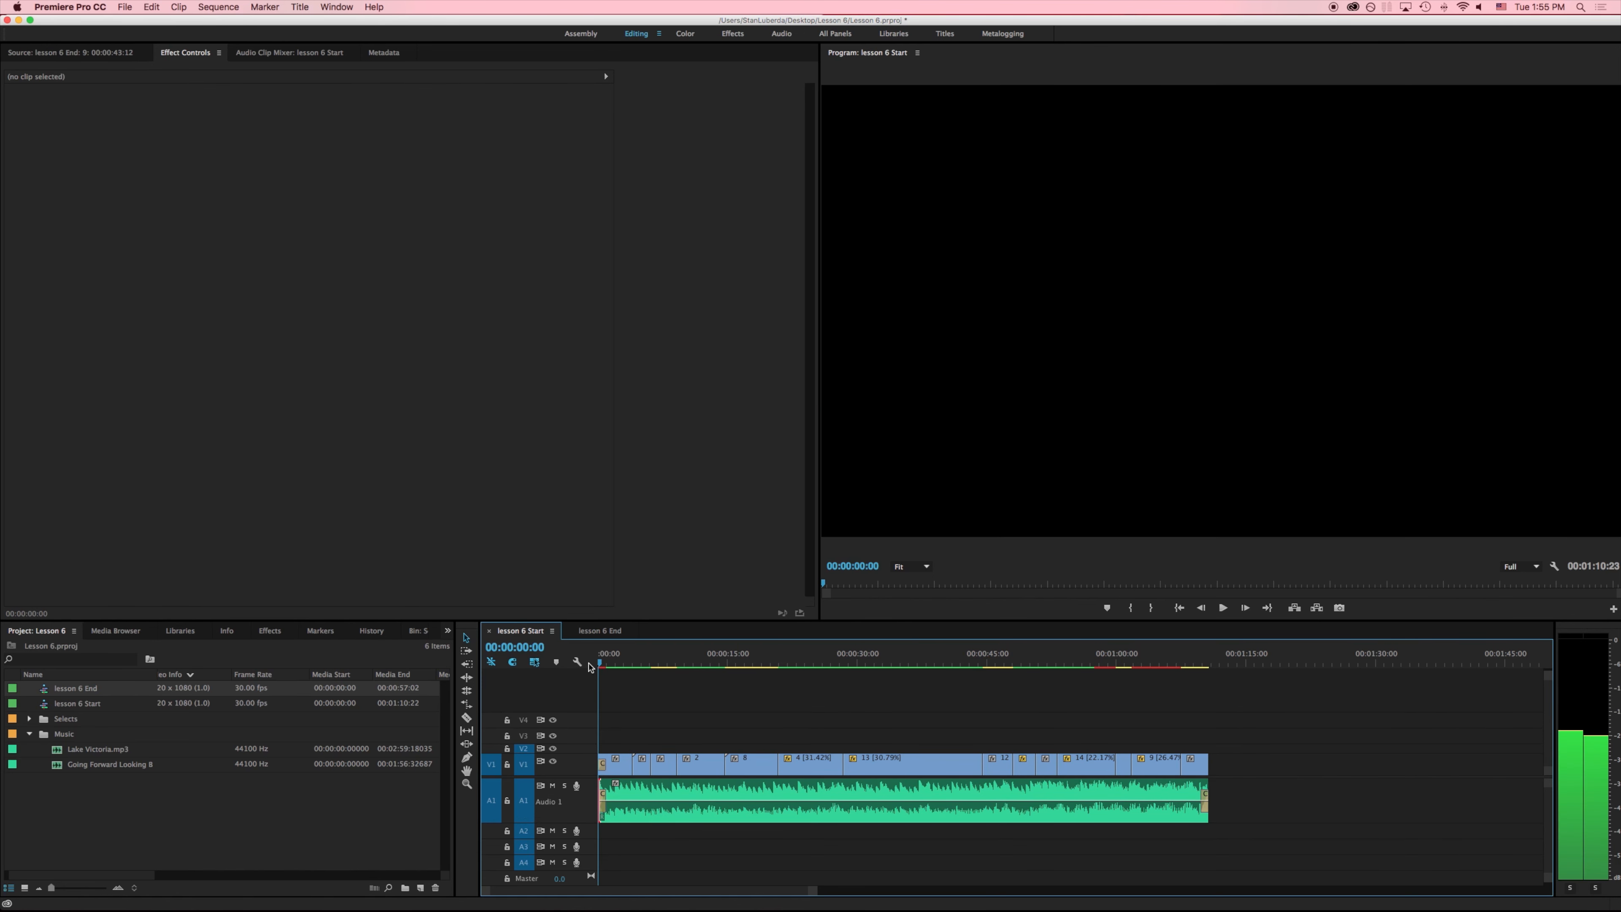
key("space")
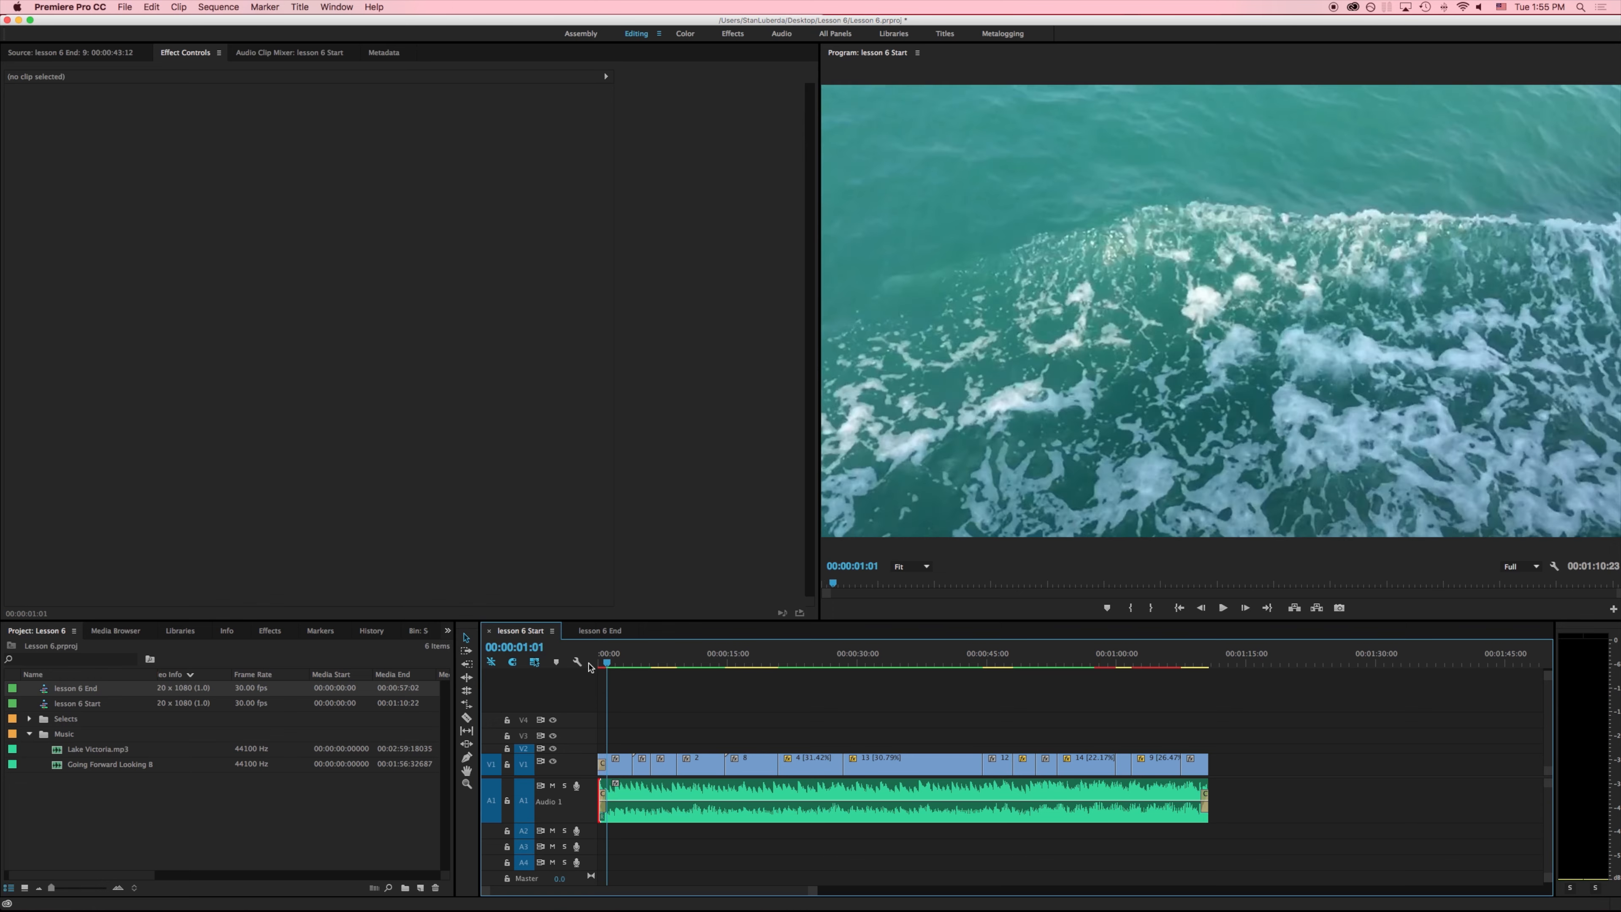
left_click_drag(611, 665, 590, 669)
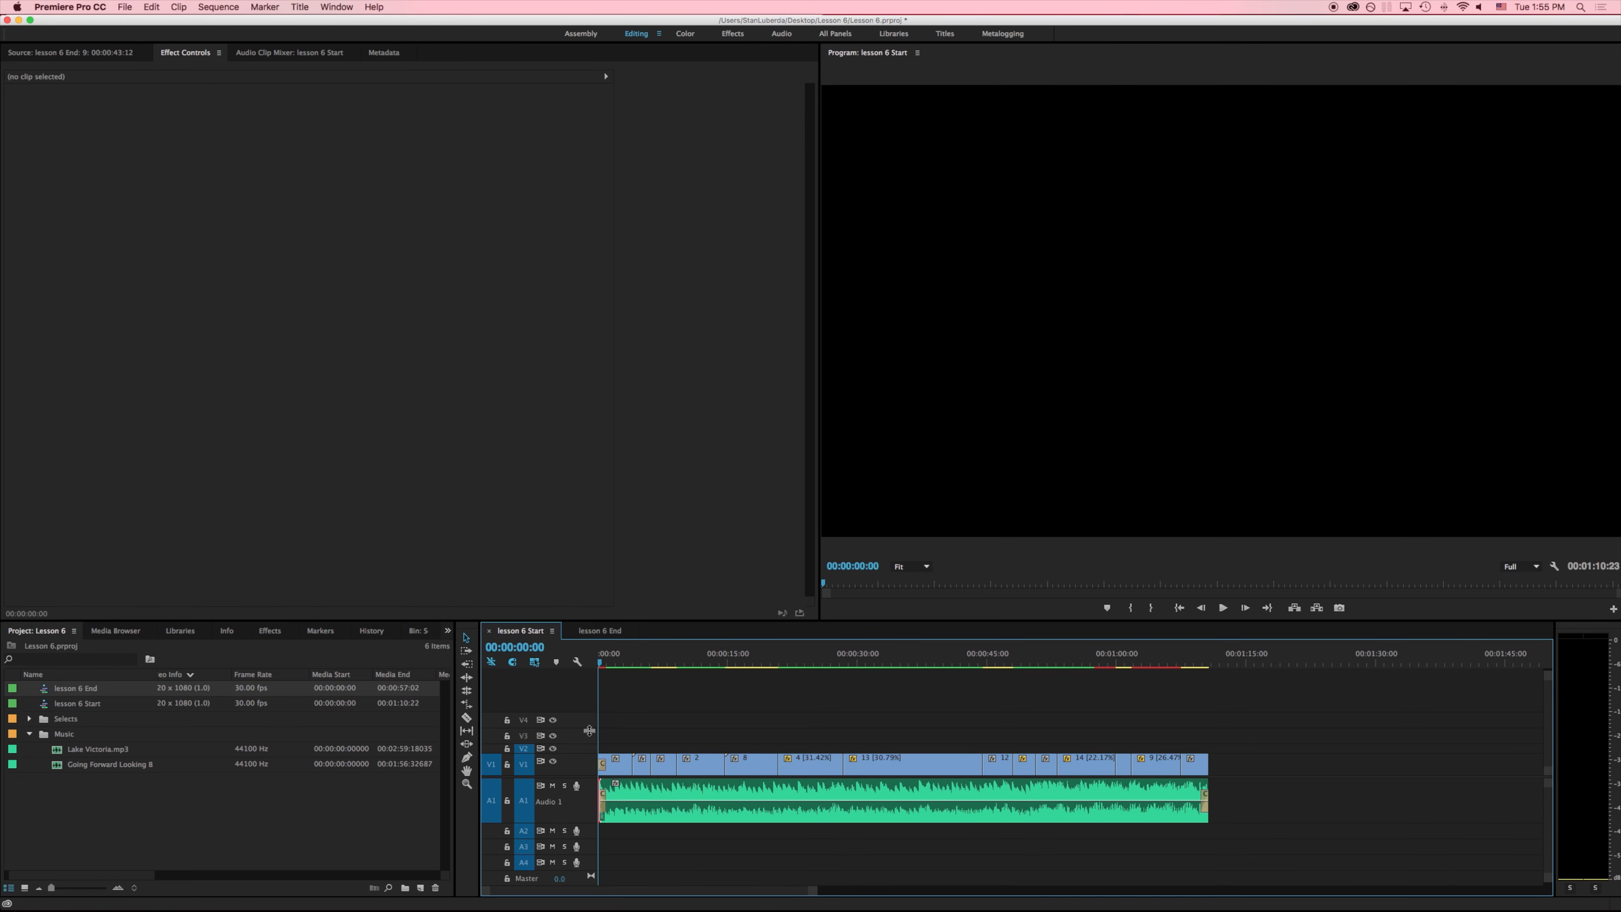
key("space")
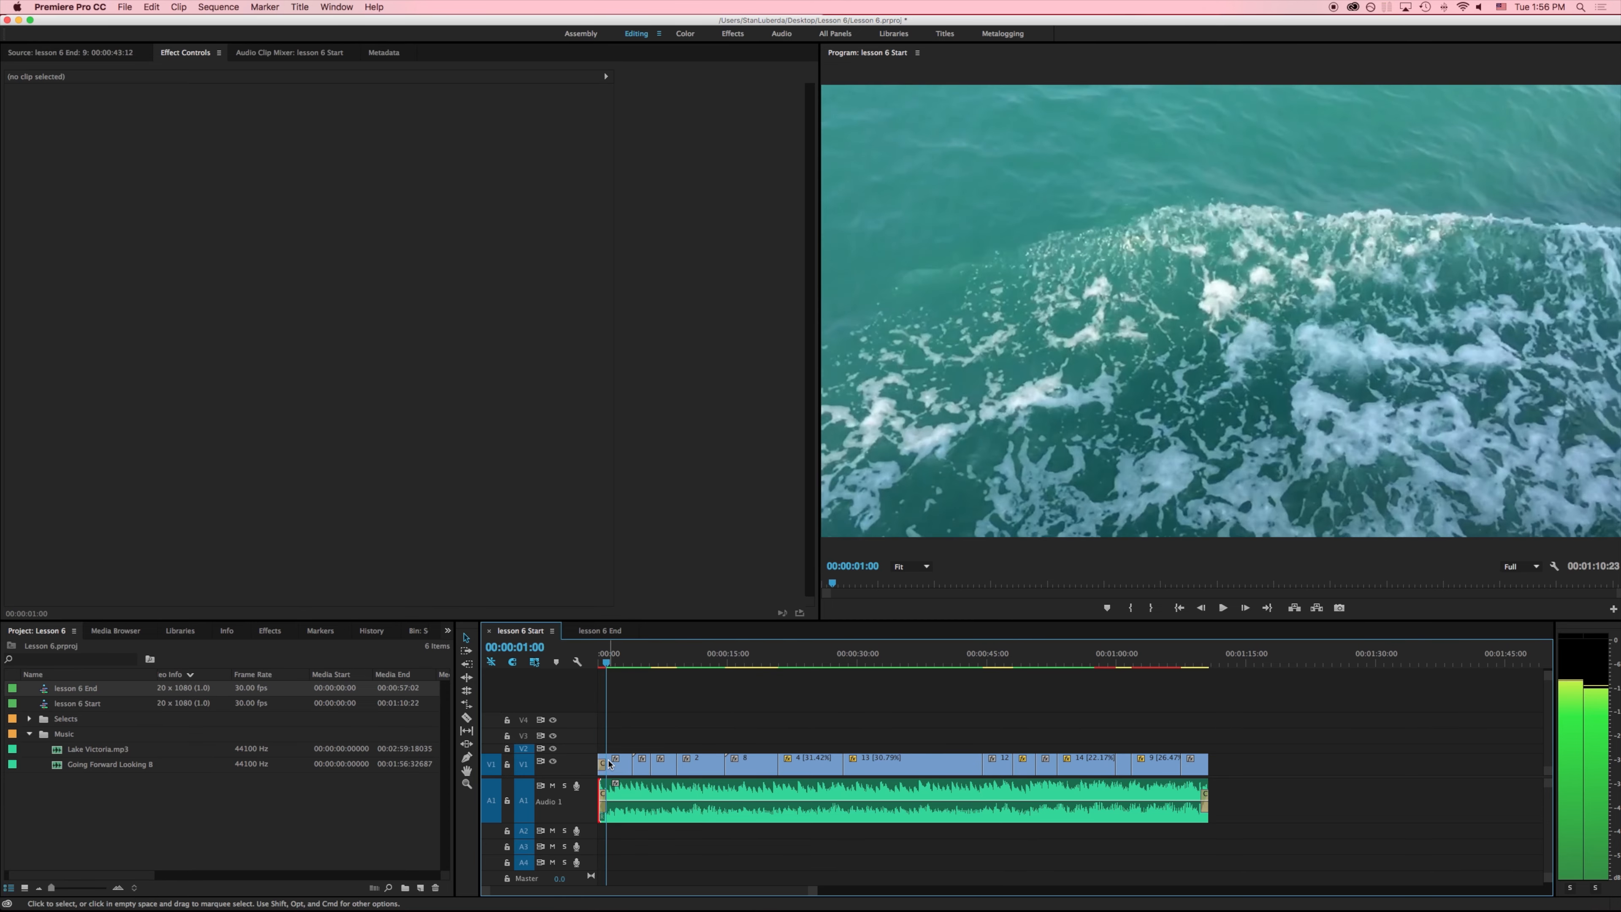
key("Left")
key("Left")
key("Left")
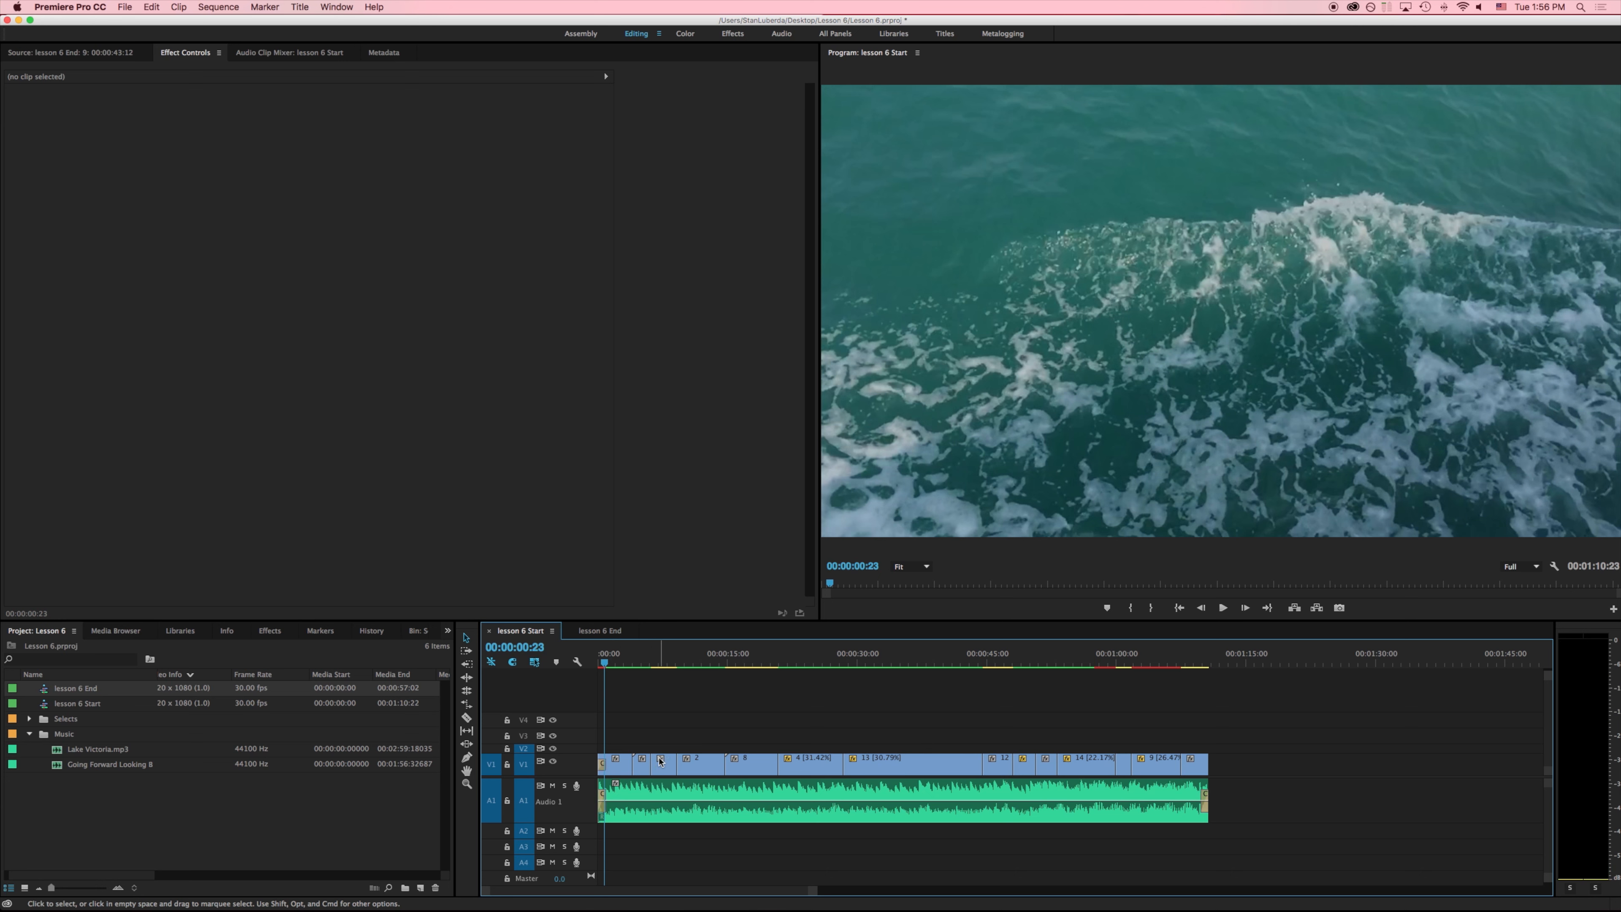
- Apply the default transition to the cut between clips 4 and 13 on V1
right_click(843, 763)
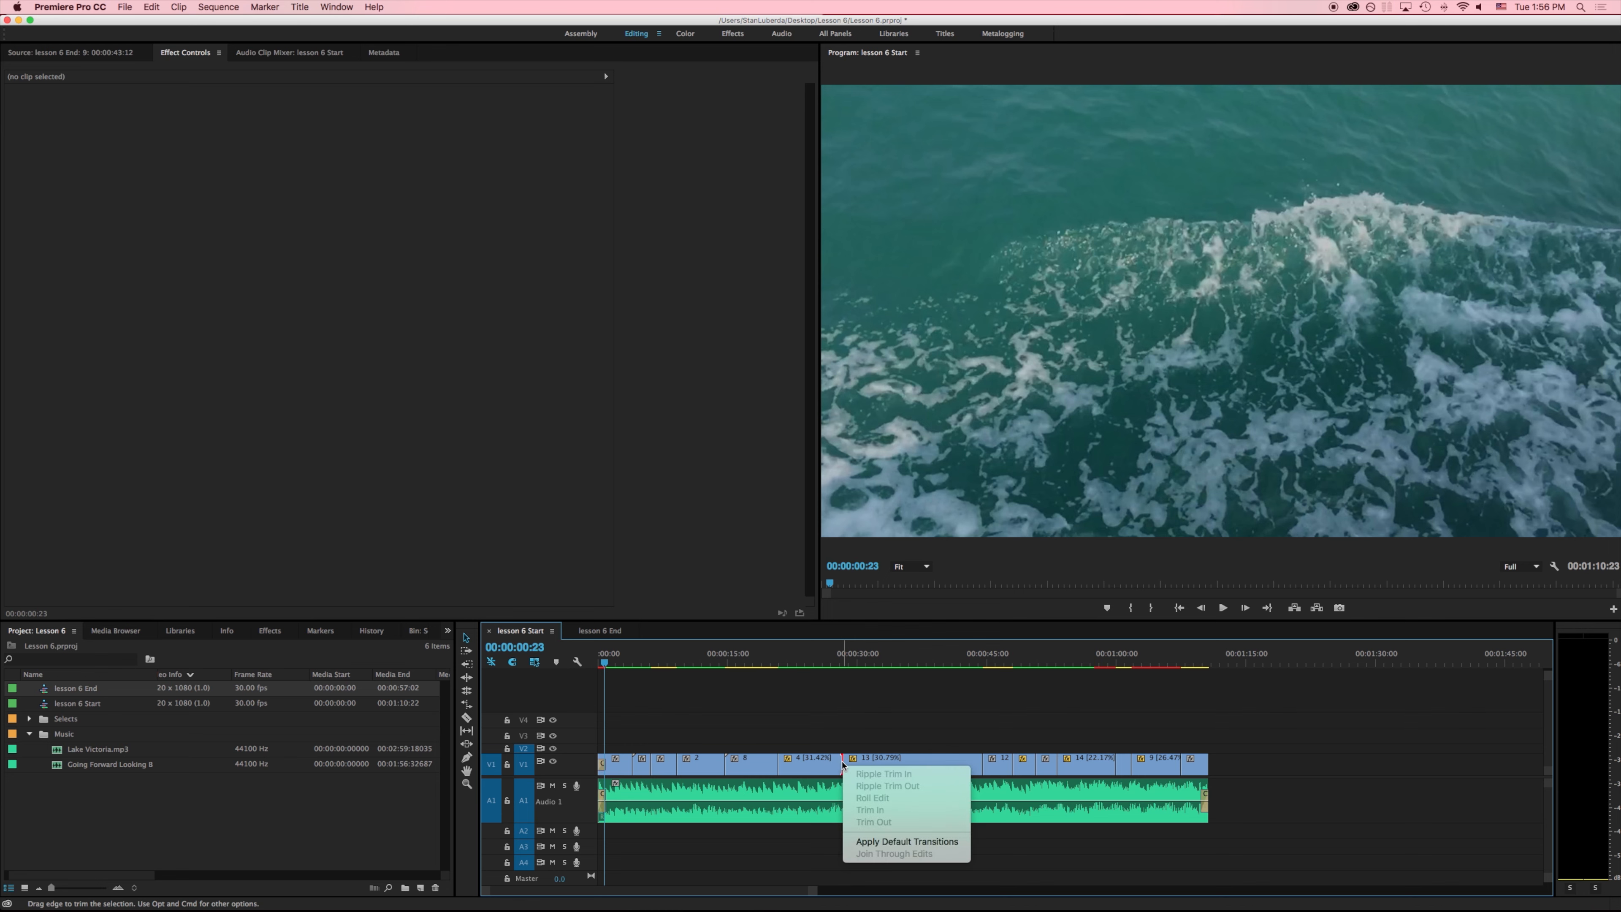
left_click(863, 842)
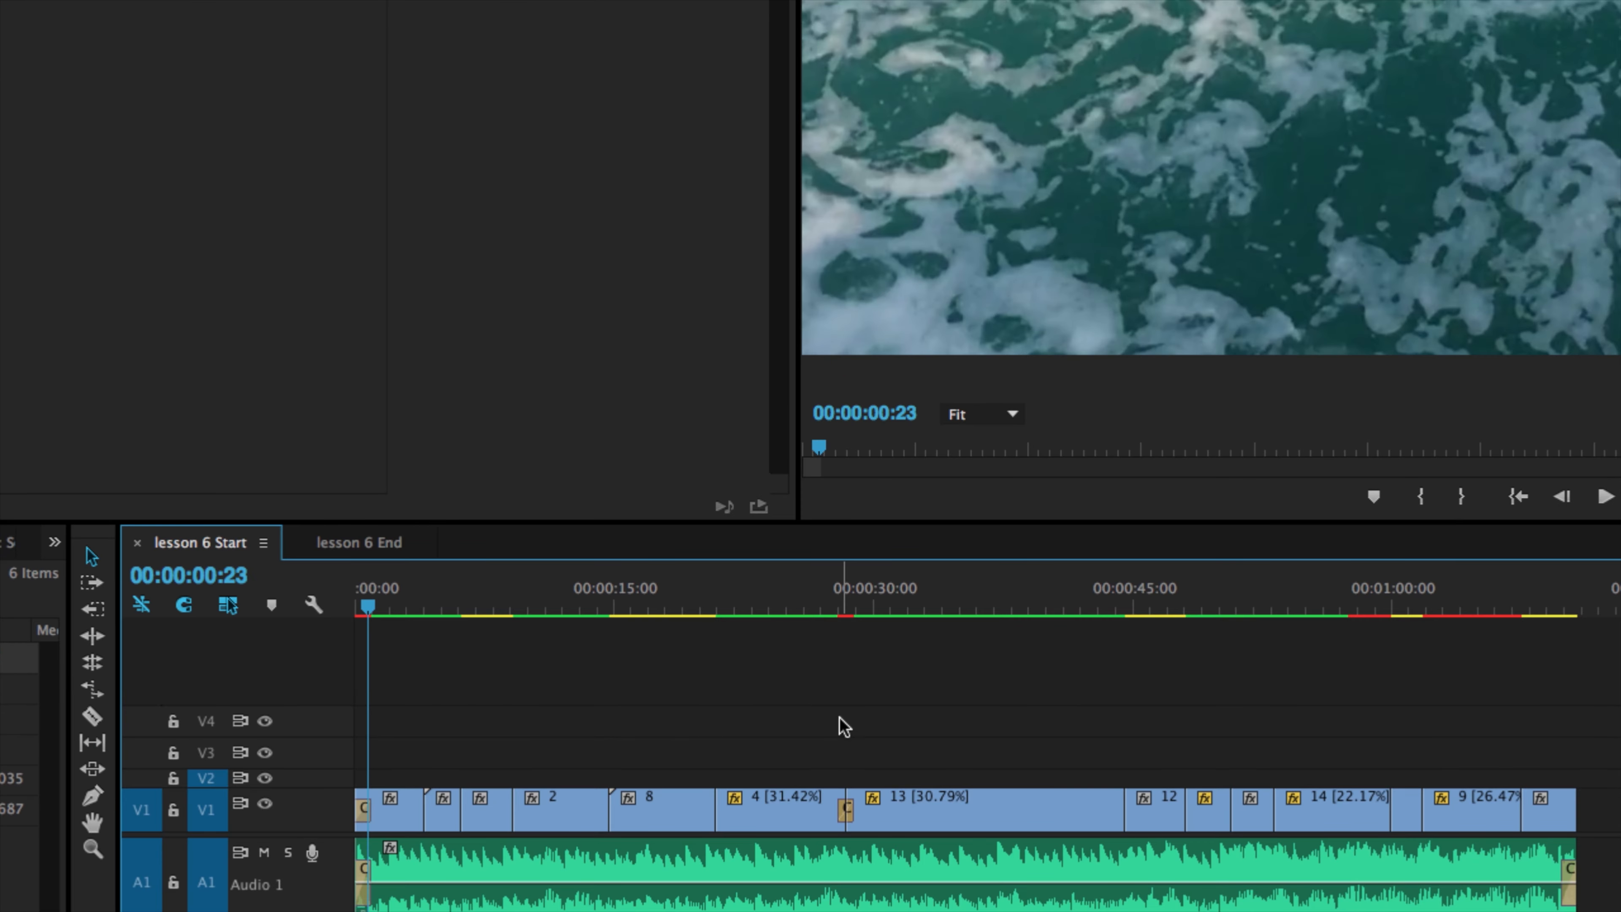
- Review the transition between clips 4 and 13 by scrubbing, playing and stepping backward frame by frame
left_click_drag(838, 603, 842, 593)
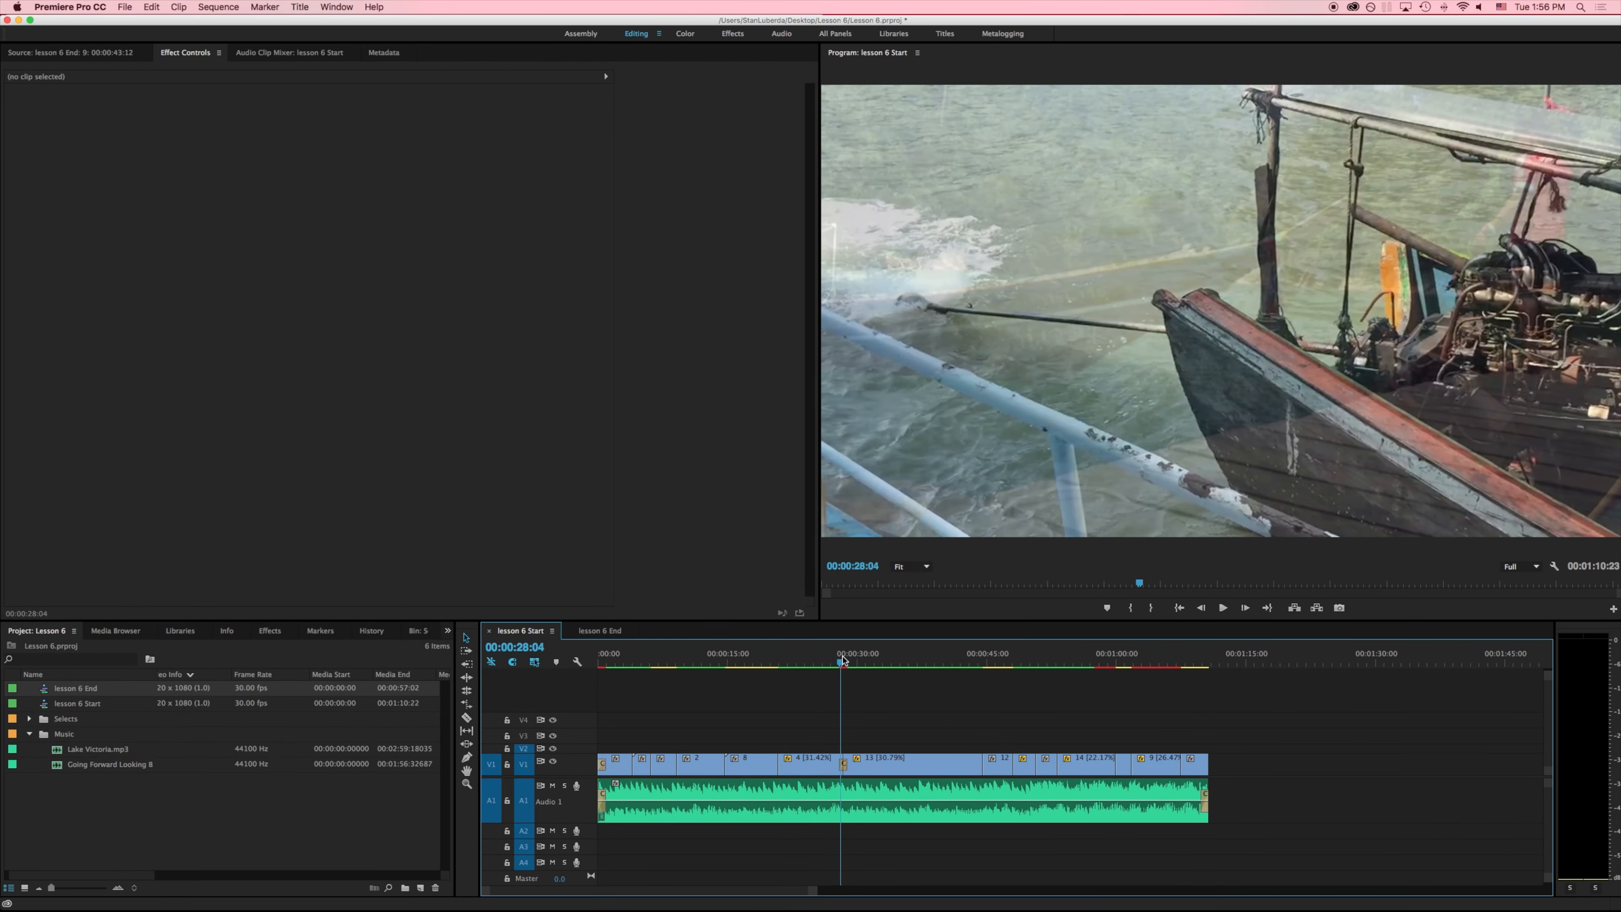
left_click_drag(842, 658, 842, 660)
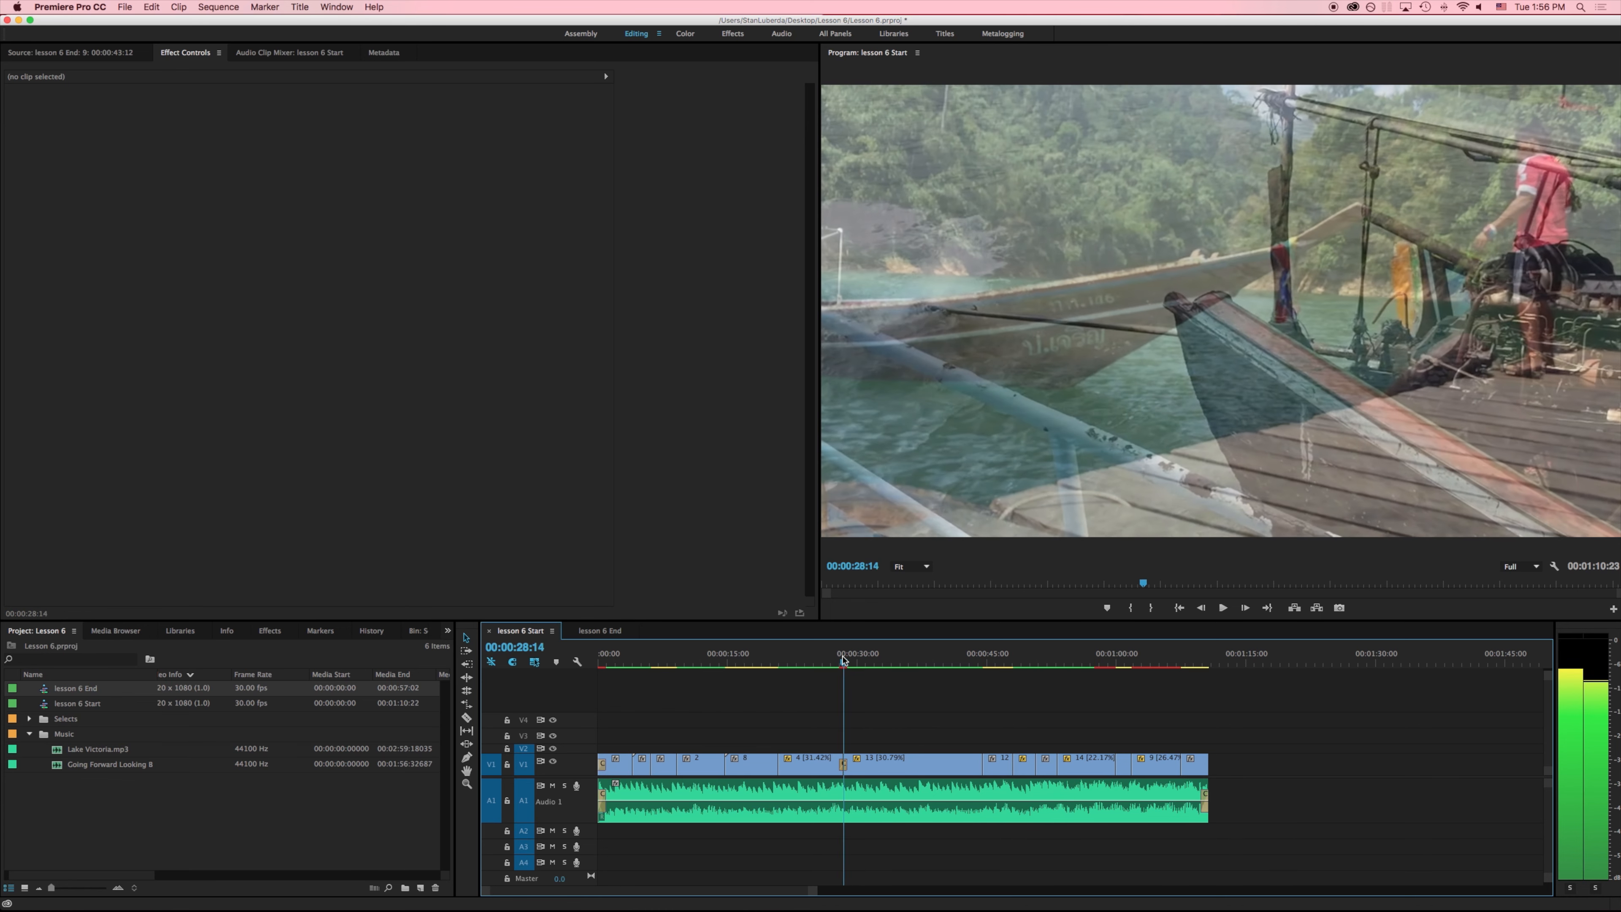
key("Left")
key("Left")
key("Left")
key("Left")
key("Left")
key("Left")
key("Left")
key("Left")
key("Left")
key("Left")
key("Left")
key("Left")
key("Left")
key("Left")
key("Left")
key("Left")
key("Left")
key("Left")
key("Left")
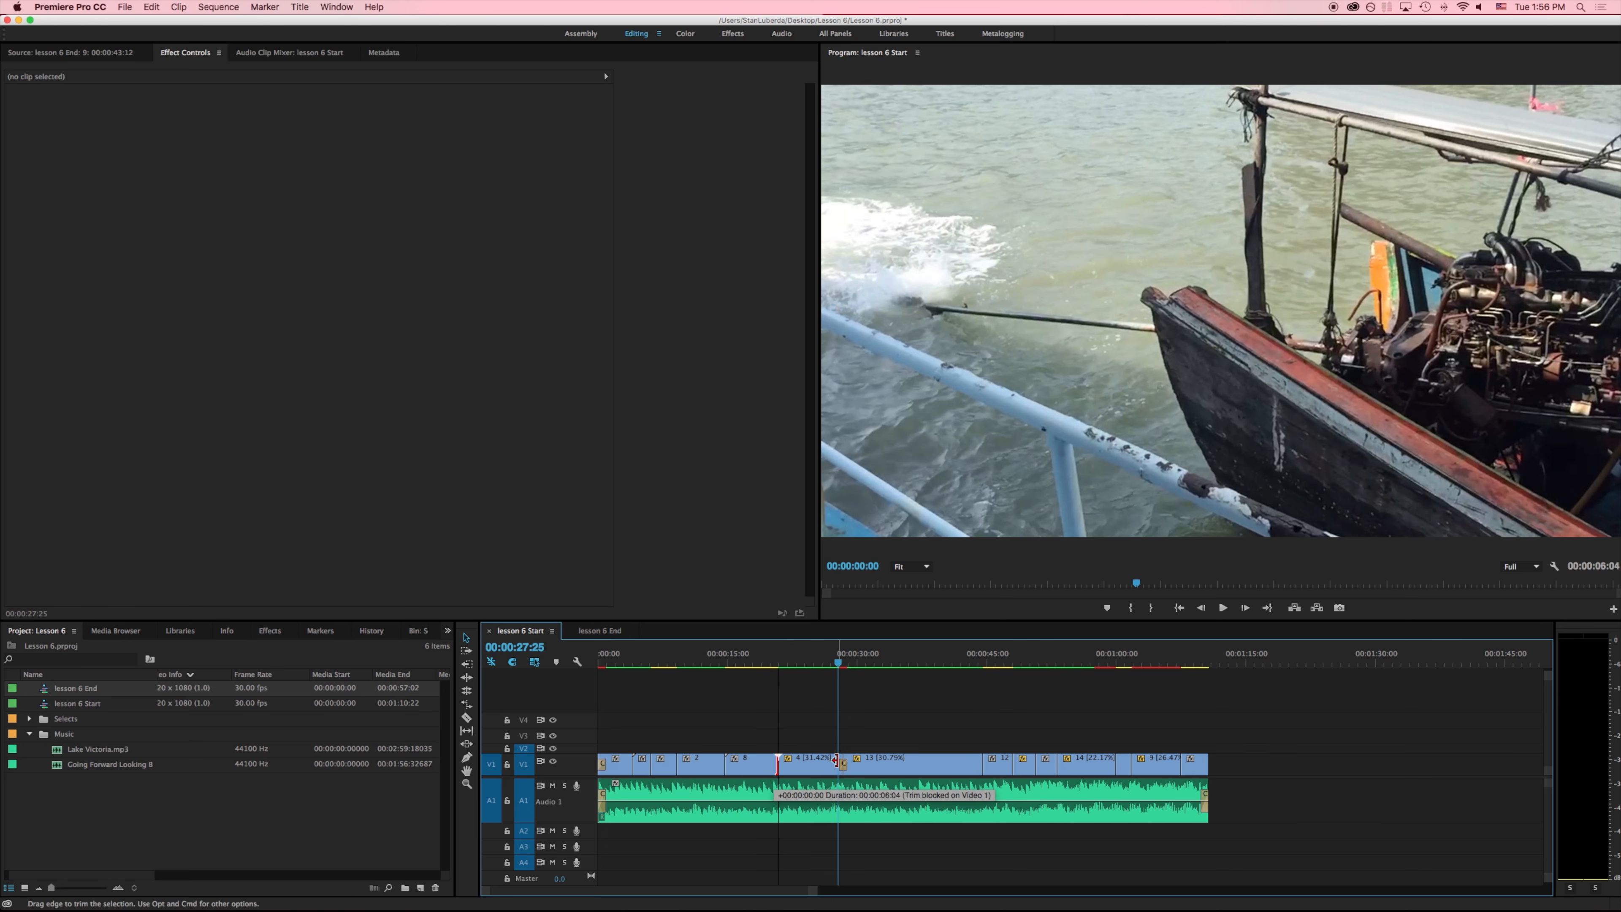
- Move clip 4 and all following clips aside, extend clip 8 to the end of its media, and butt them back against it
left_click_drag(805, 725, 1236, 768)
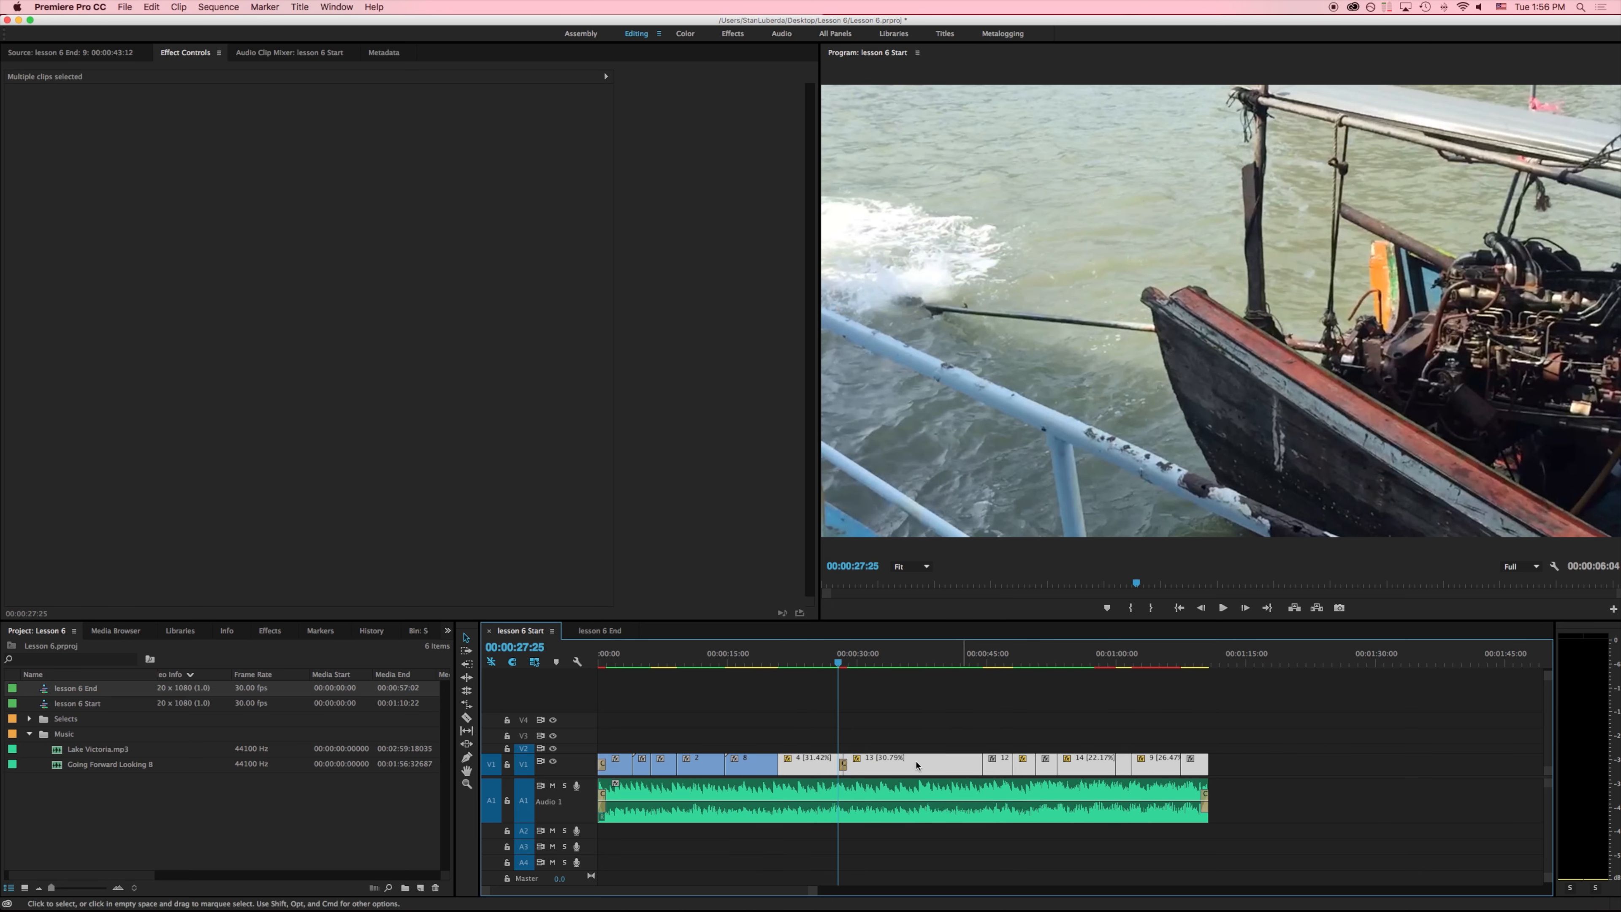
left_click_drag(810, 765, 912, 765)
left_click_drag(780, 758, 816, 770)
left_click(875, 726)
left_click_drag(902, 716, 1317, 779)
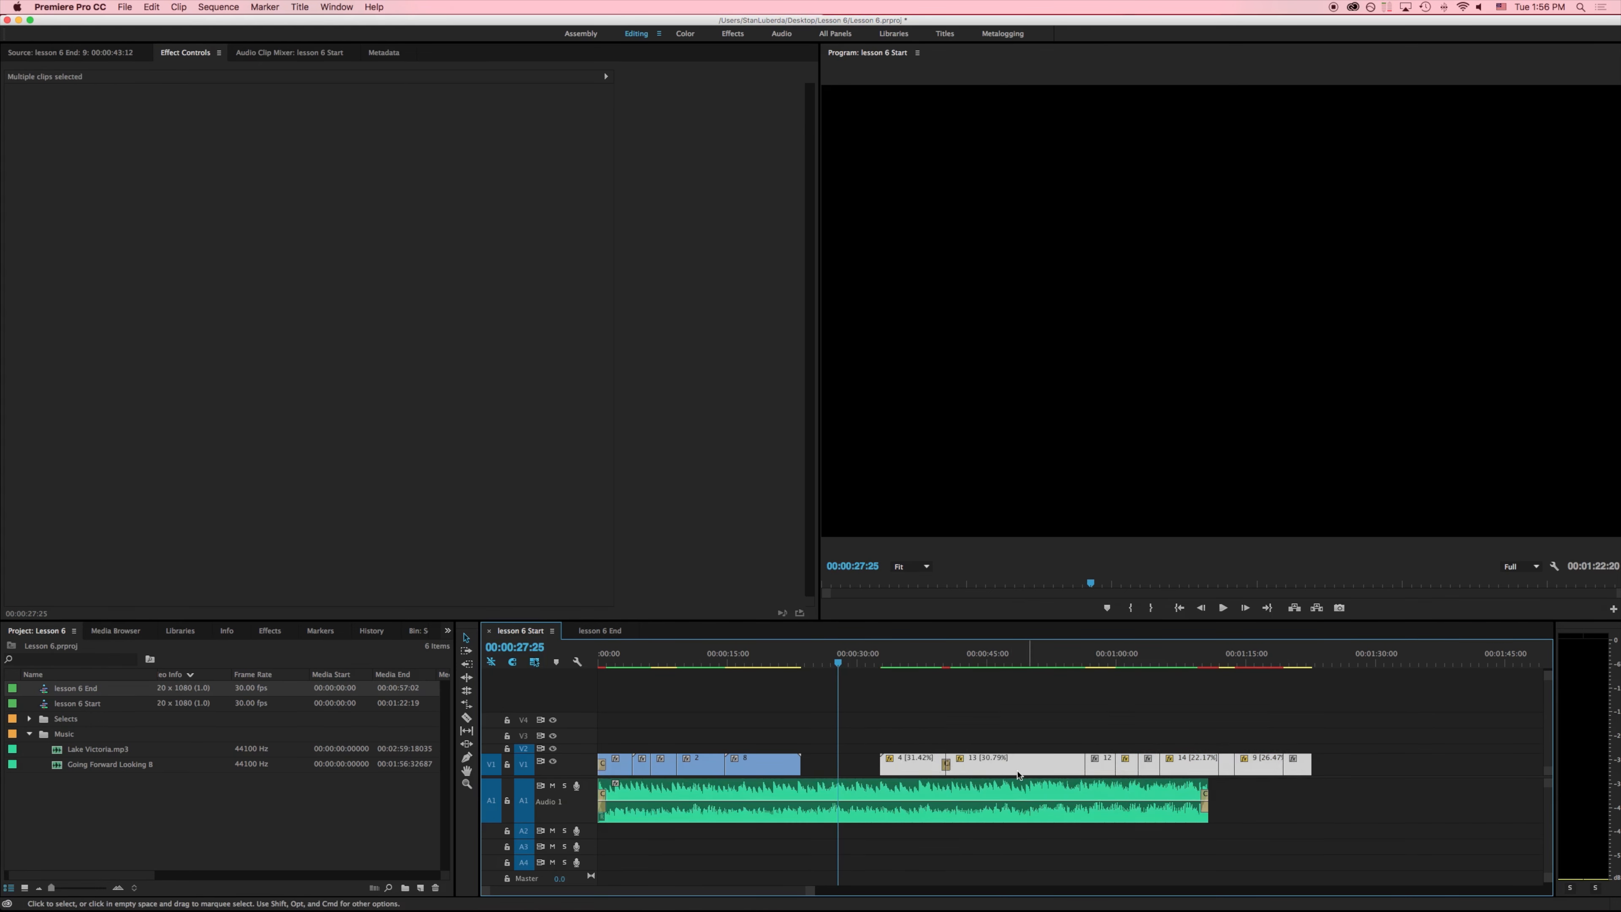
left_click_drag(1007, 770, 927, 770)
- Try to apply the default transition to the cut between the extended clip 8 and clip 4
left_click(801, 765)
right_click(801, 765)
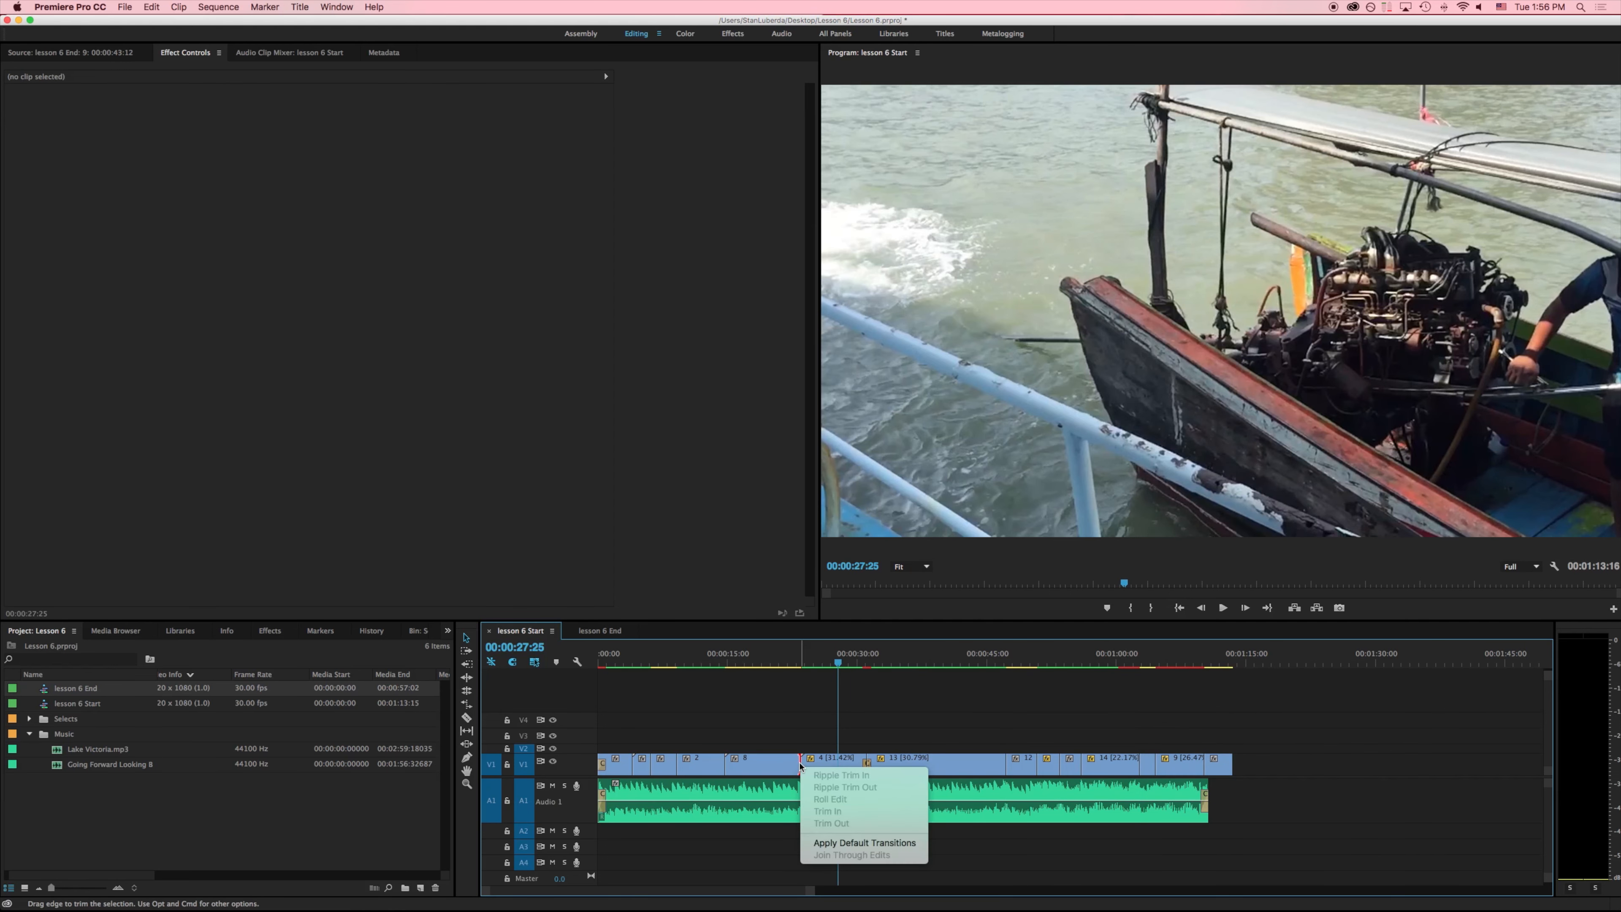
left_click(824, 842)
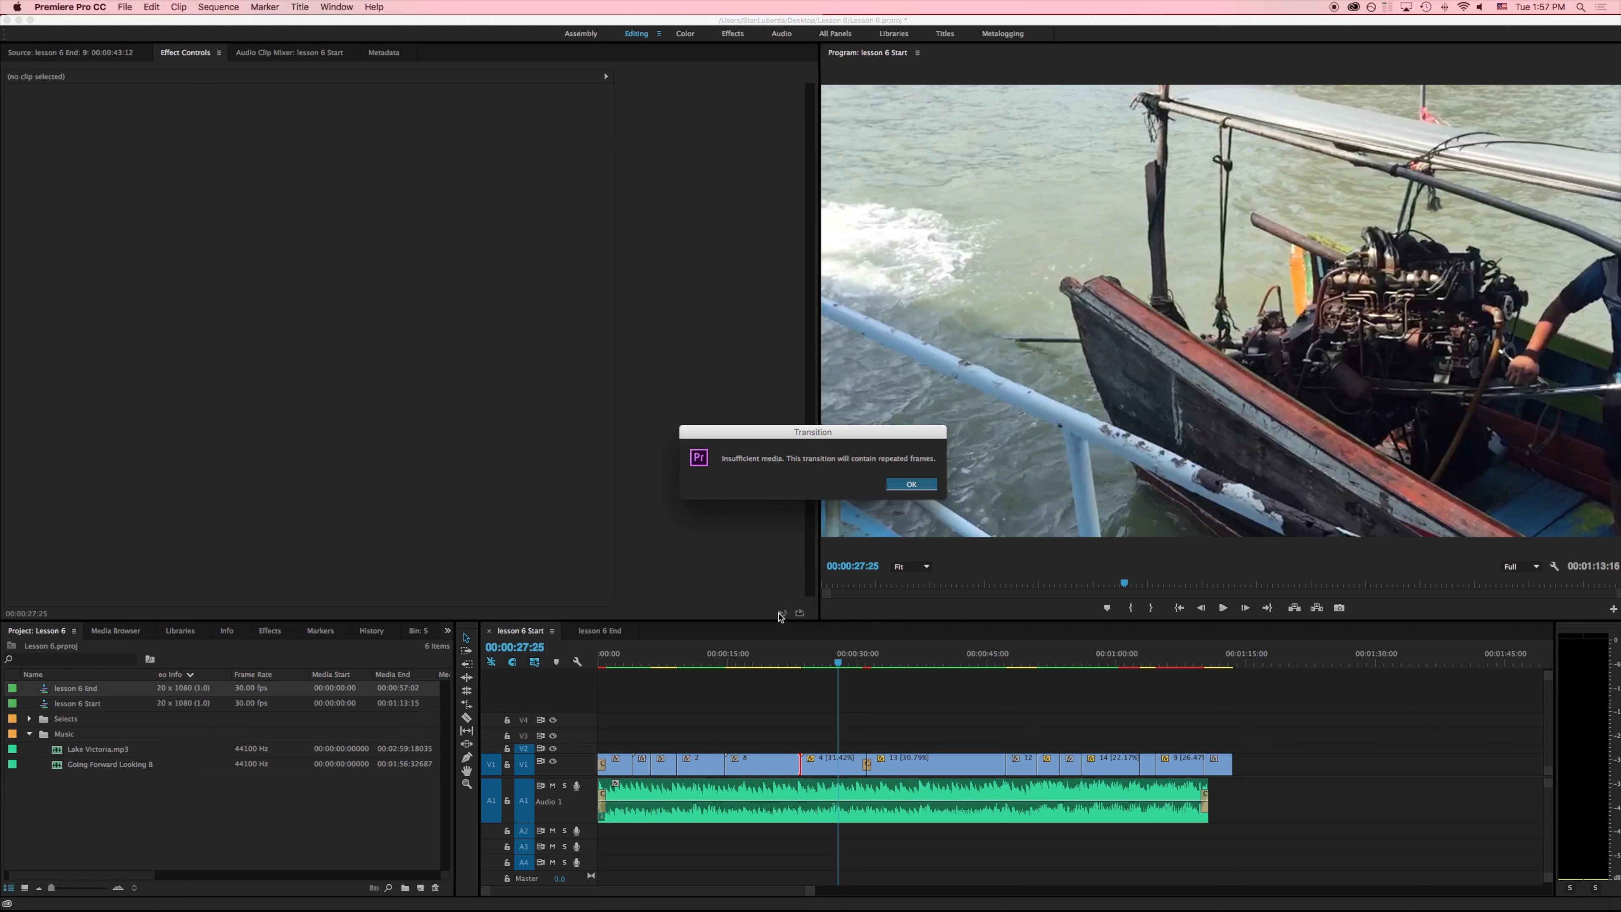
left_click(912, 484)
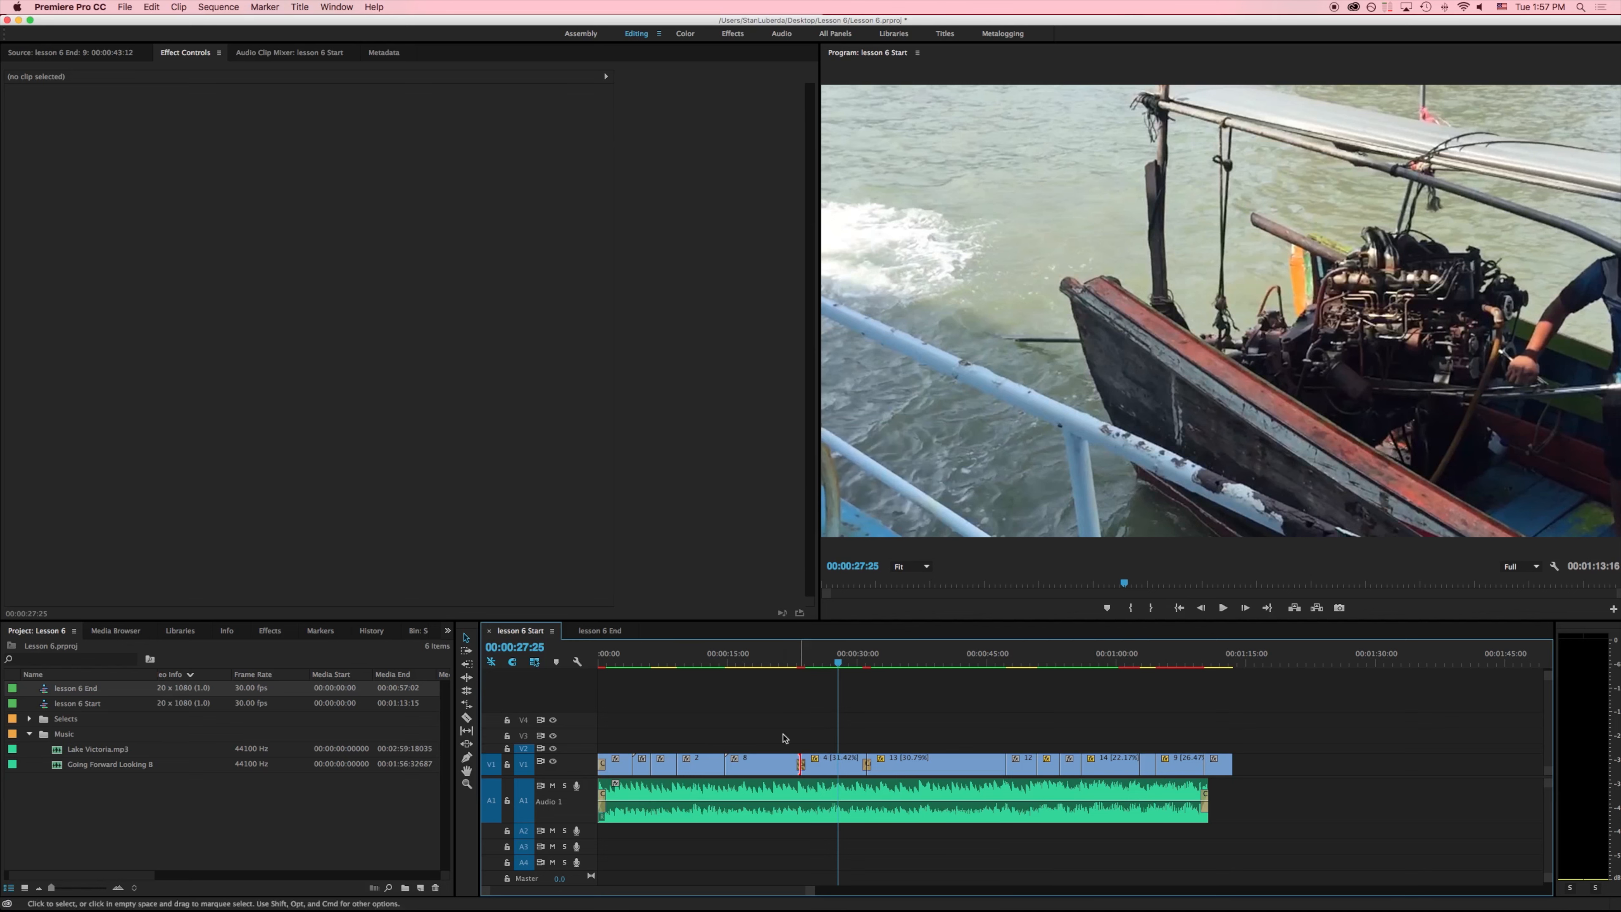
- Undo the transition after clip 8, the clip moves and the extension of clip 8
double_click(763, 765)
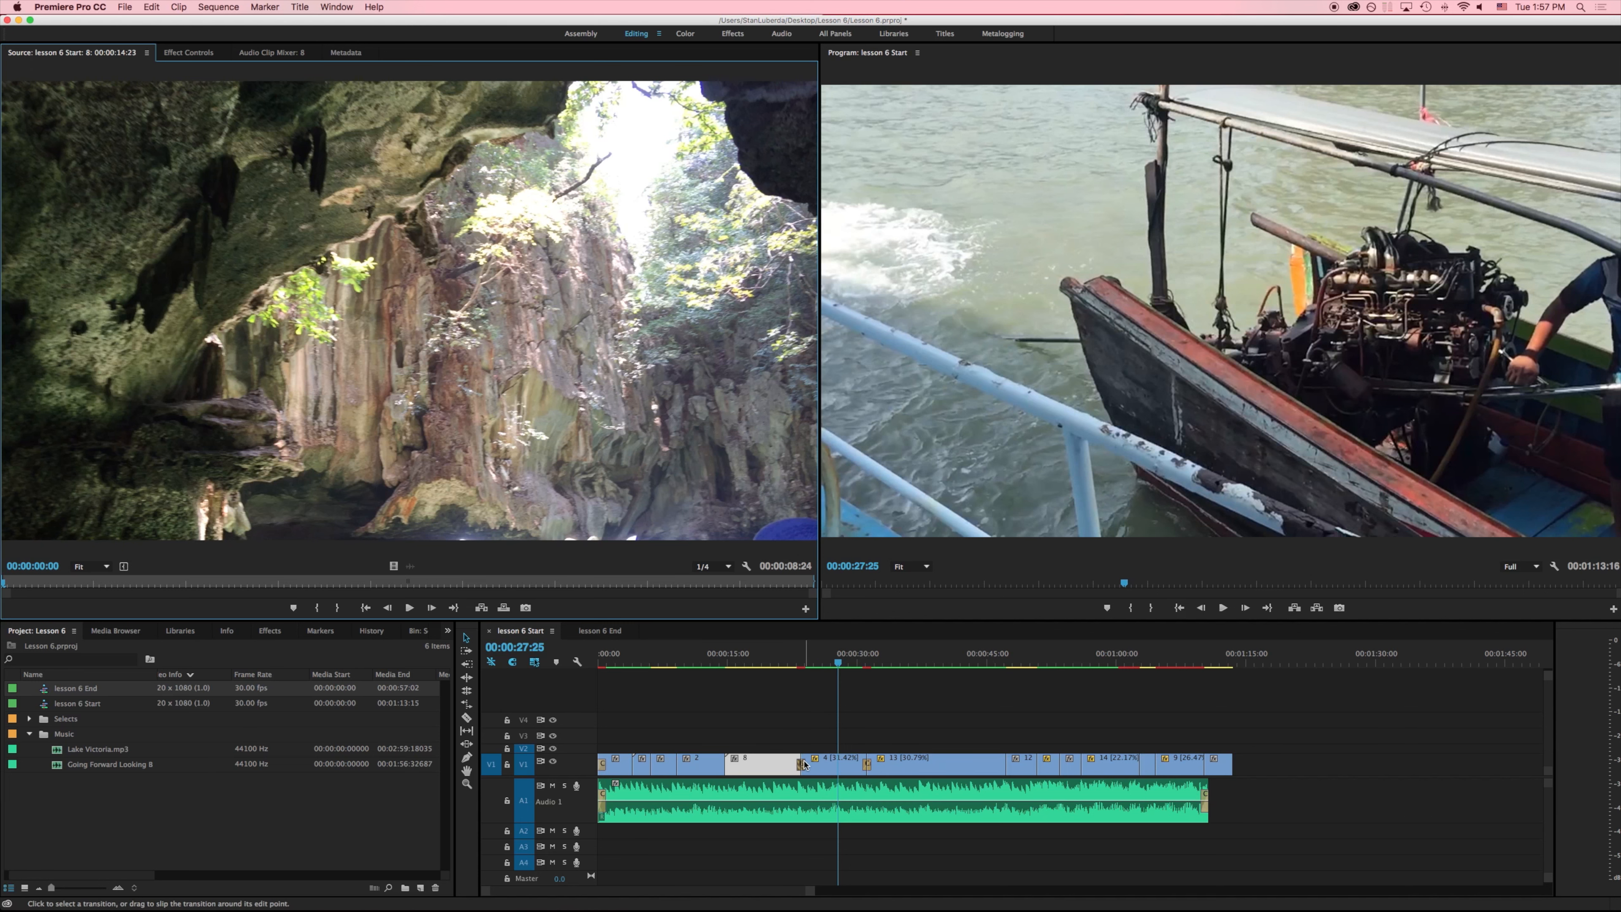
key("super+z")
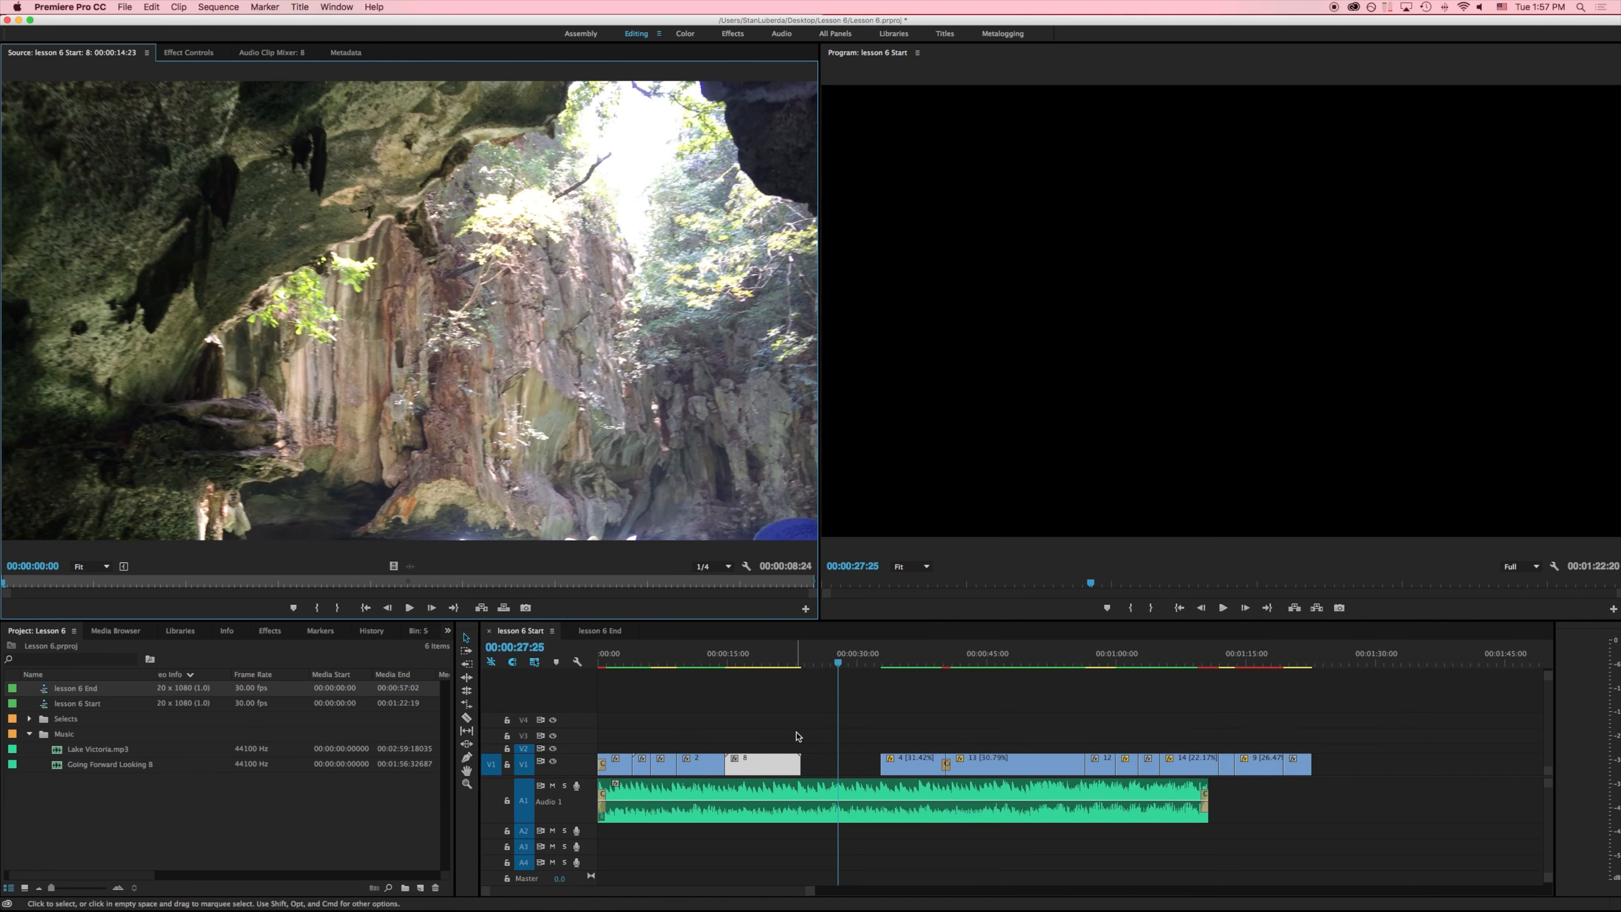
key("super+z")
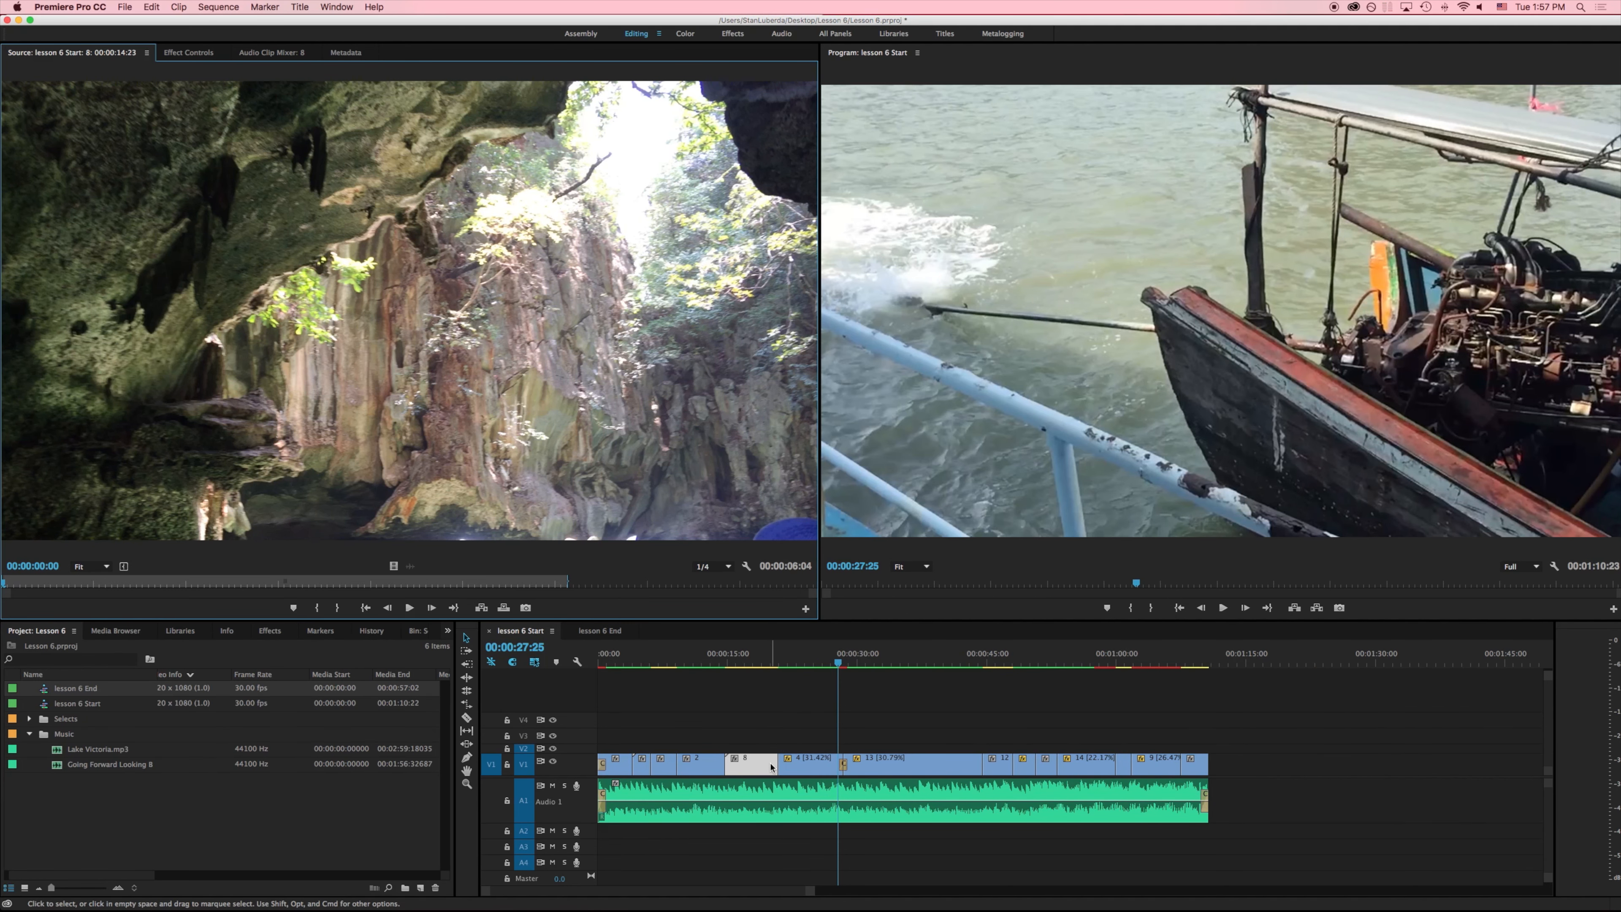
- Examine clip 8 in the Source monitor for spare footage beyond its out point
right_click(777, 761)
left_click(766, 767)
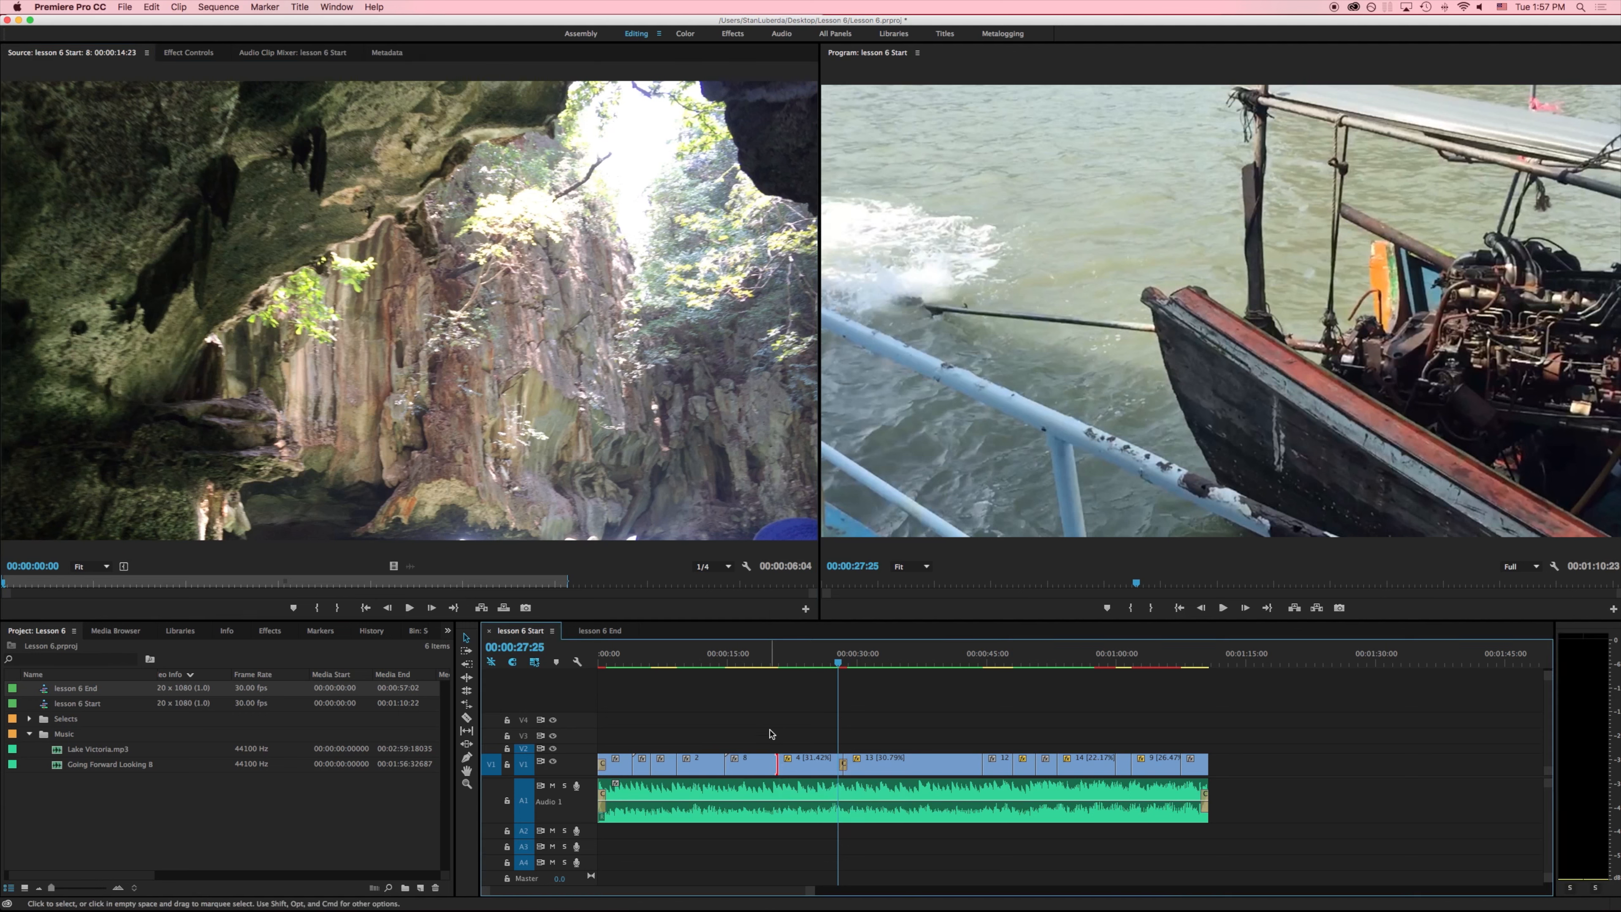
left_click(766, 766)
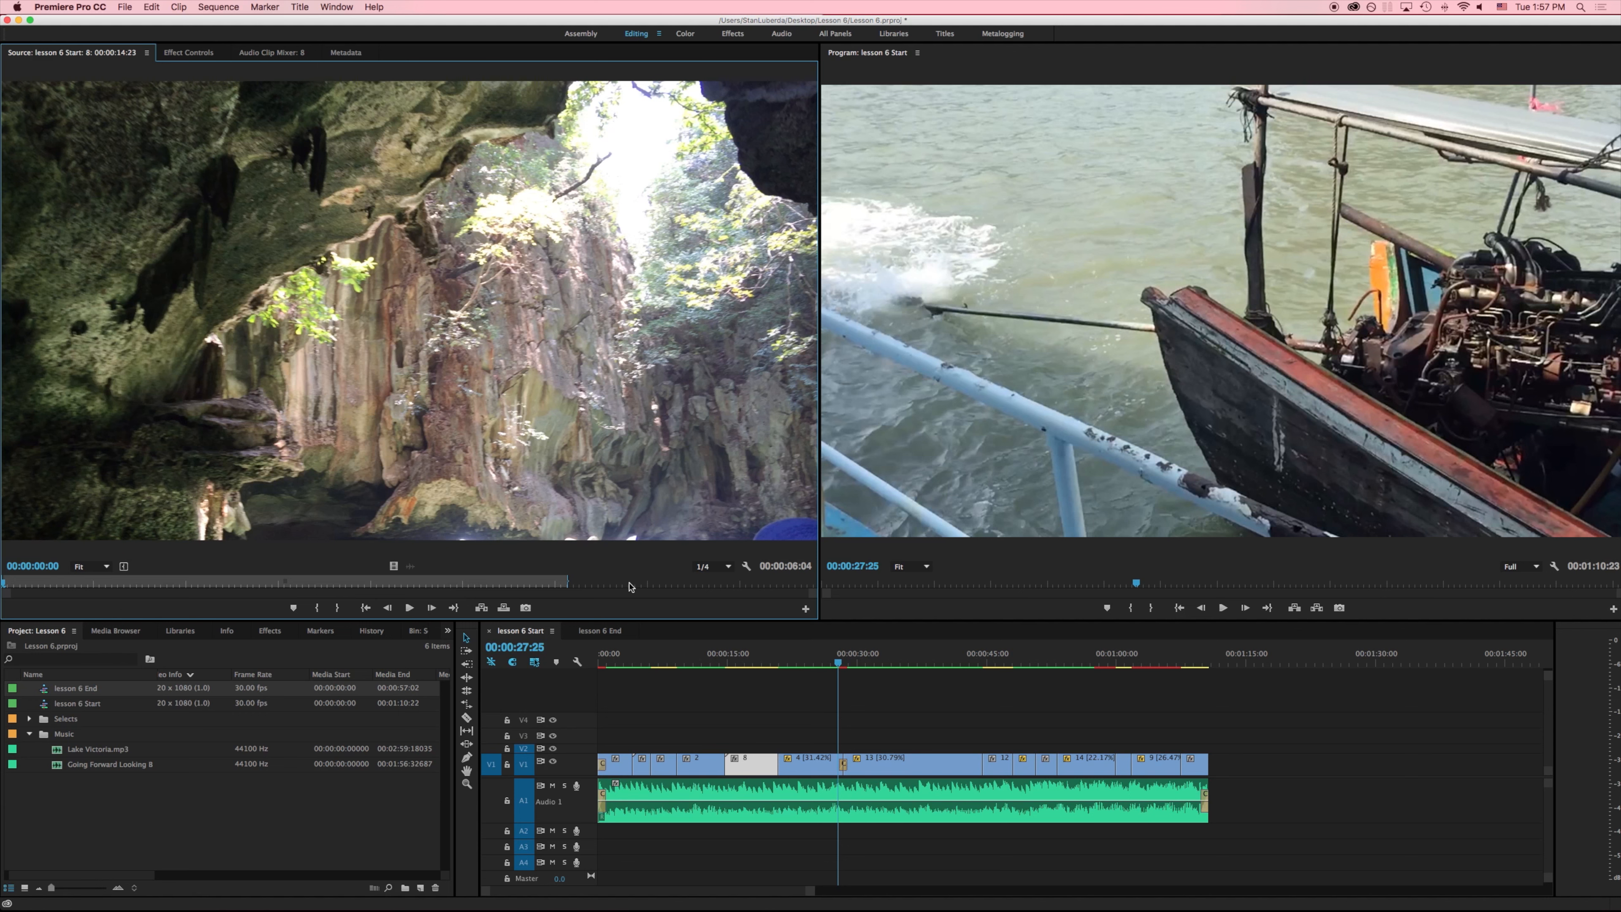
left_click(700, 583)
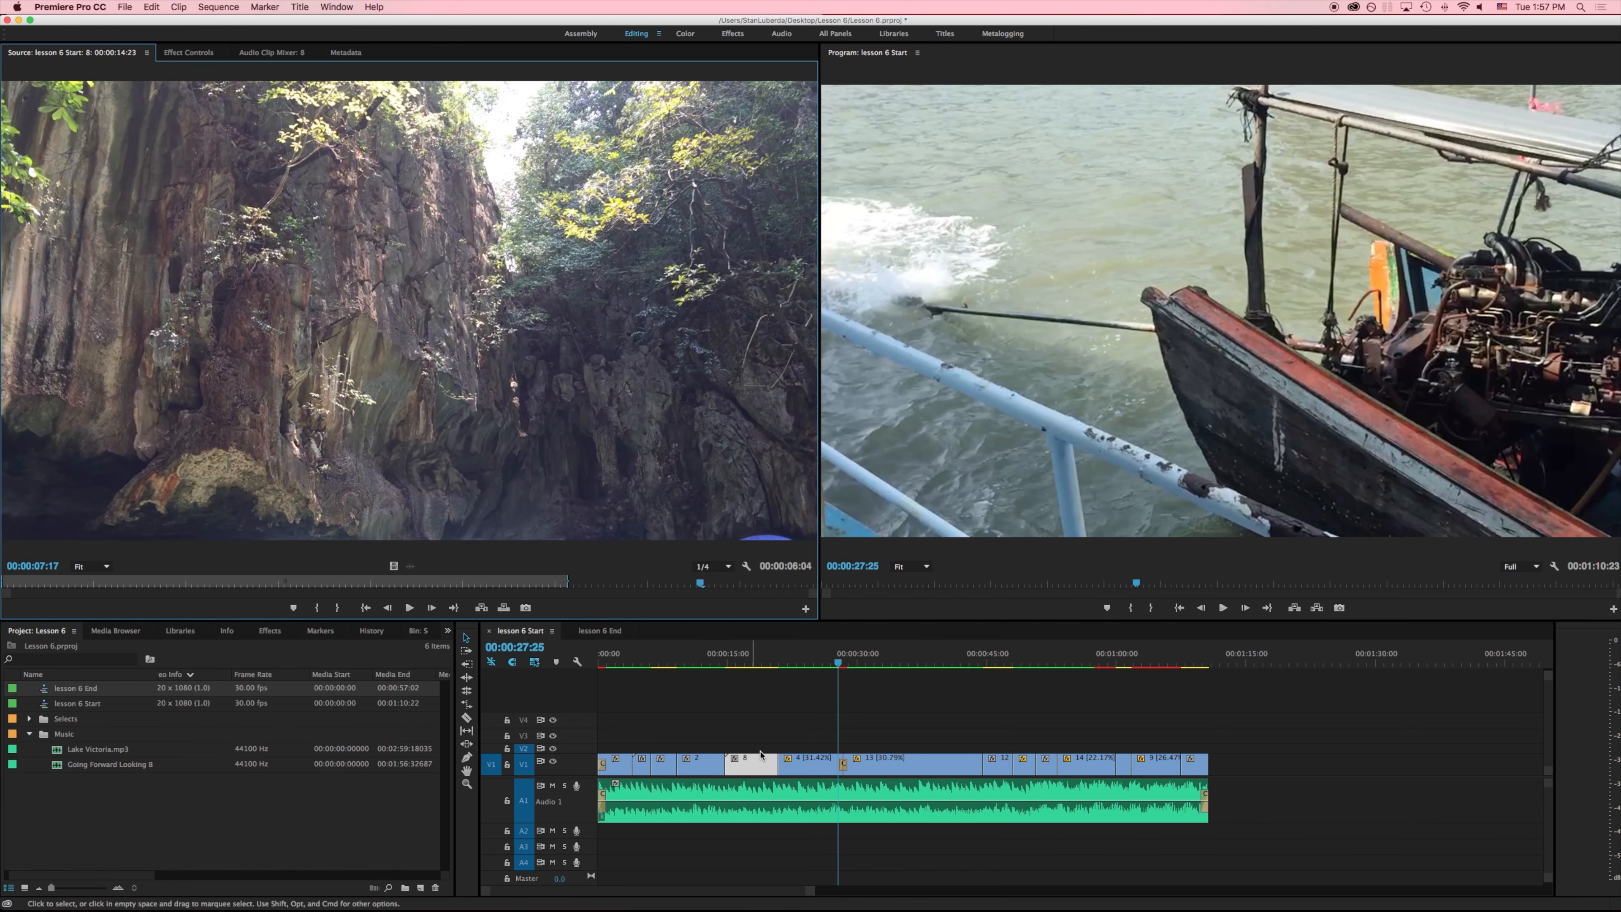
- Examine clip 4 in the Source monitor for spare footage before its in point and after its out point
double_click(799, 768)
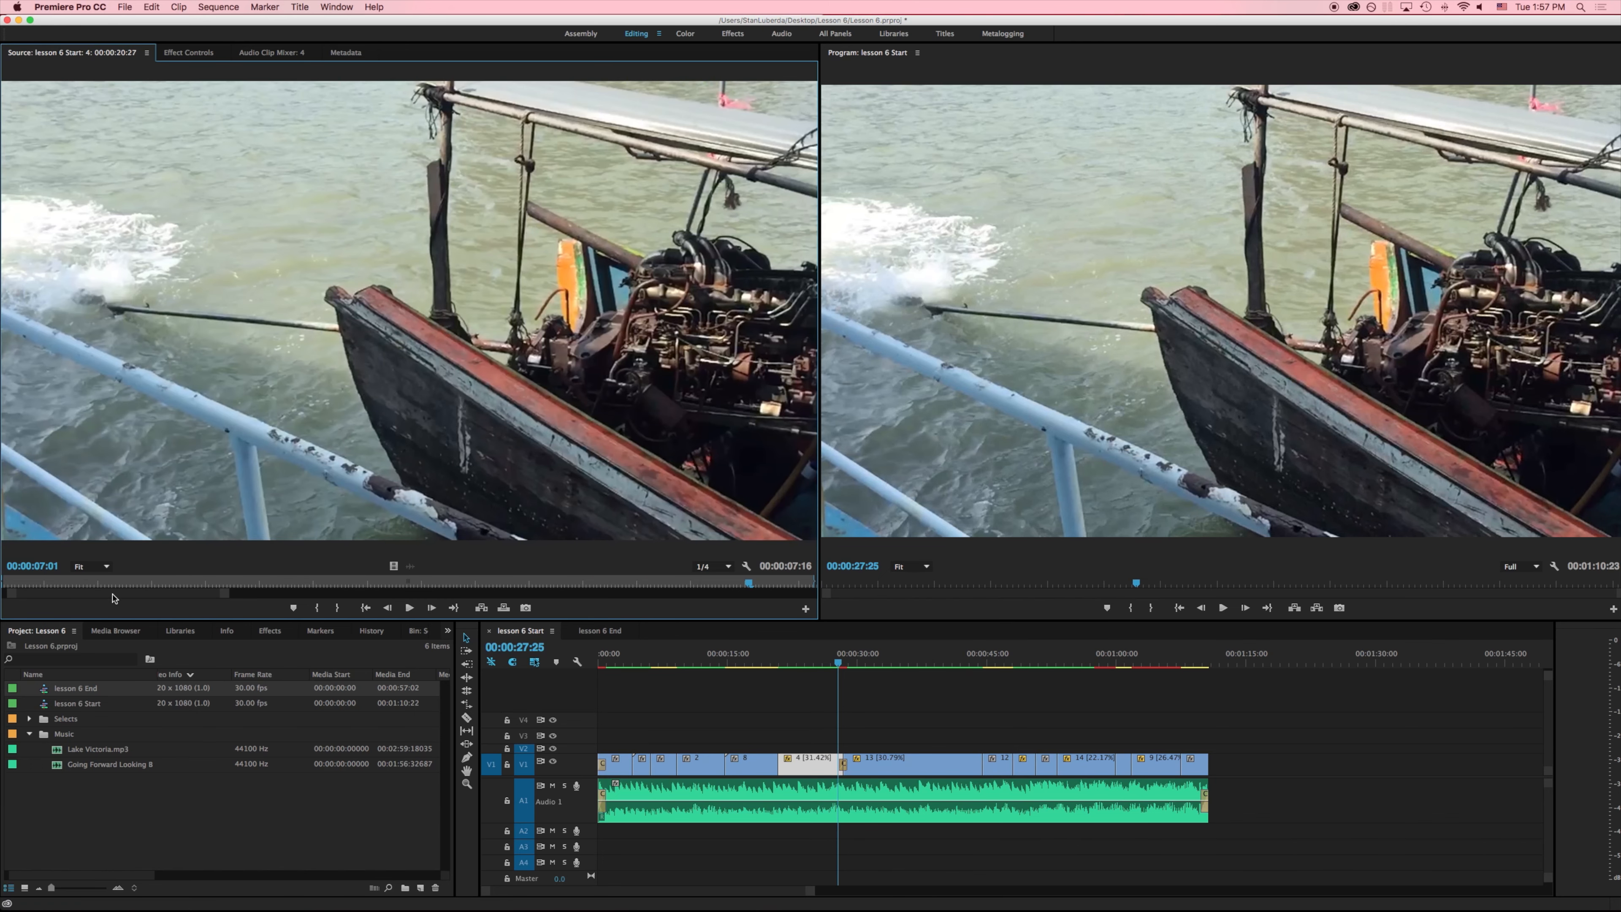
left_click_drag(11, 596, 123, 593)
left_click_drag(241, 600, 439, 594)
left_click_drag(784, 768, 843, 764)
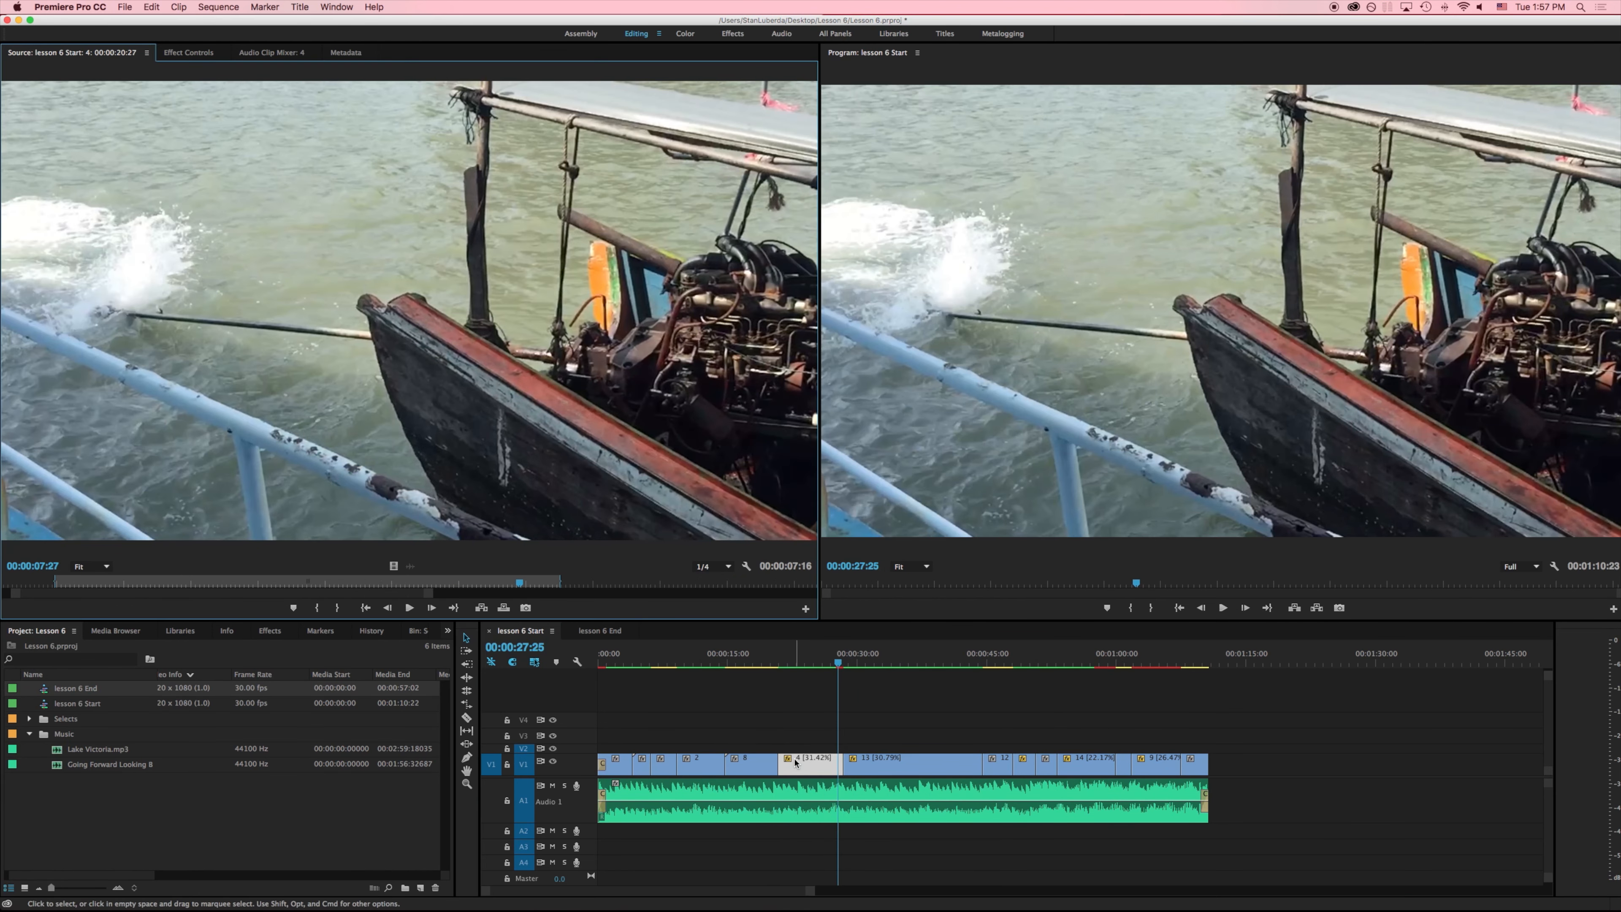
left_click(766, 721)
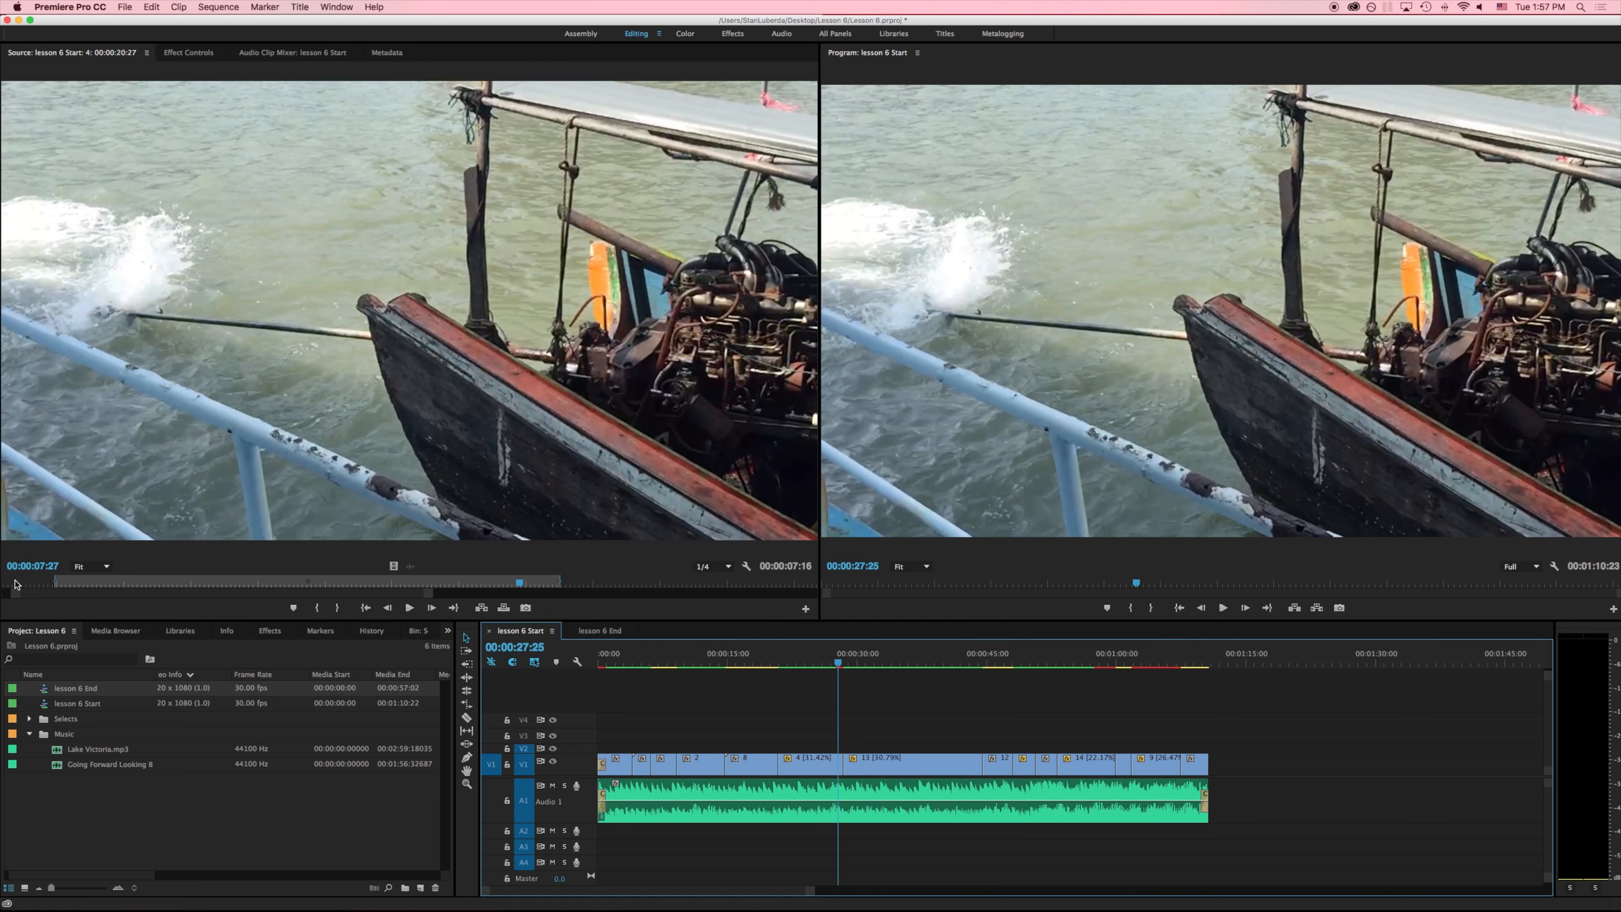
- Apply the default transition to the cut between clips 8 and 4 and move the playhead to 00:00:21:01
right_click(772, 764)
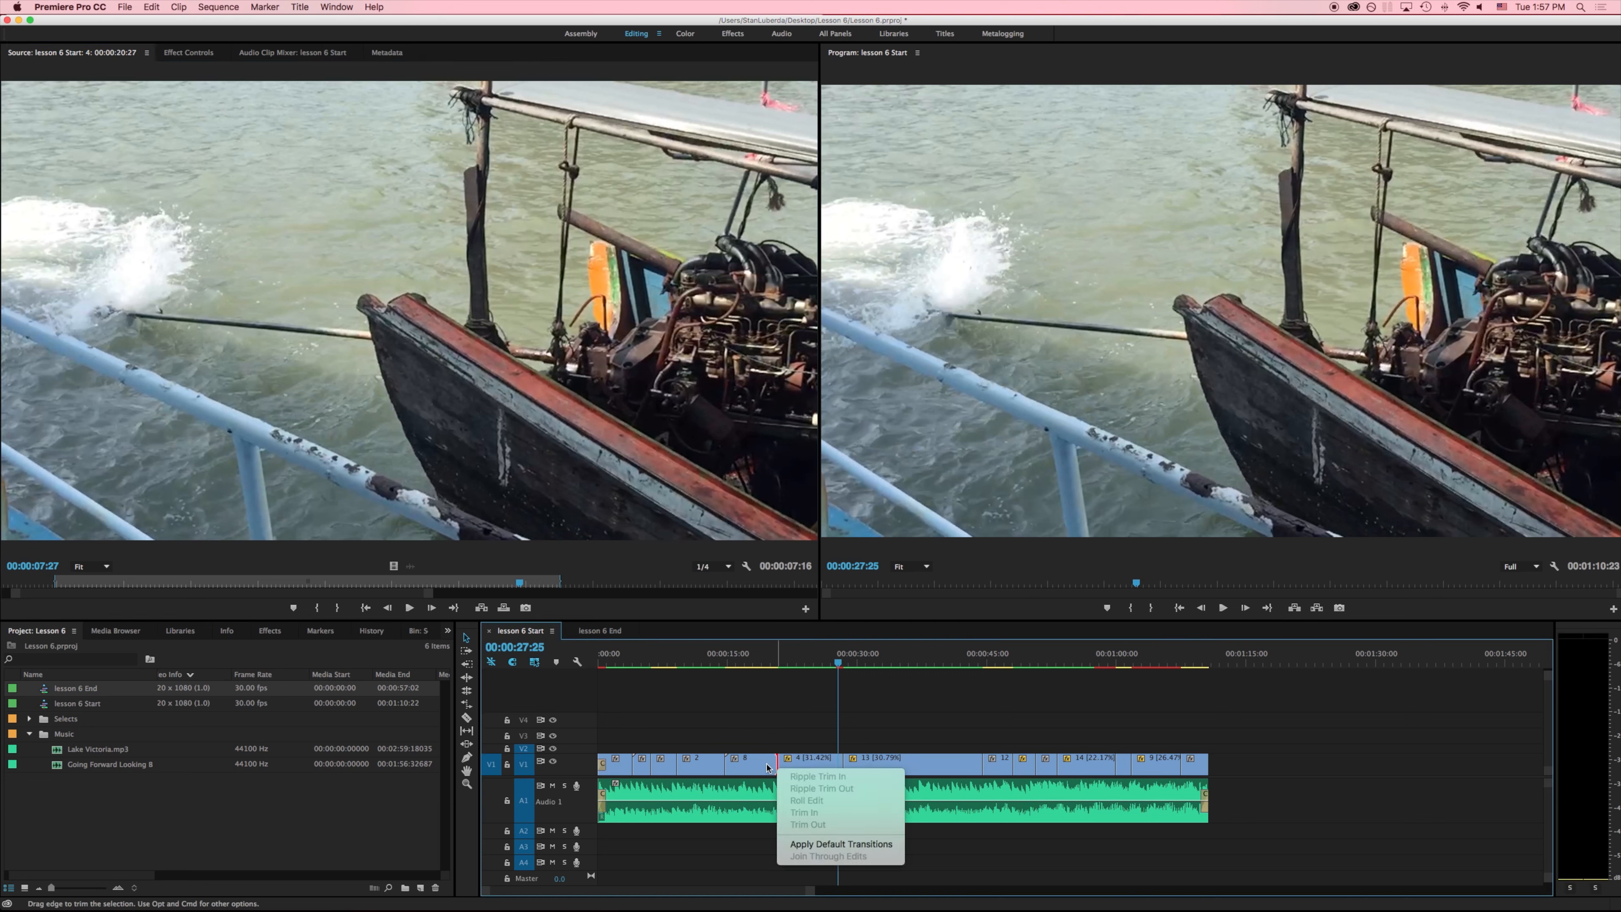
left_click(806, 844)
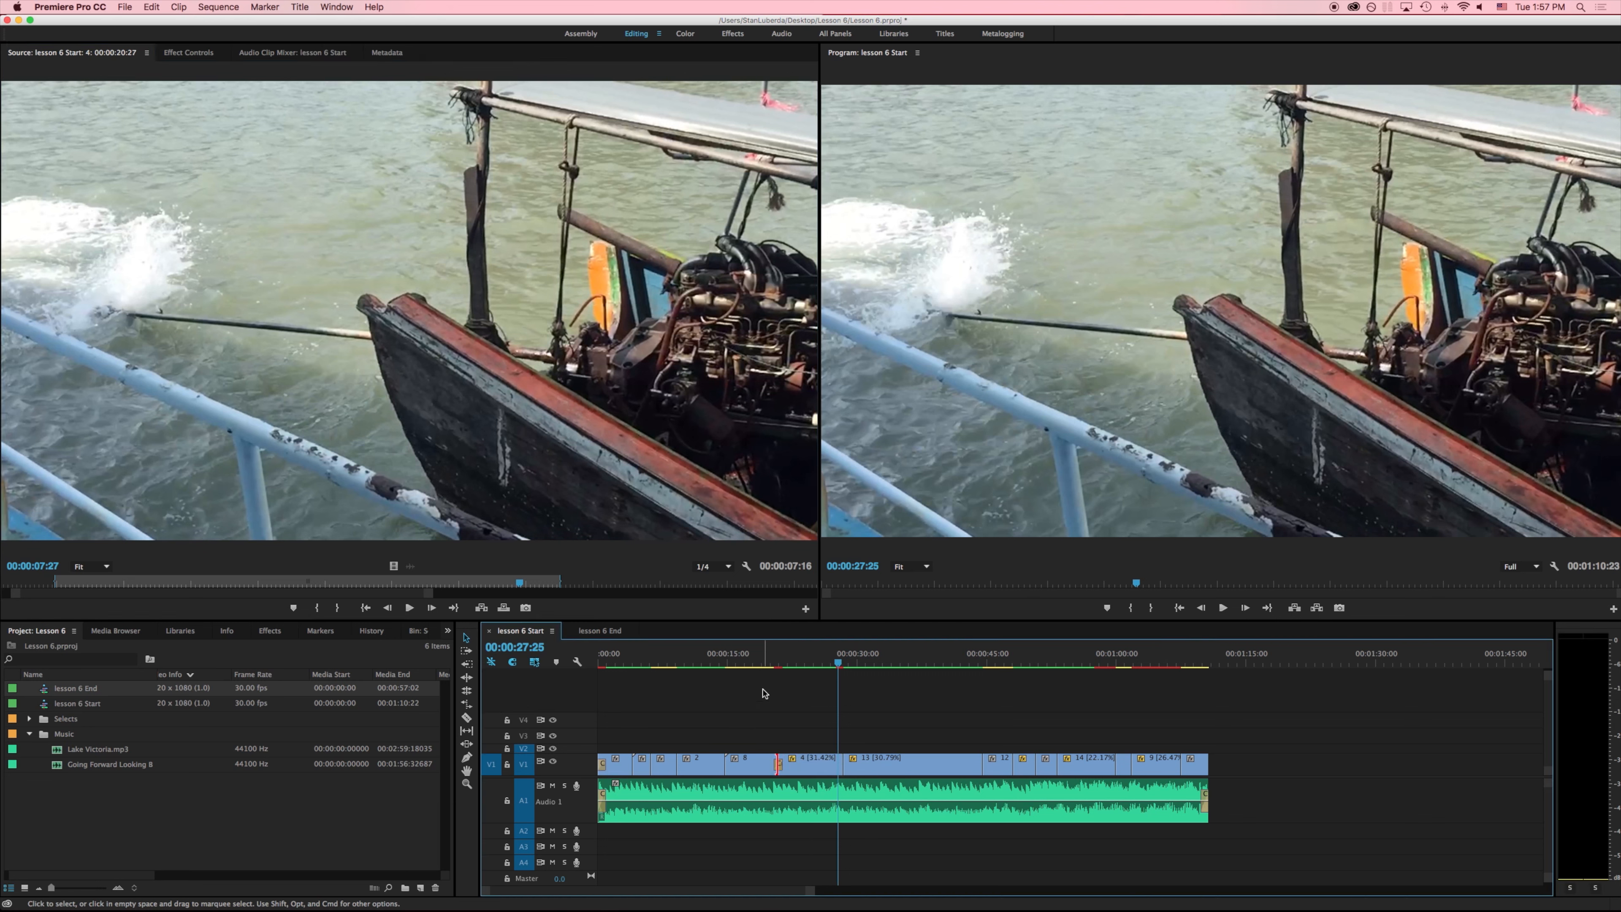
left_click(779, 658)
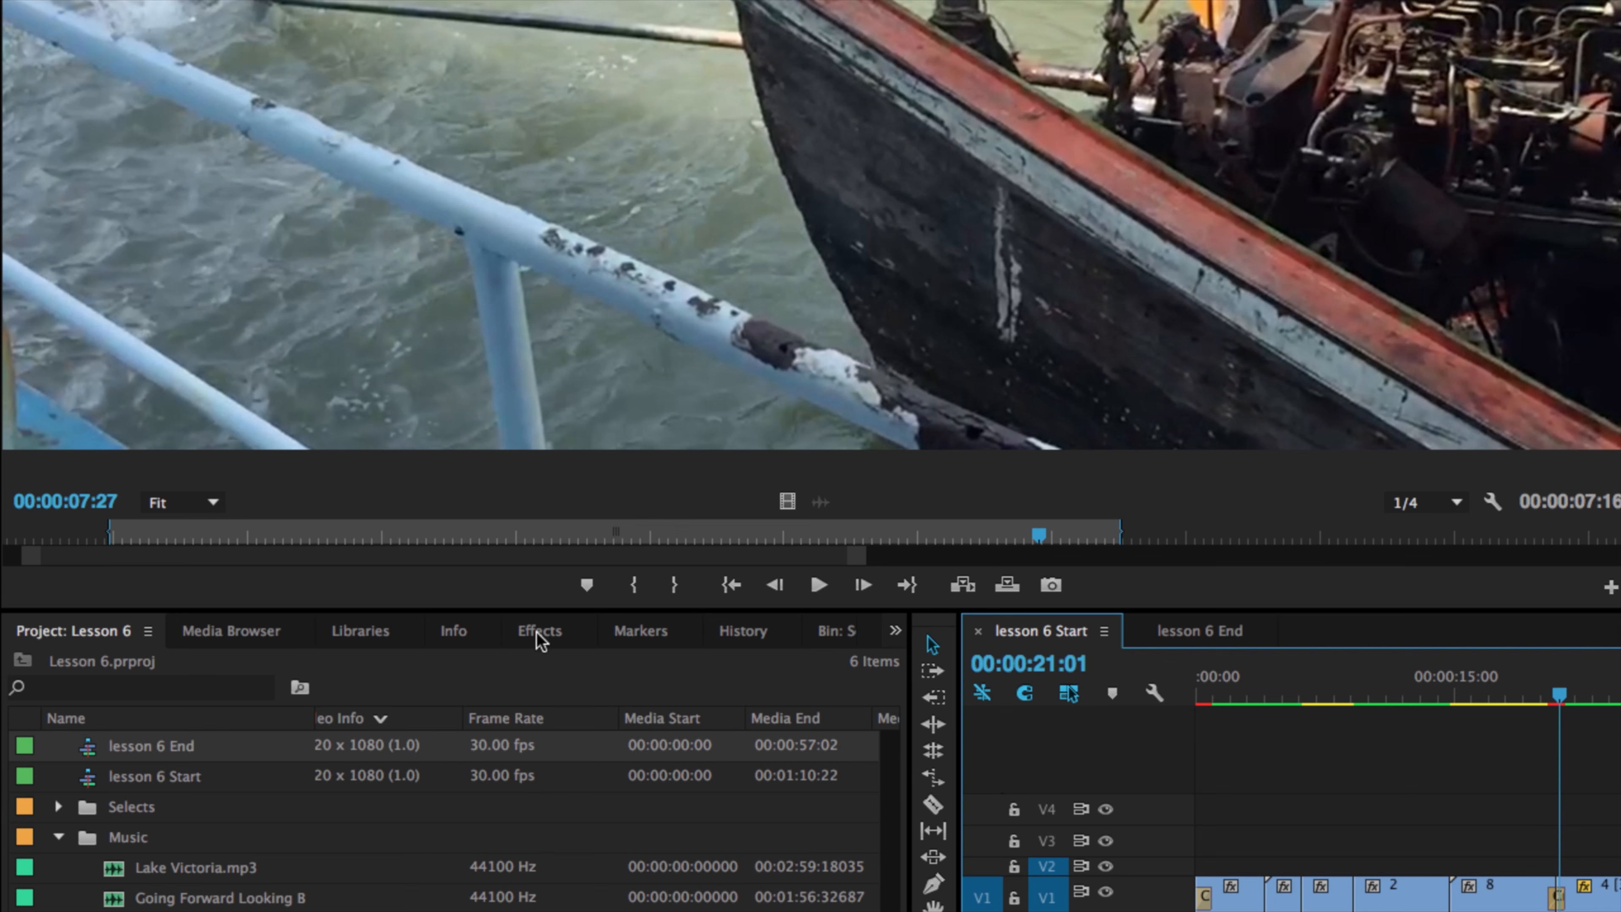
- Show the available video transitions, collapse the expanded categories and reveal only the Dissolve transitions
left_click(537, 632)
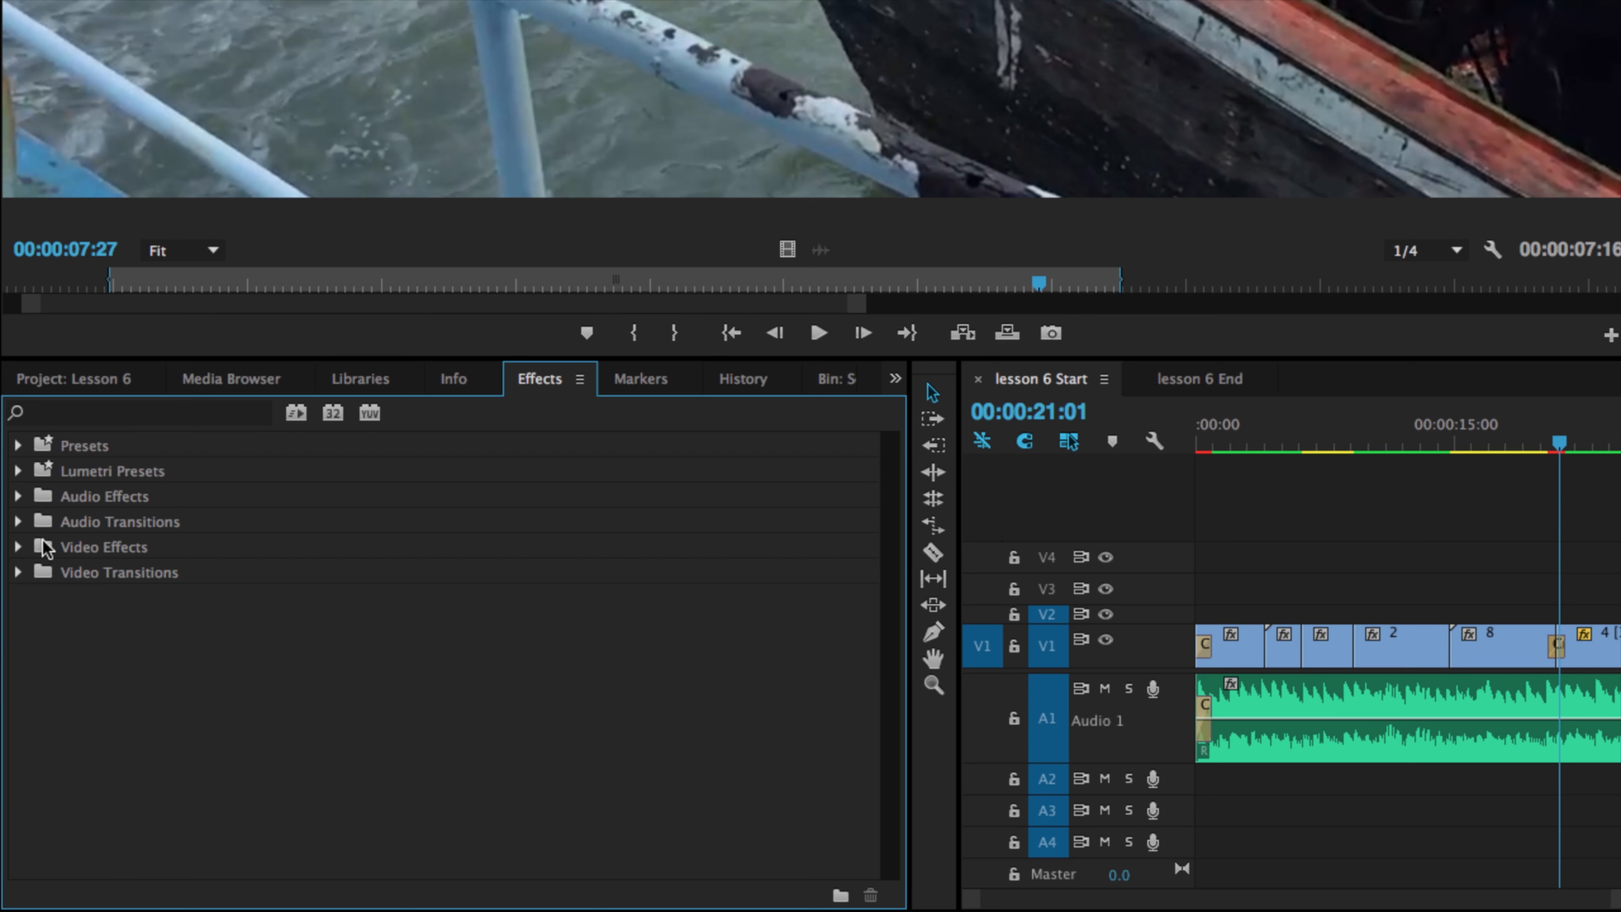
left_click(19, 572)
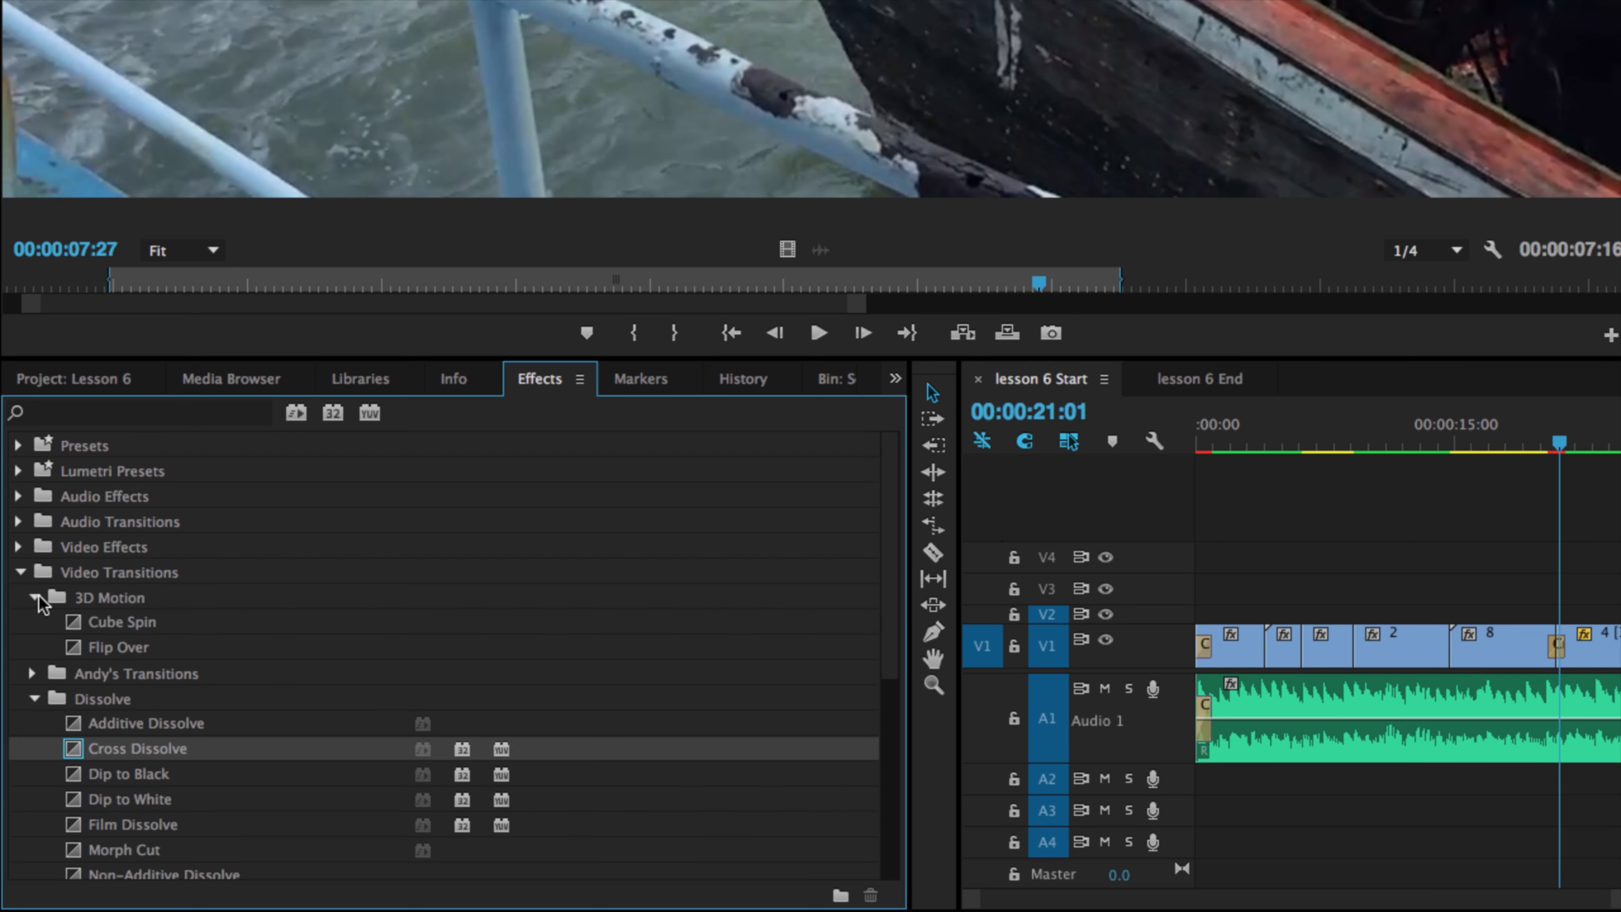
left_click(36, 597)
left_click(33, 649)
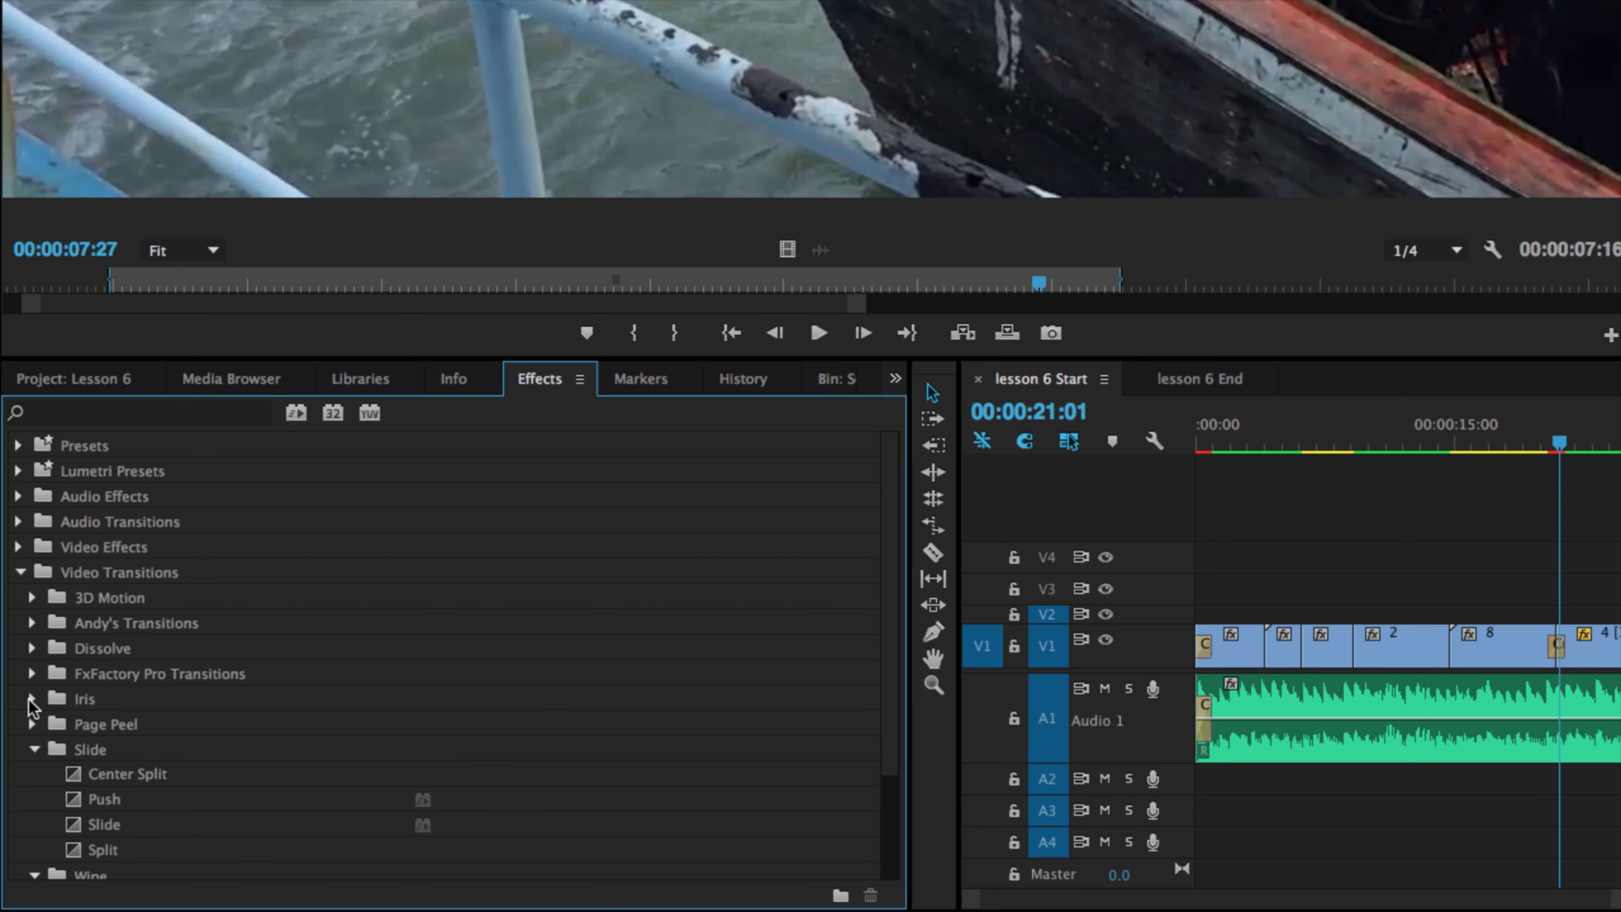
left_click(35, 749)
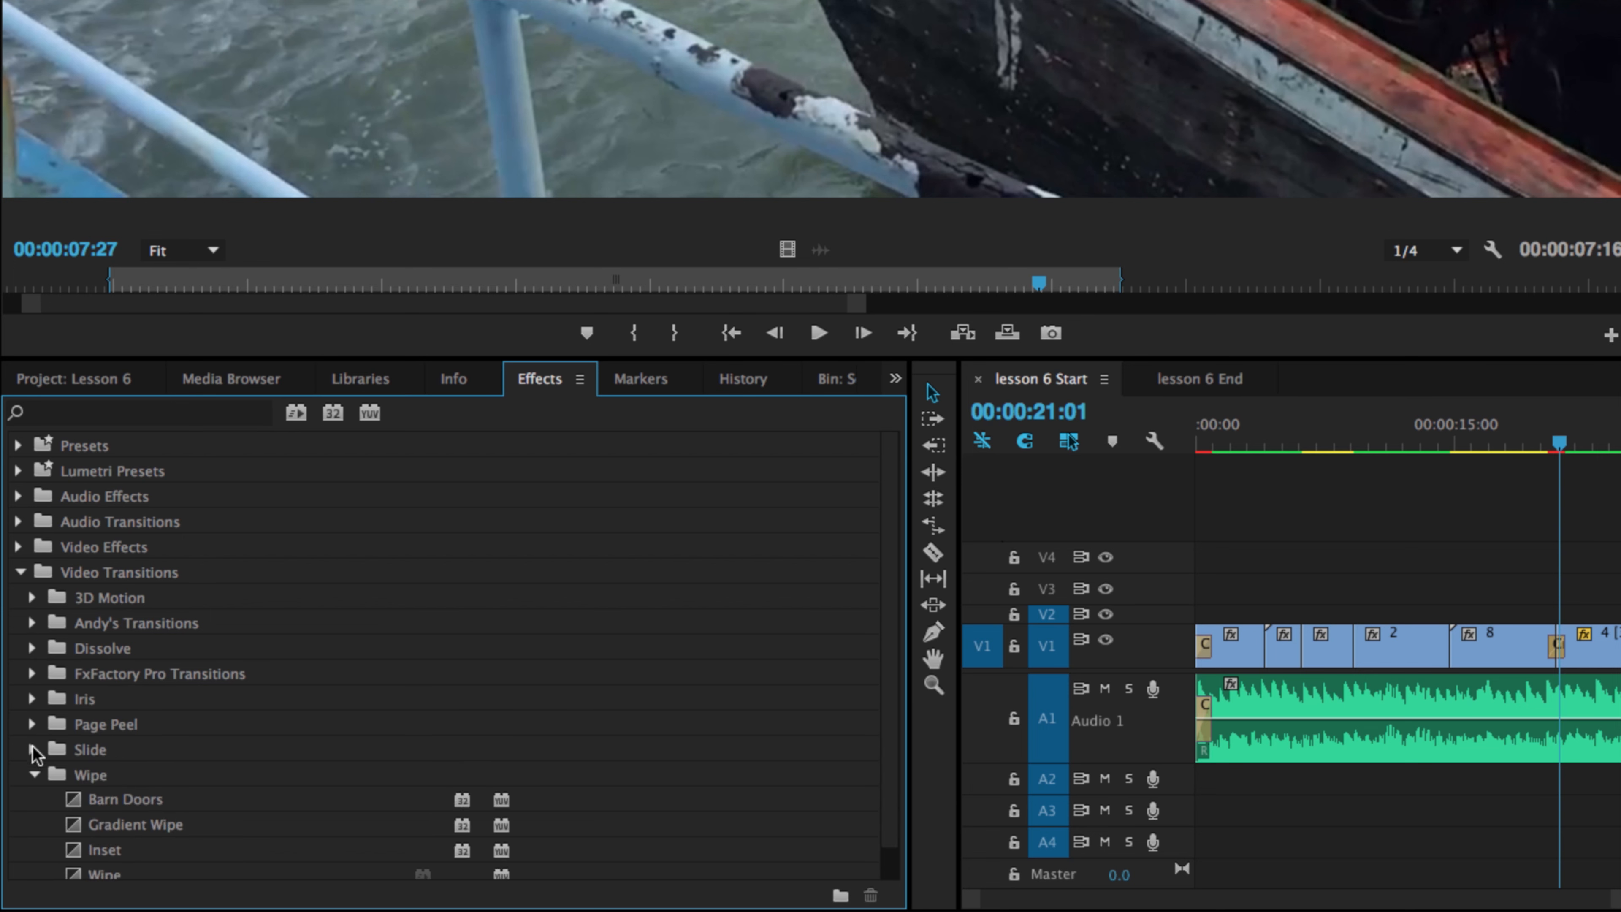
left_click(32, 774)
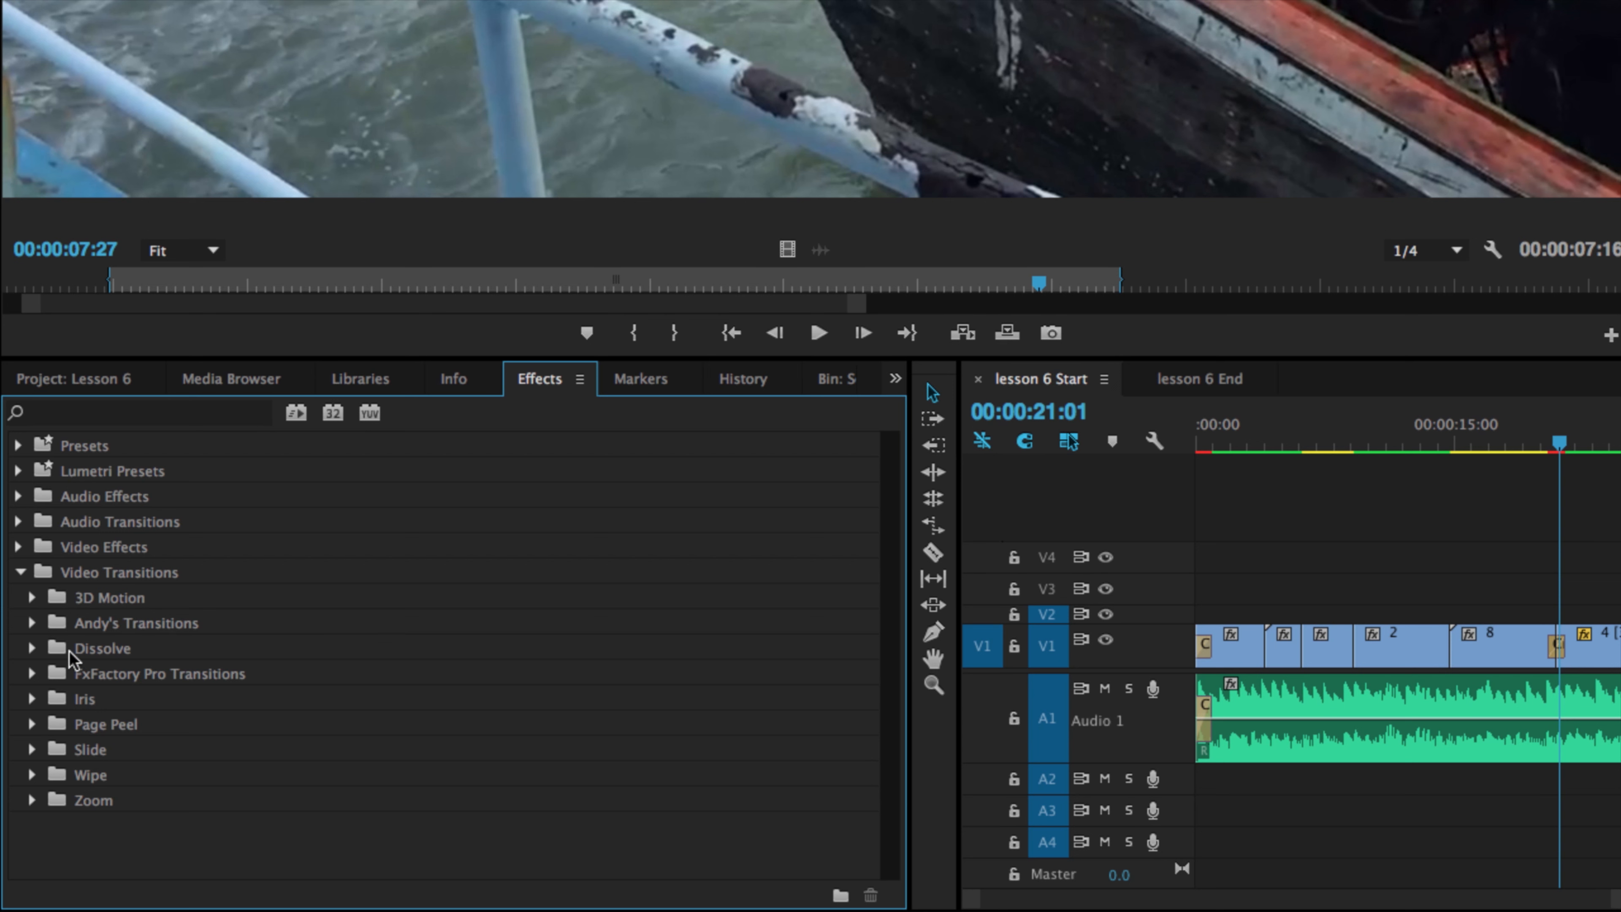
left_click(32, 648)
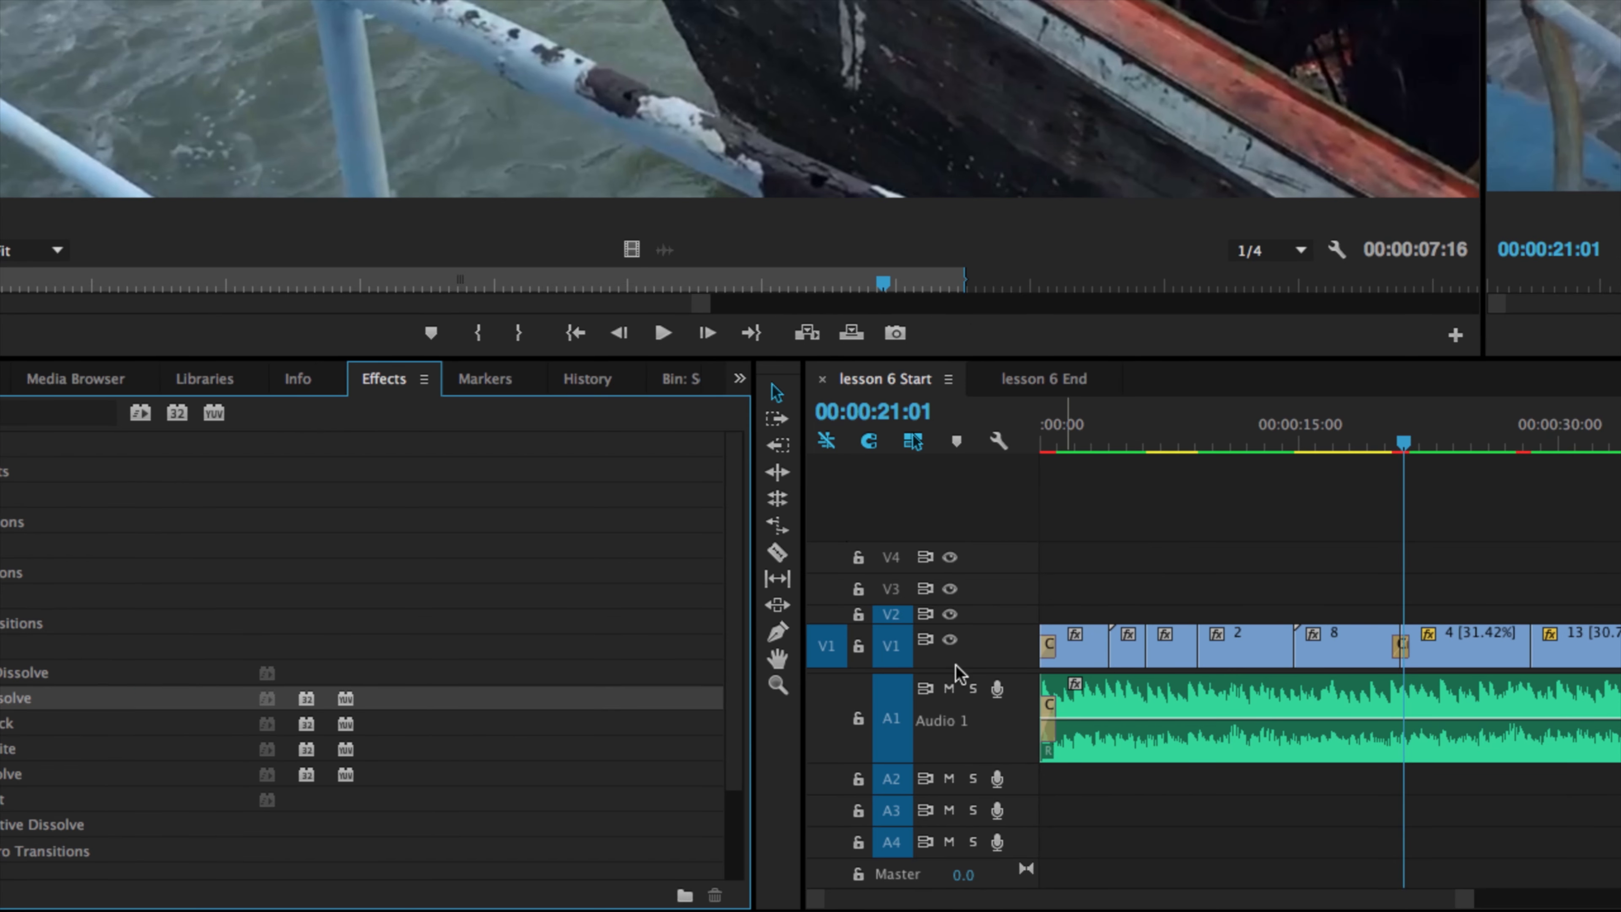
- Apply the default Cross Dissolve to the cut just before clip 2 on V1 and select the transition
right_click(1196, 658)
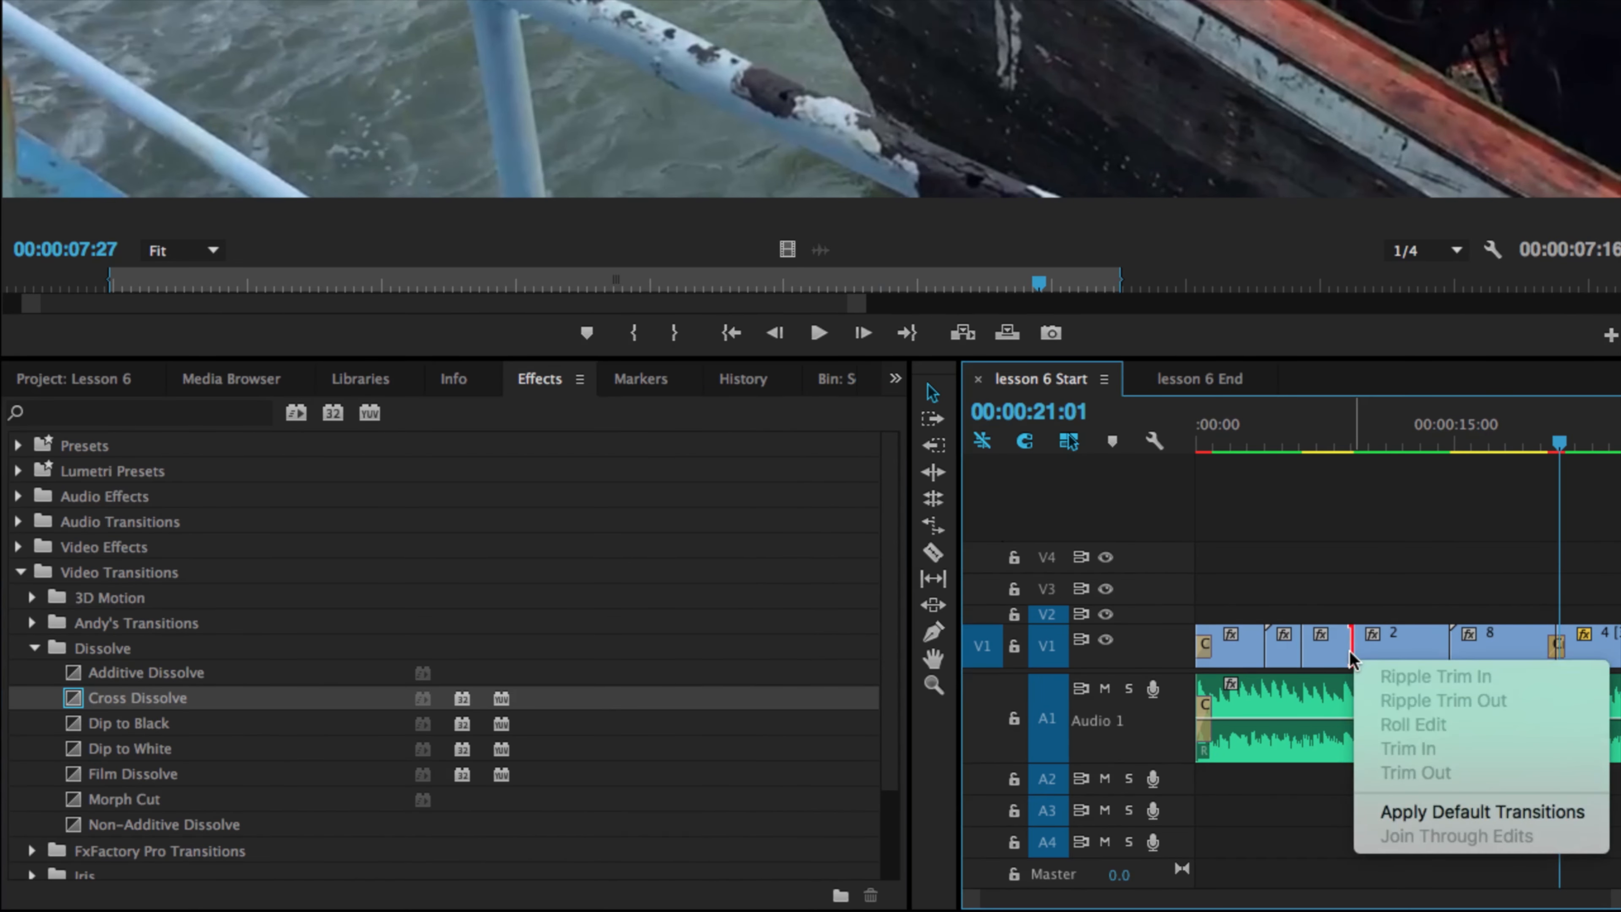
left_click(1405, 811)
left_click(1355, 649)
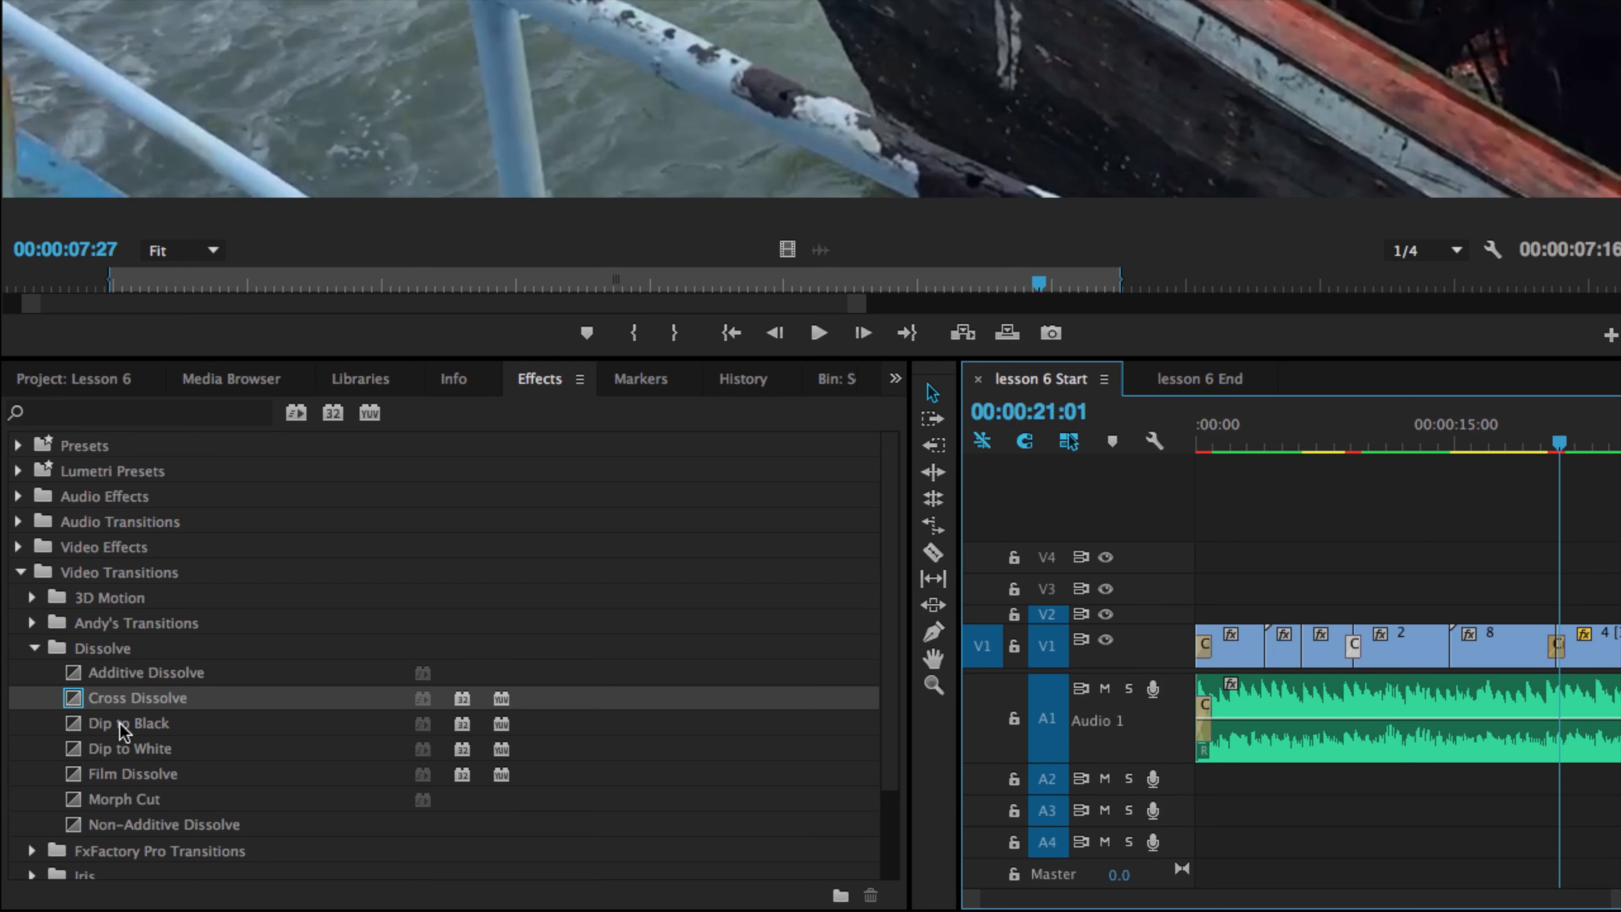
- Set Dip to Black as the default transition and preview it on the first cut on V1 from 00:00:04:01
right_click(123, 728)
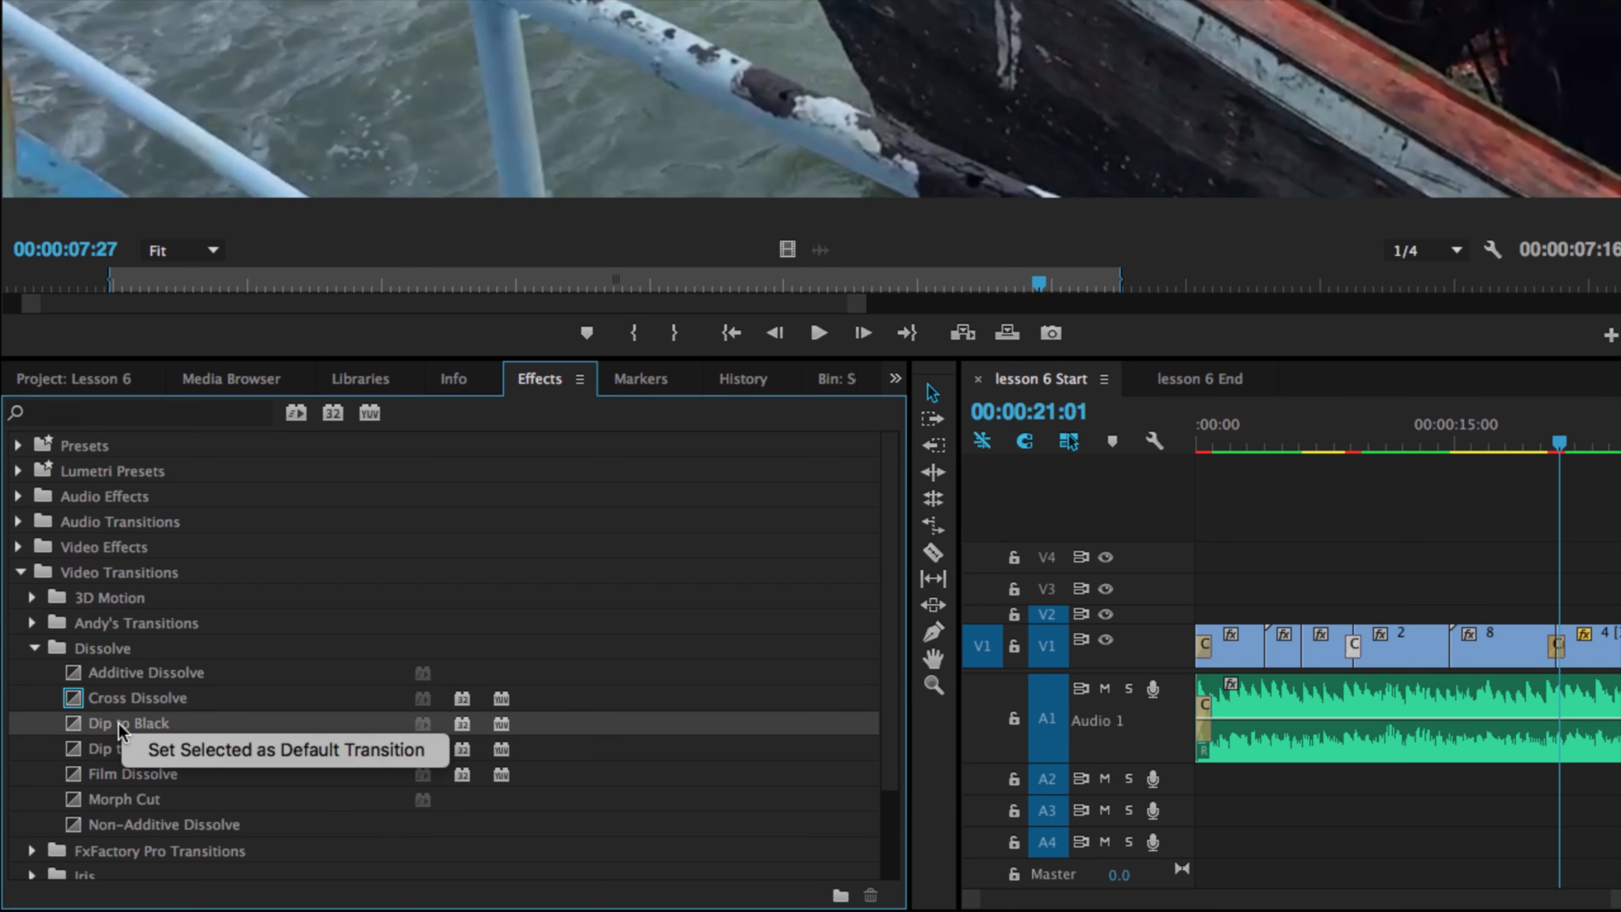
left_click(199, 754)
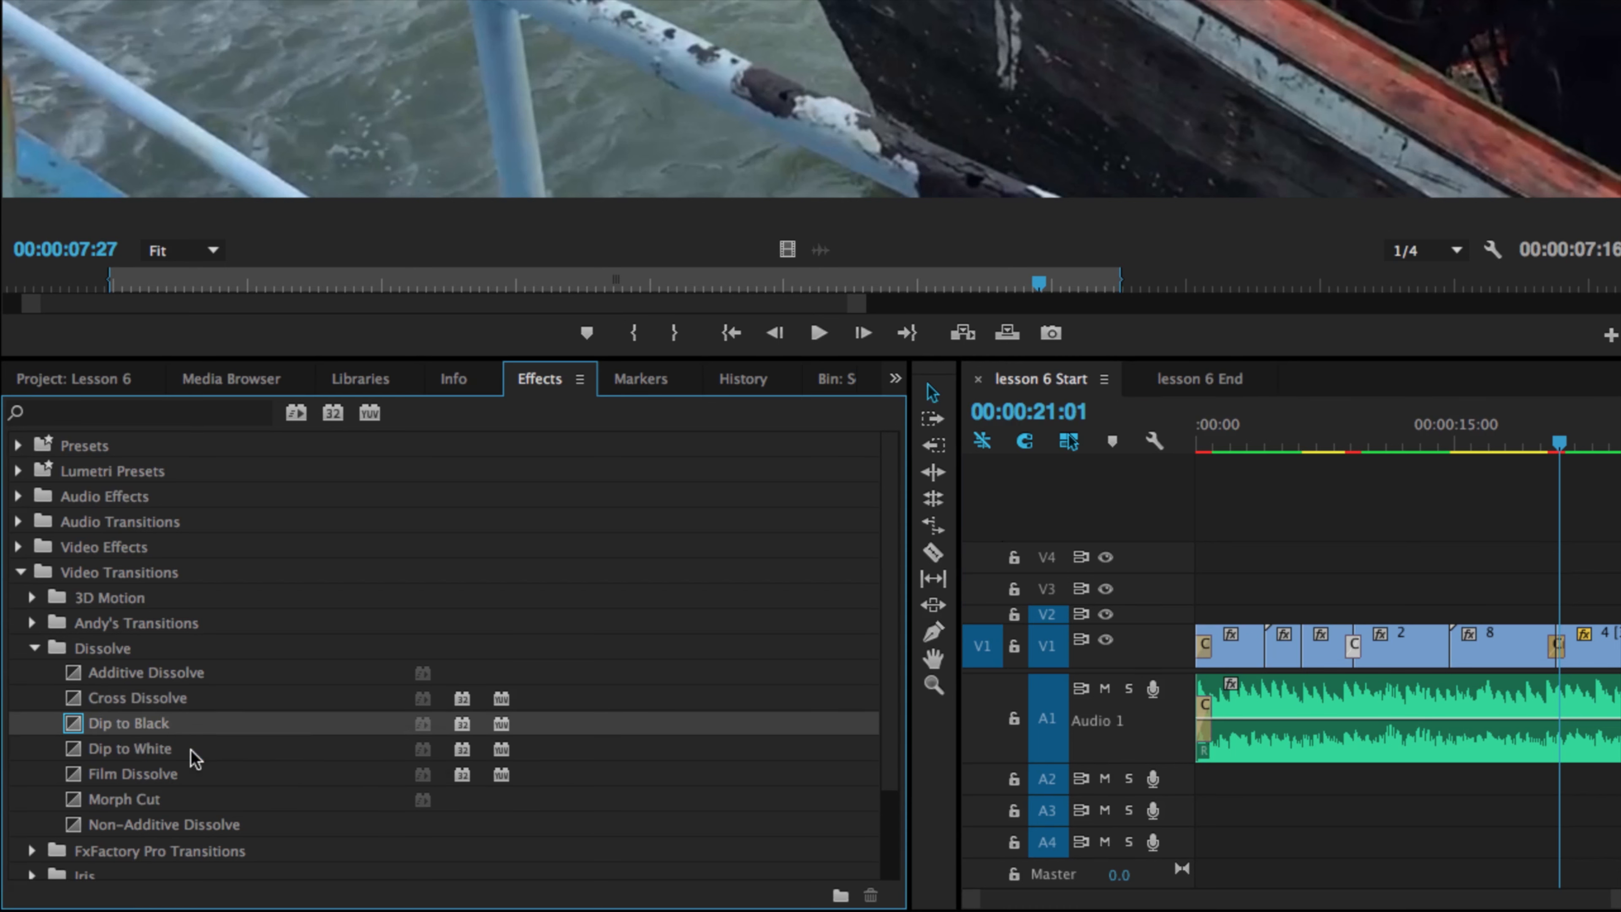
right_click(1263, 645)
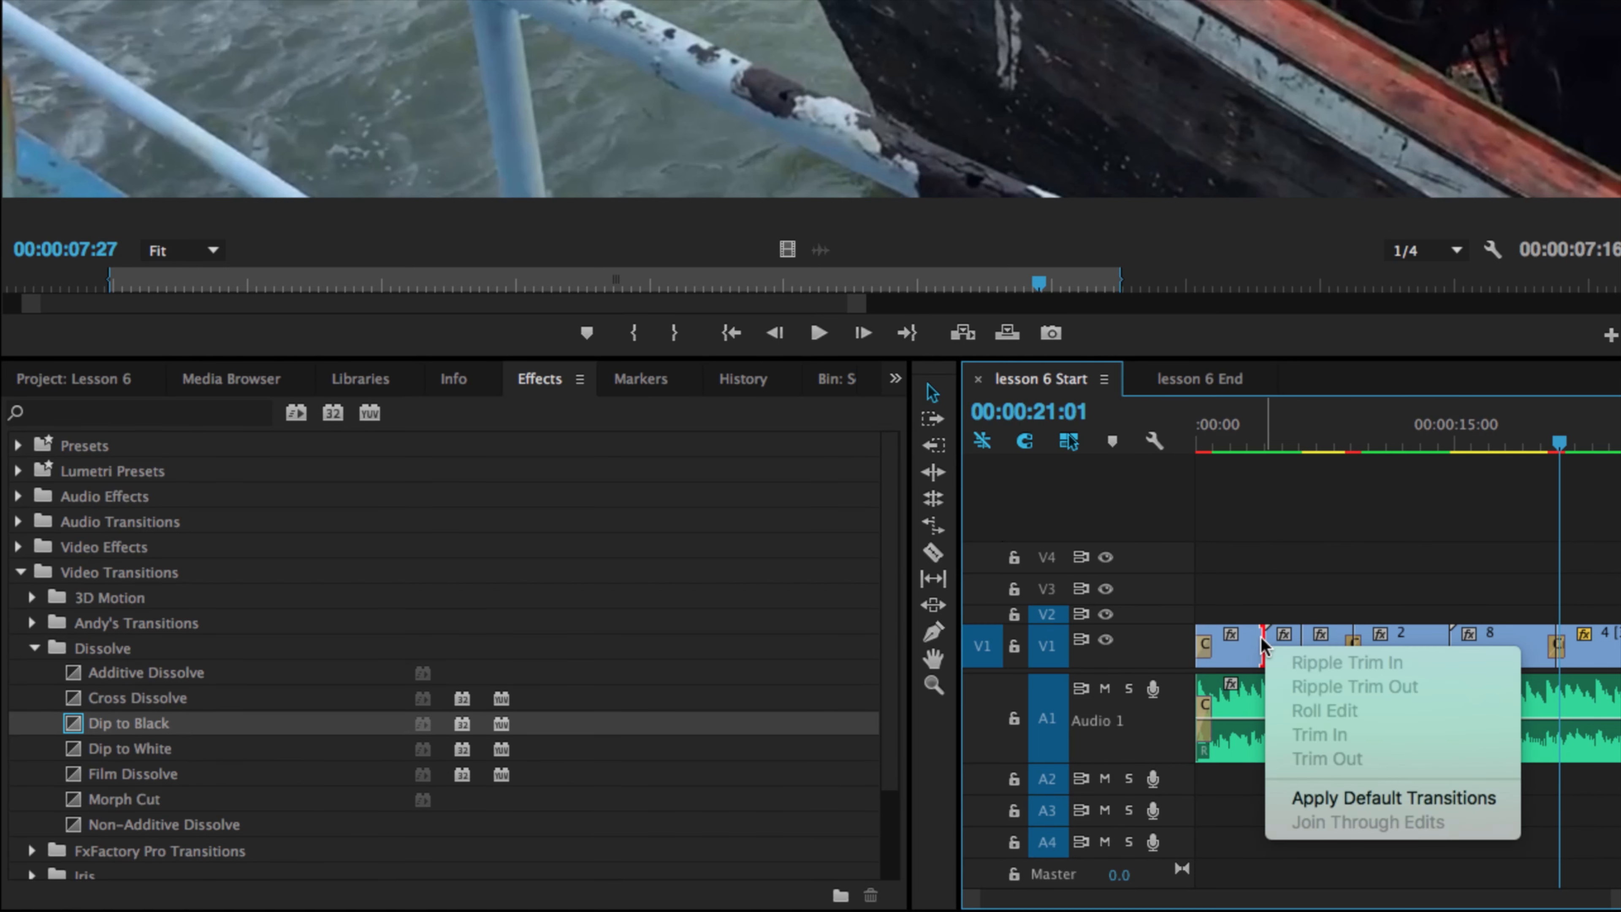
left_click(1298, 800)
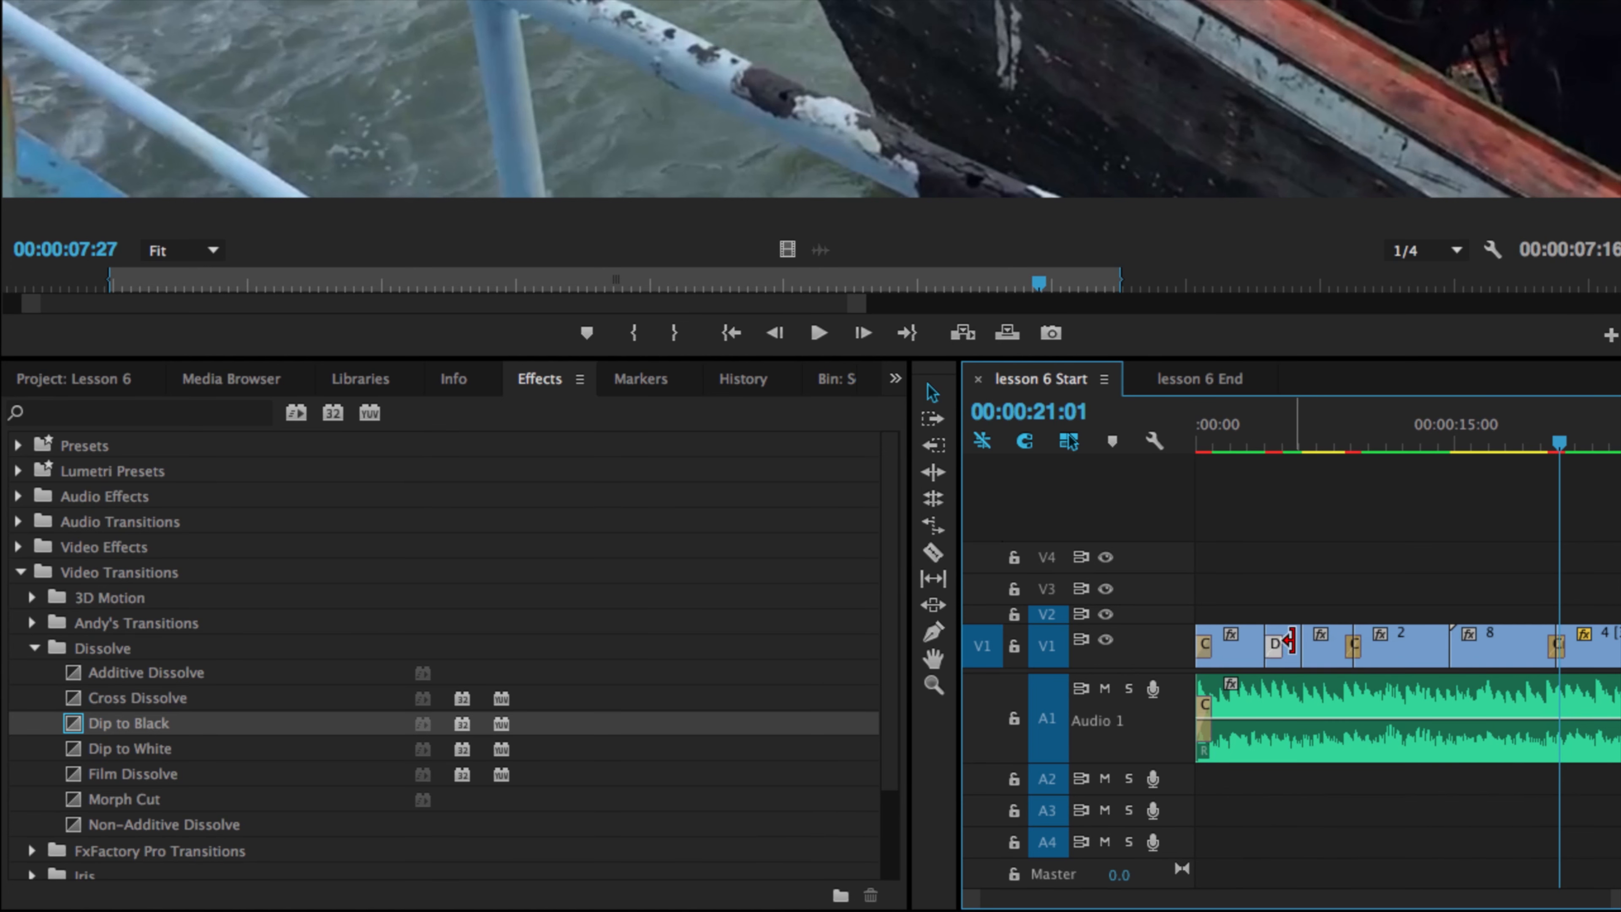
left_click(1262, 440)
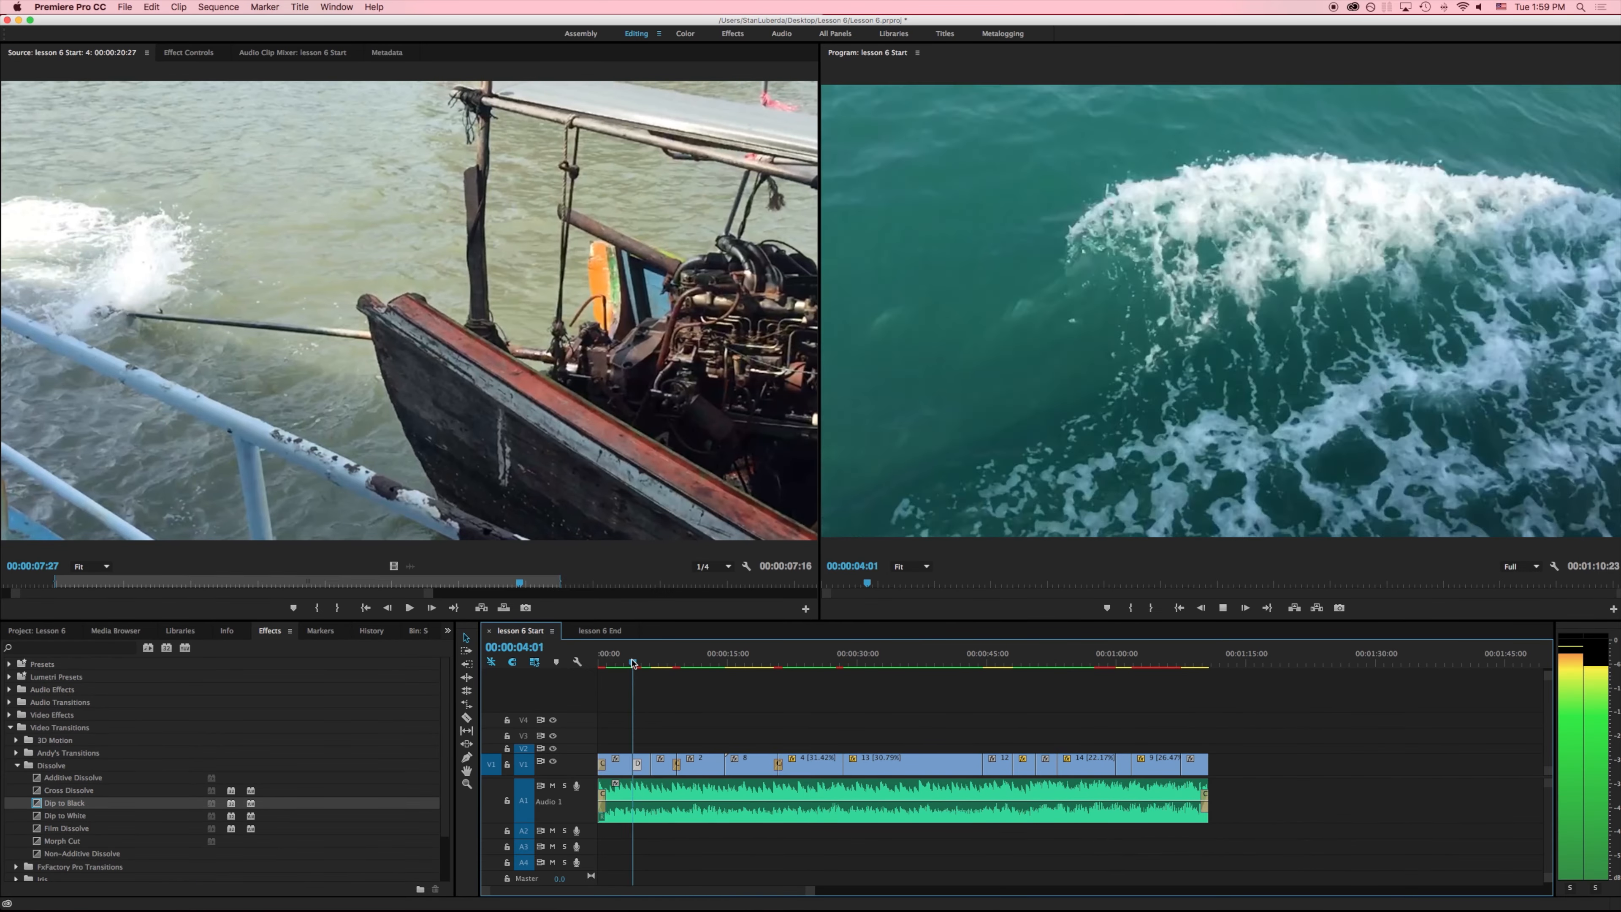
key("space")
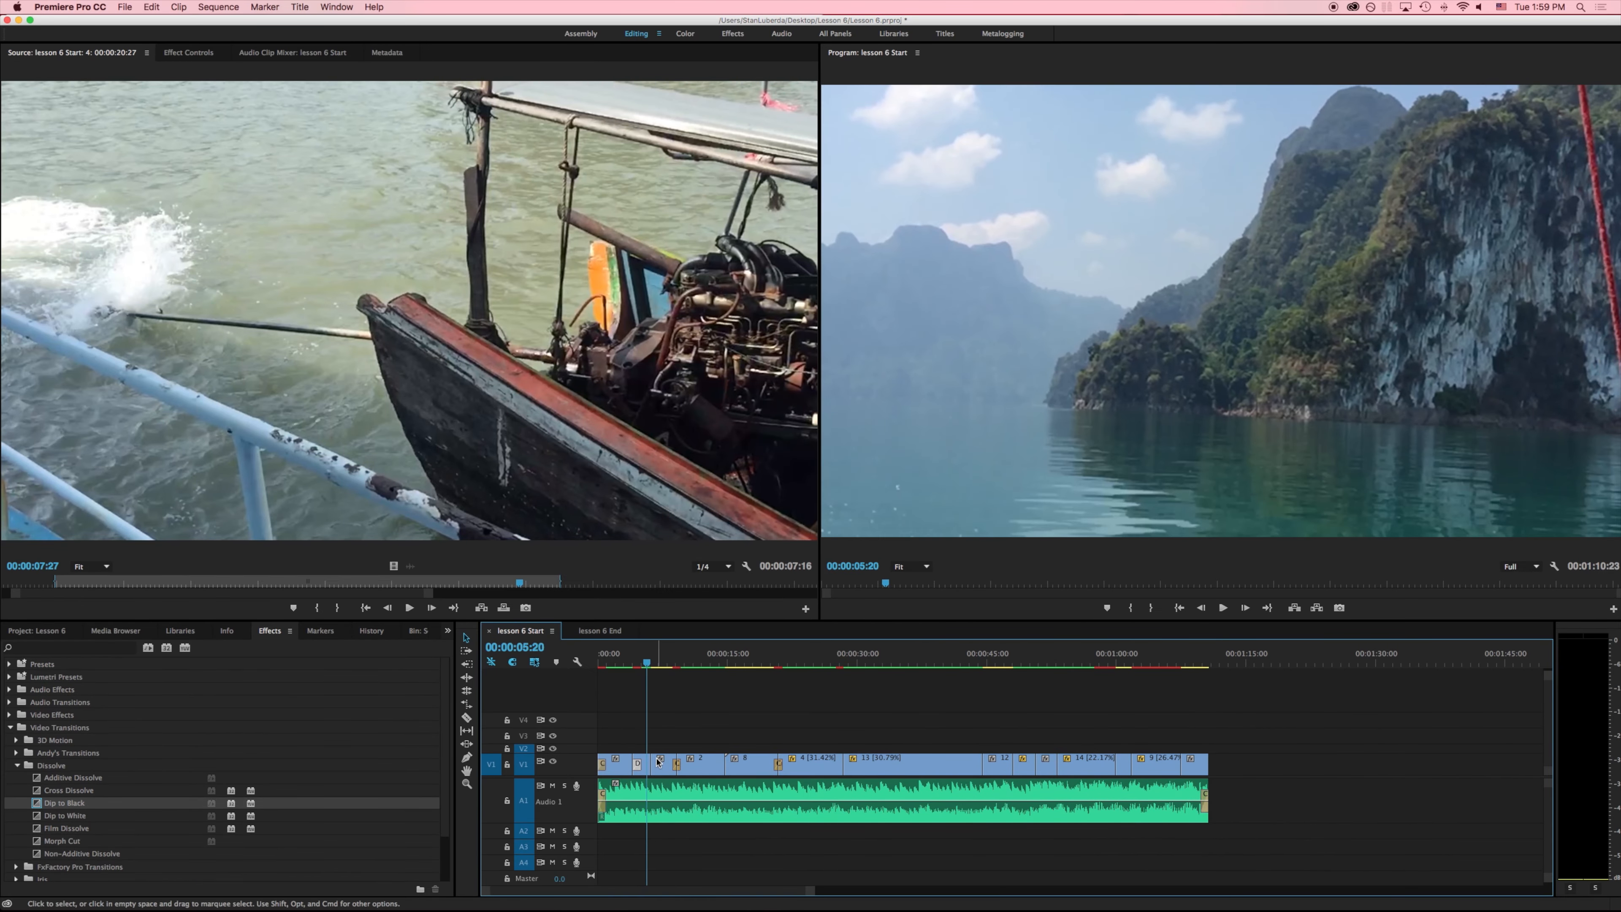
- Apply the default transition to the second cut and delete the transitions before clip 2 and between clips 8 and 4
right_click(653, 766)
left_click(702, 845)
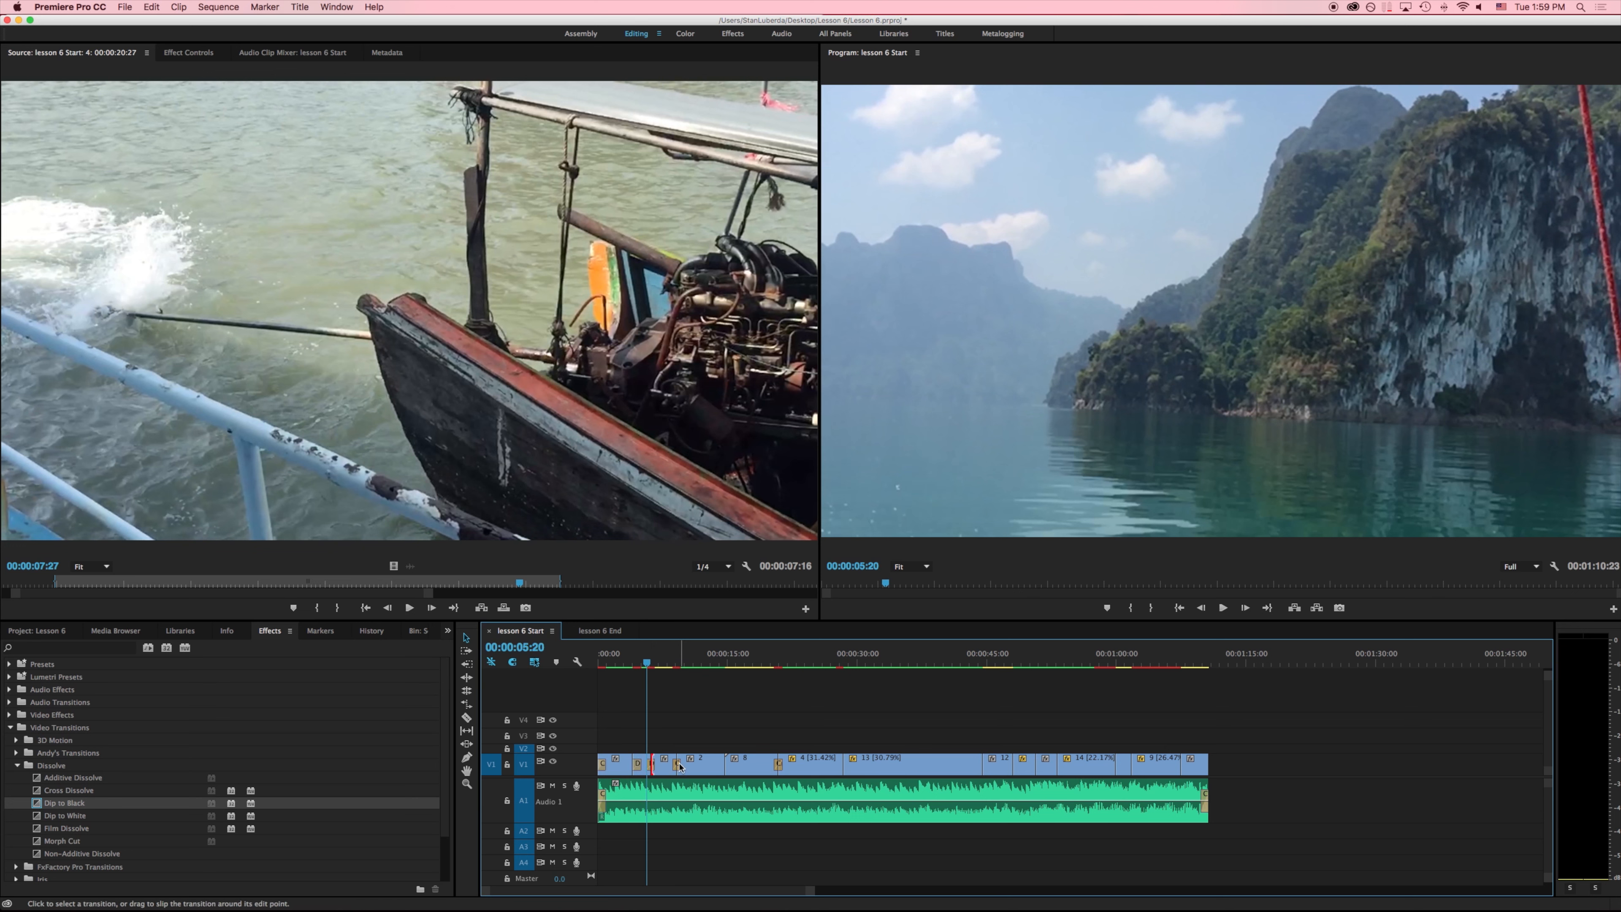
key("Delete")
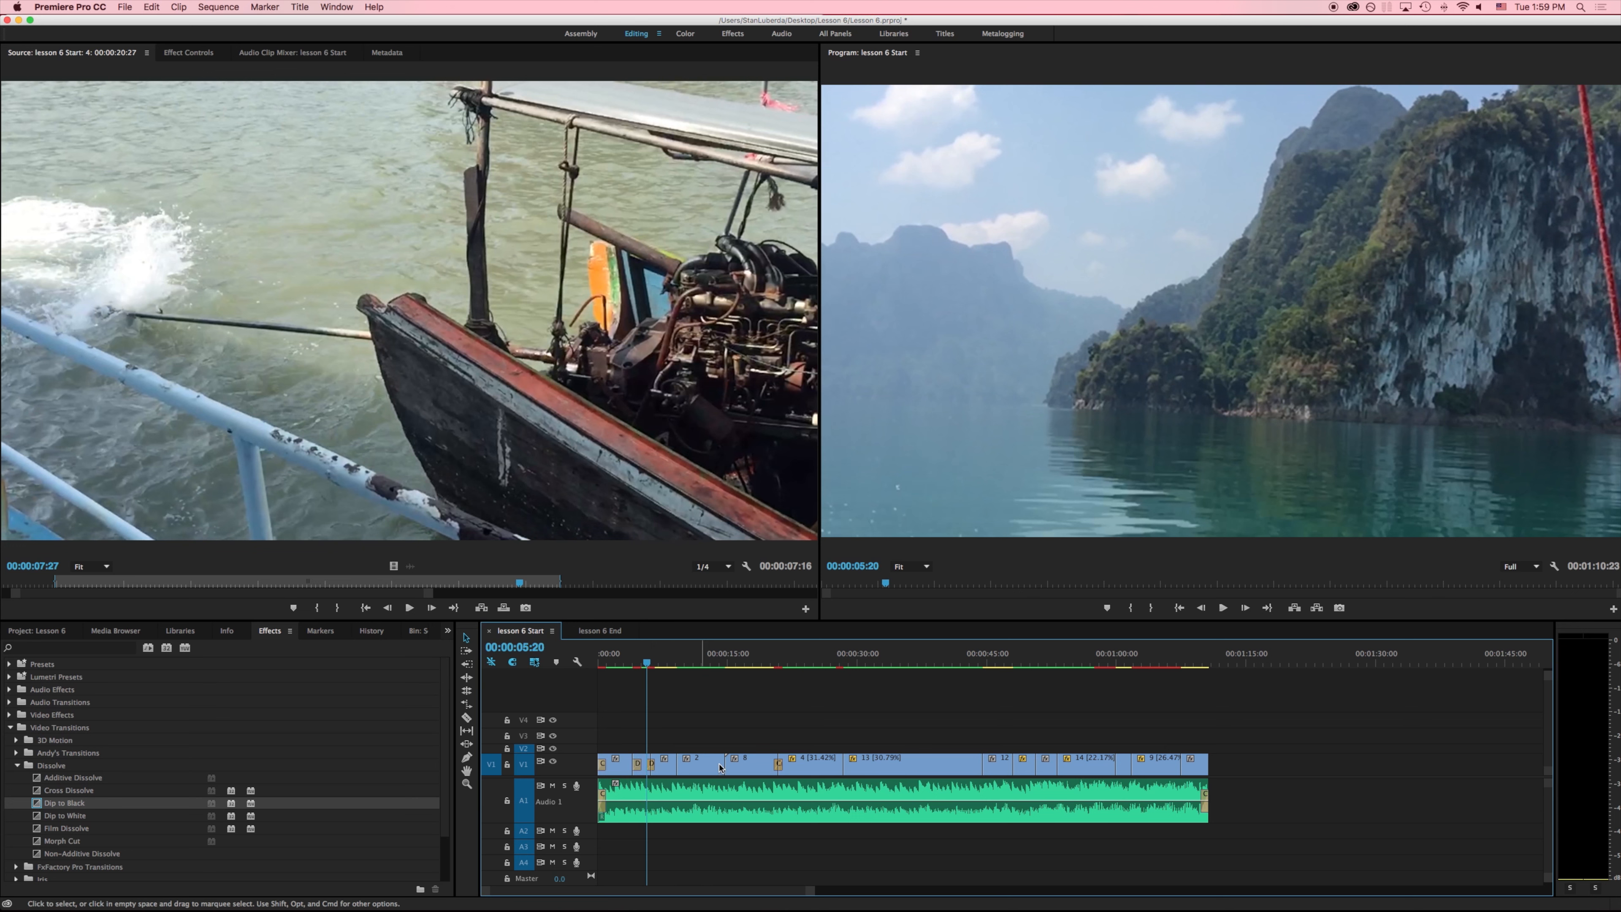
left_click(779, 765)
key("Delete")
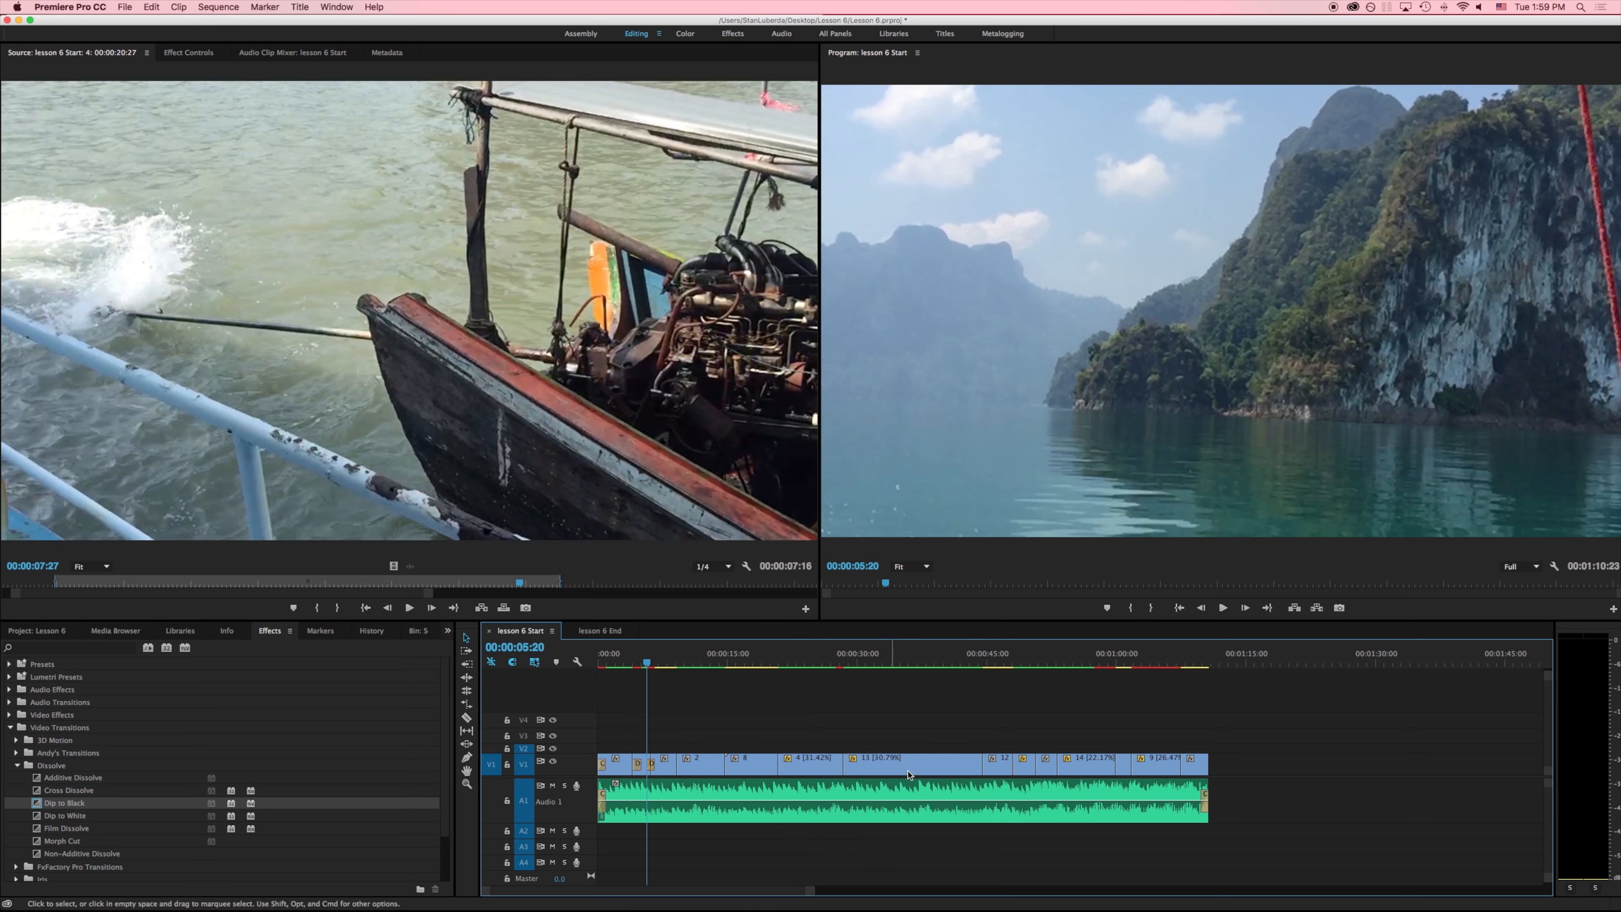
- Apply the default transition to the cuts before clip 2, between clips 2 and 8, and between clips 8 and 4
right_click(680, 766)
key("Escape")
right_click(681, 767)
left_click(709, 848)
right_click(726, 766)
left_click(756, 848)
right_click(779, 766)
left_click(810, 848)
- Play the sequence from 00:00:04:01 to review the Dip to Black transitions and move the playhead to 00:00:13:19
left_click(634, 665)
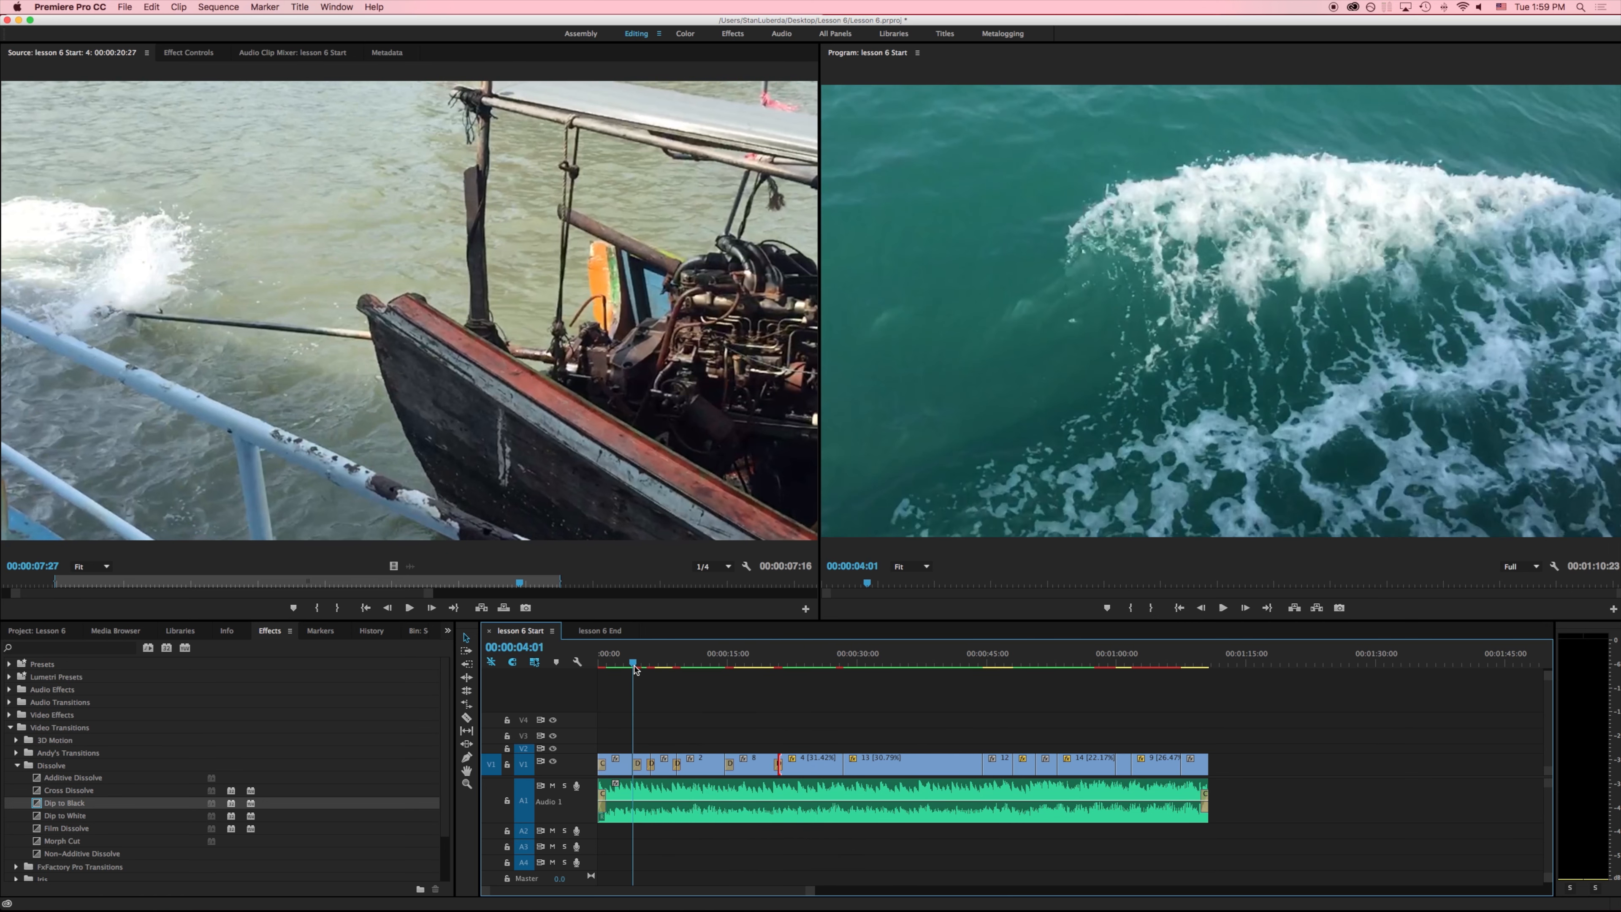
key("space")
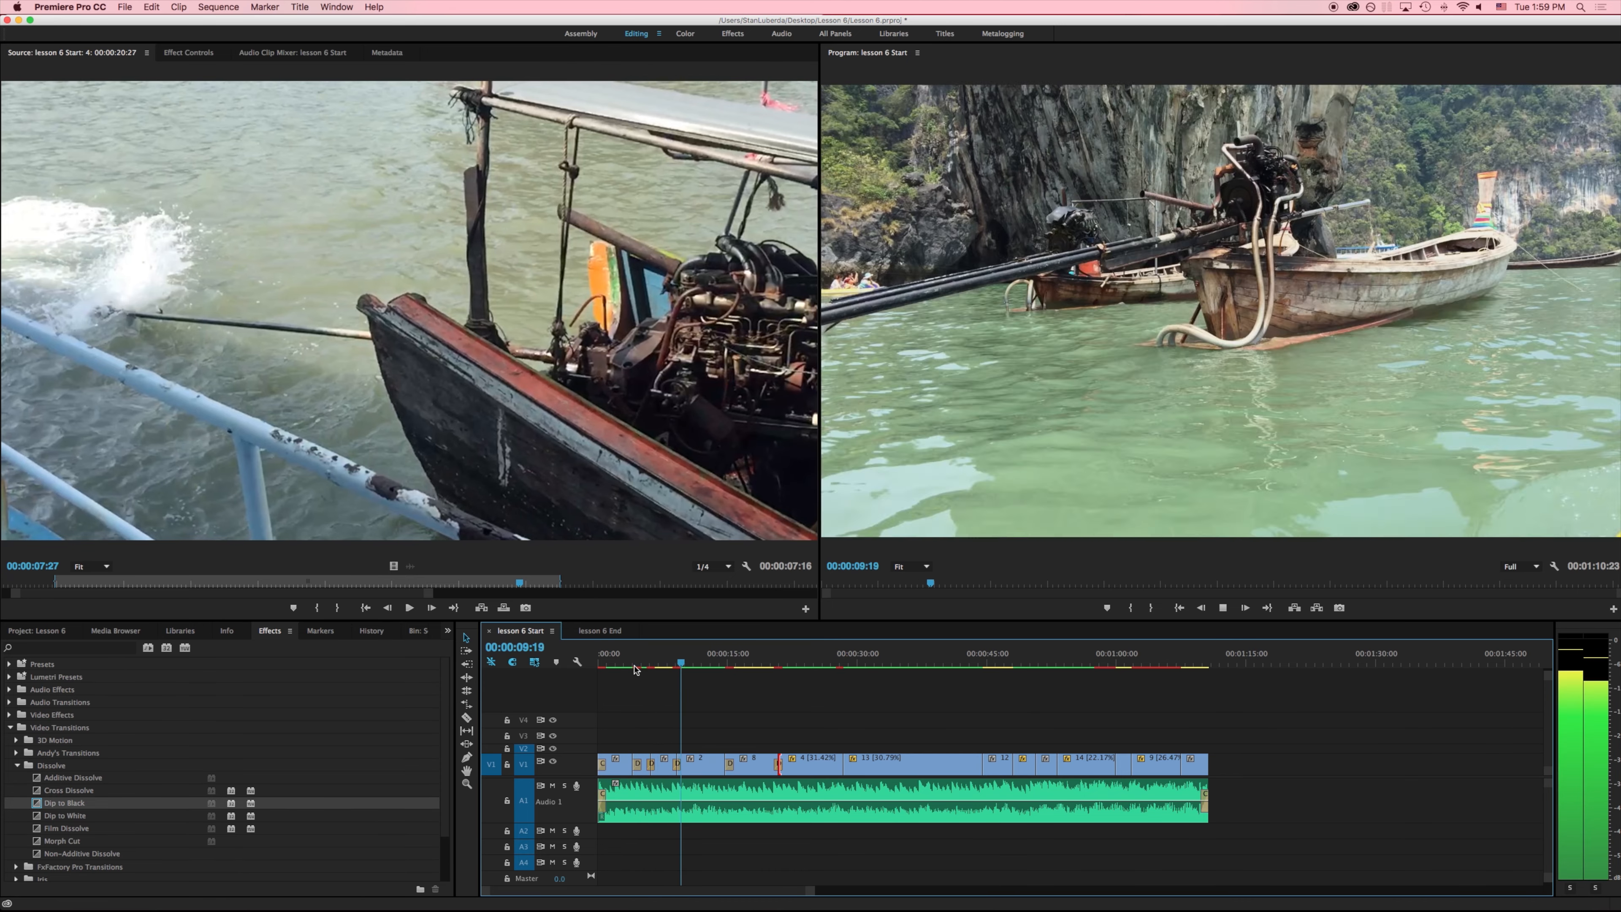
key("space")
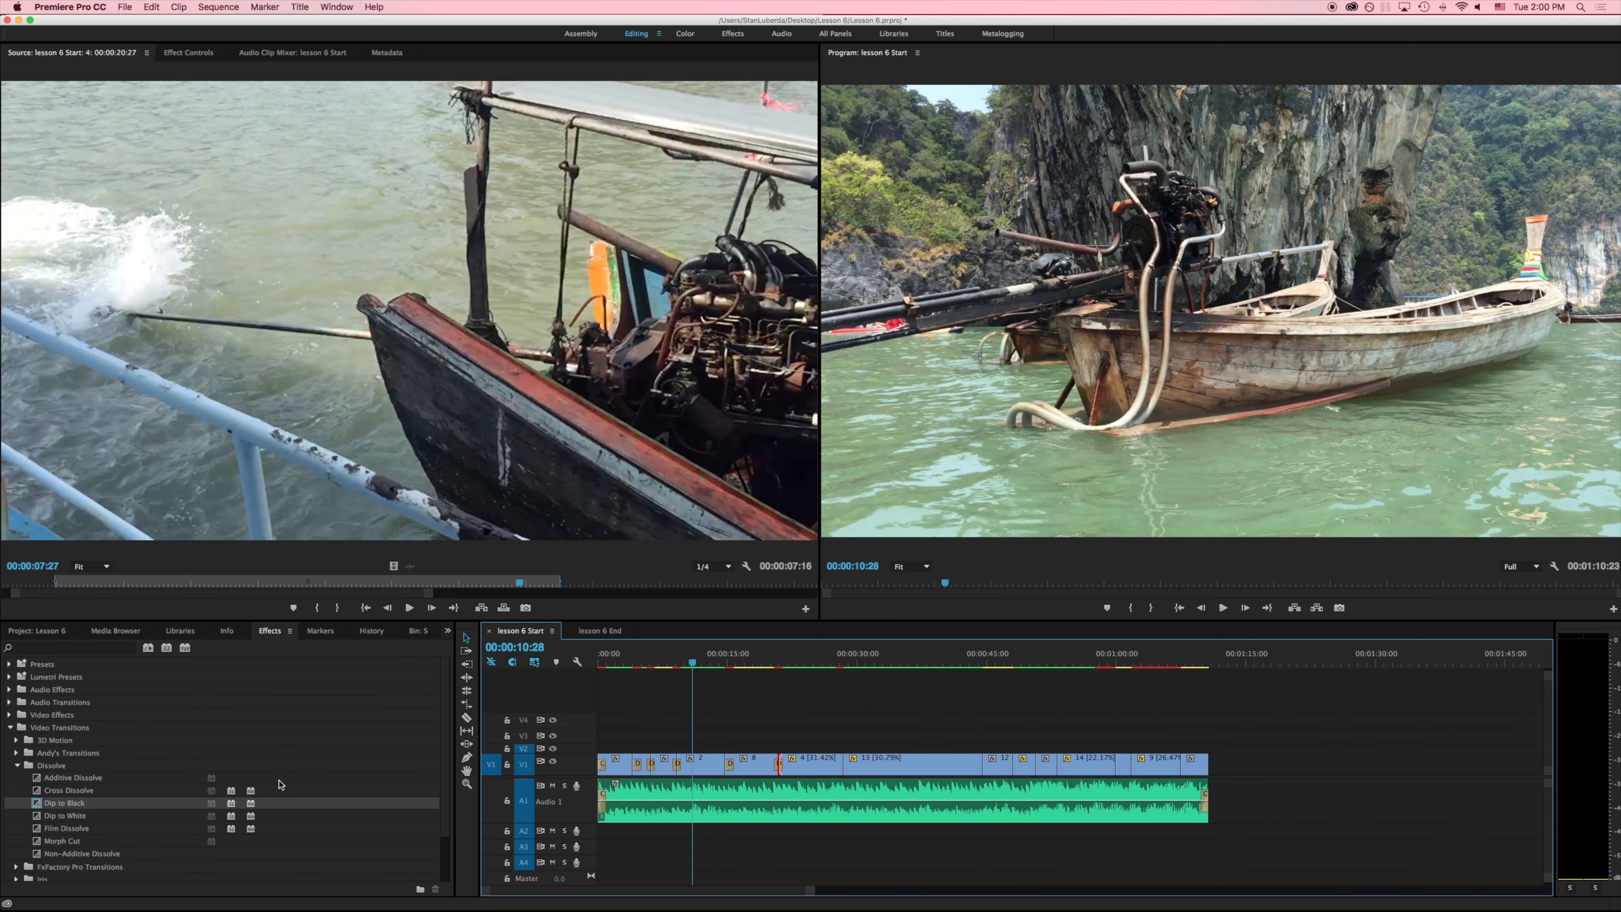
left_click(716, 658)
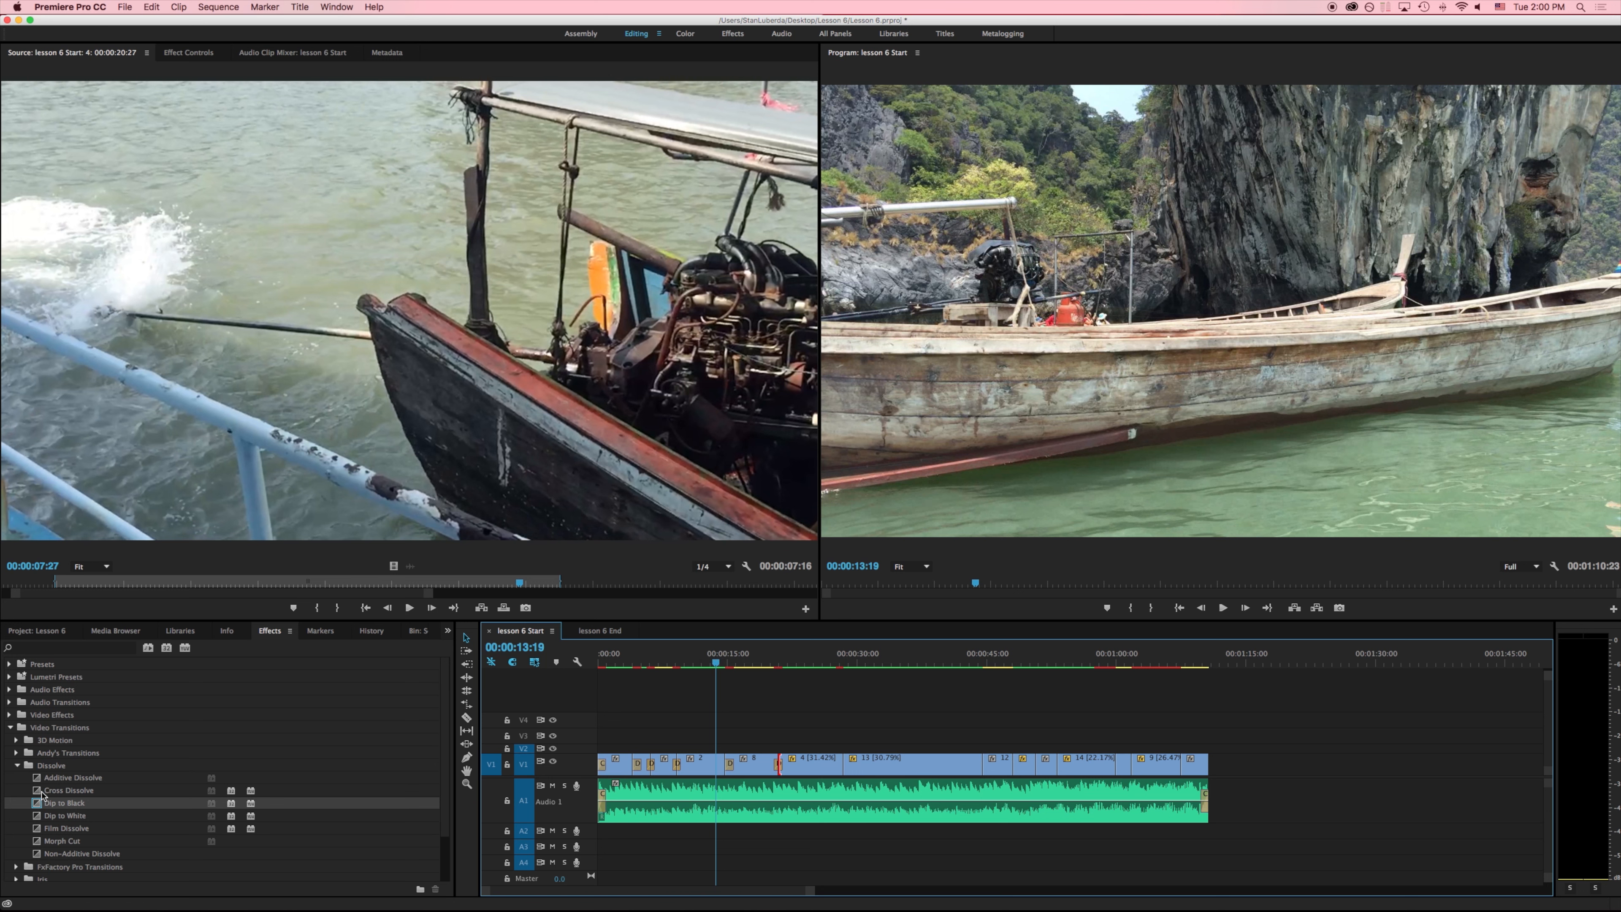
- Set Cross Dissolve as the default transition and move the playhead to 00:00:15:20 on the cut between clips 2 and 8
left_click(41, 793)
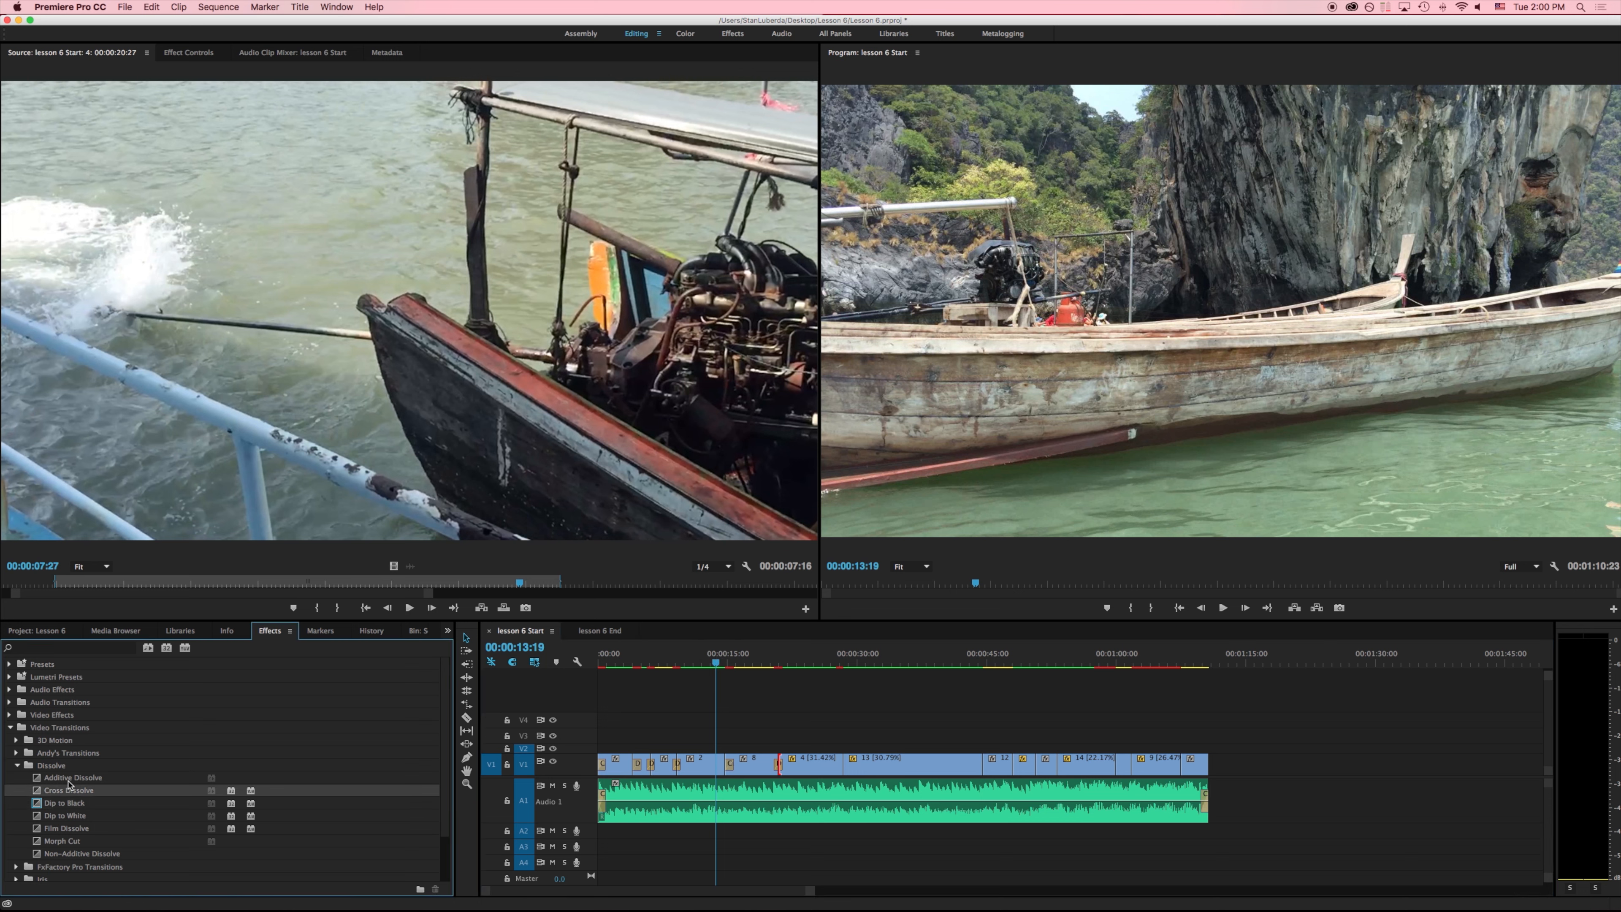
right_click(68, 785)
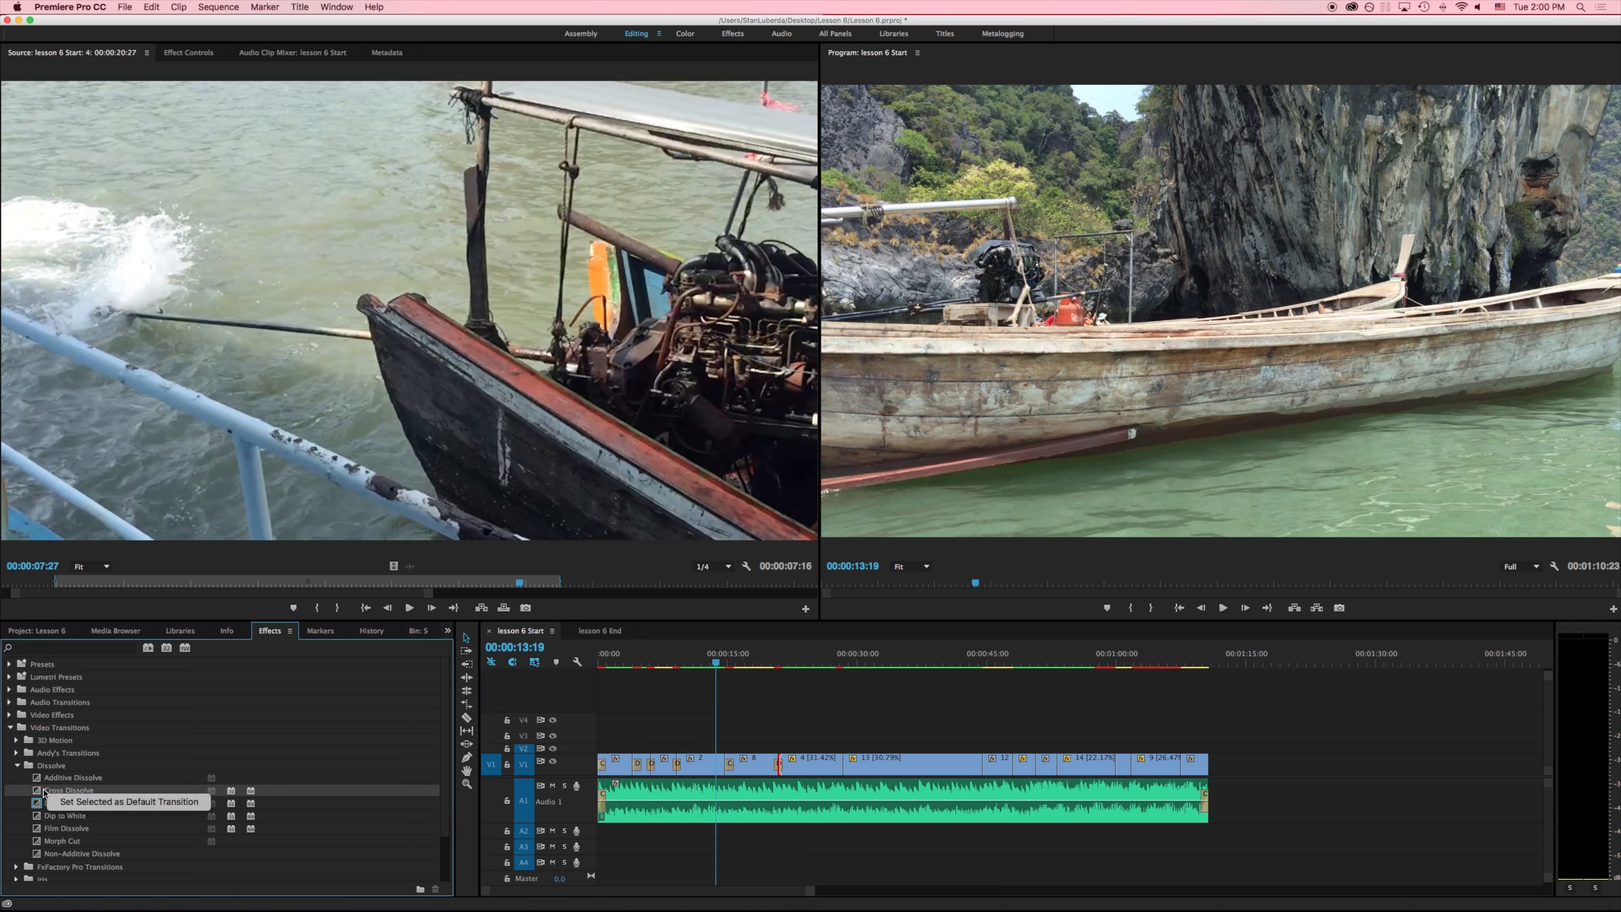
left_click(77, 805)
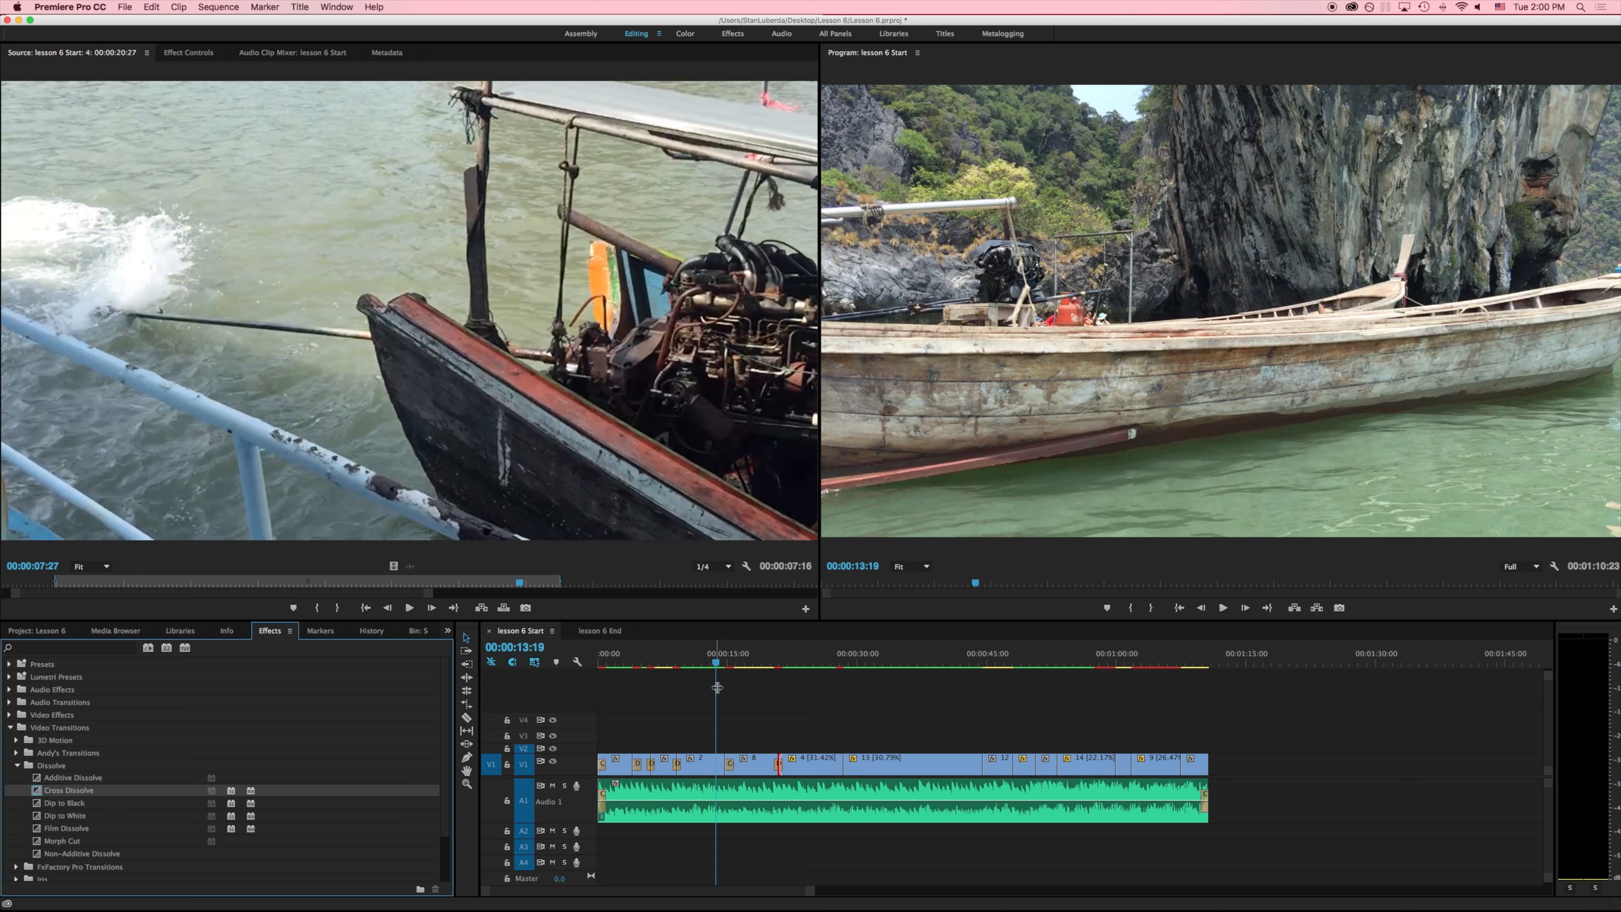
left_click(718, 663)
left_click_drag(719, 663, 731, 661)
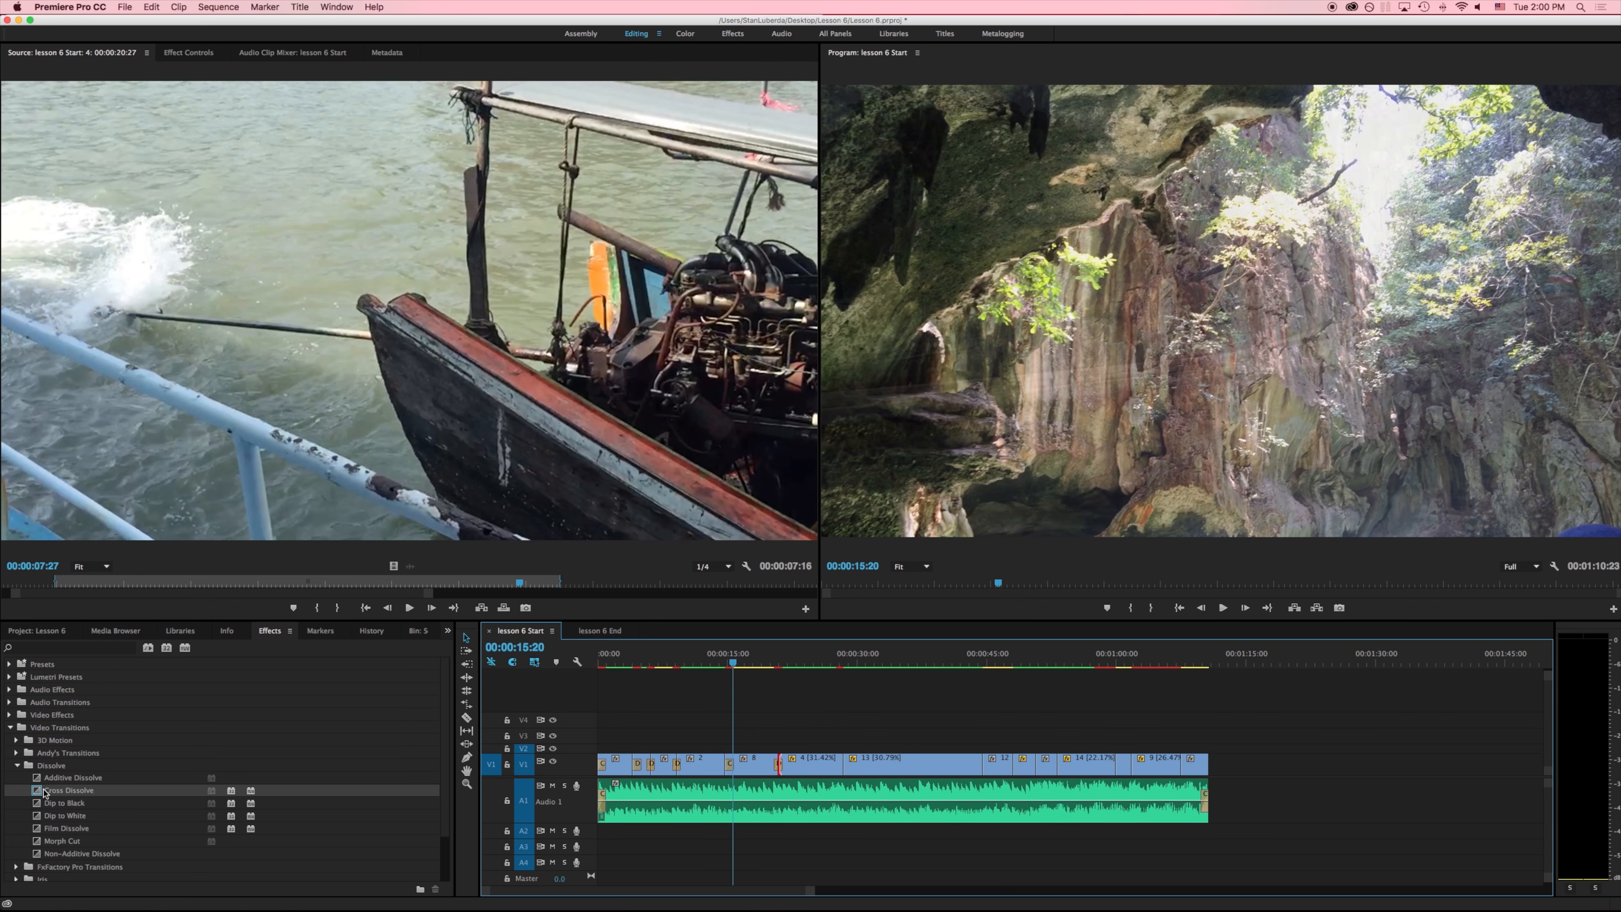
- Replace the transition between clips 8 and 4 with the 3D Motion transition Cube Spin and preview it
left_click(17, 765)
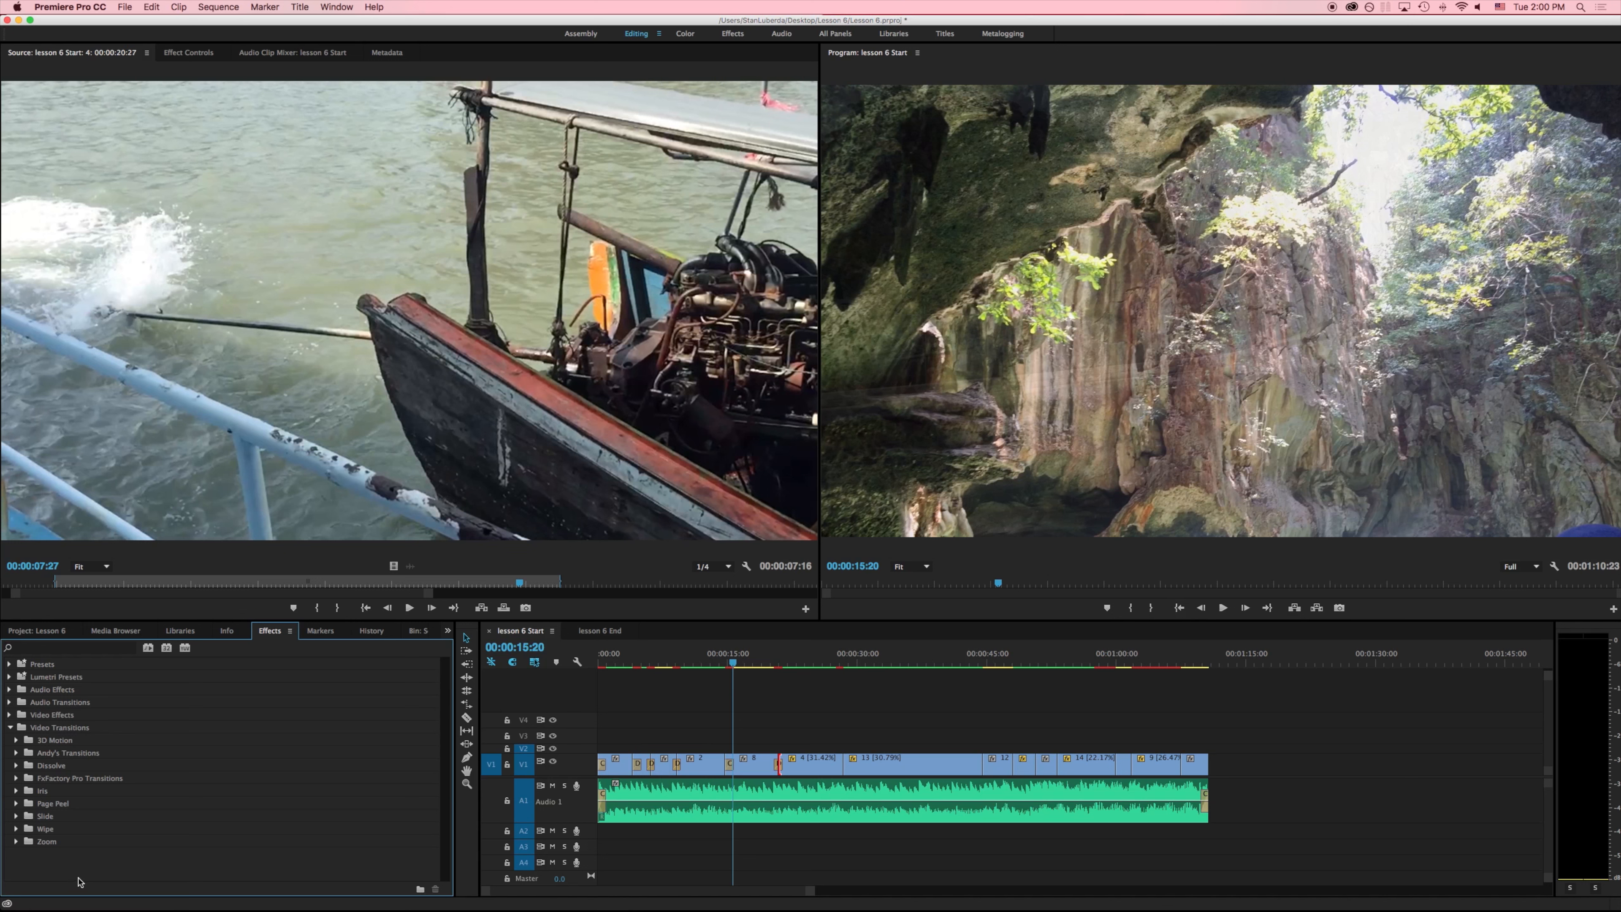
left_click(15, 741)
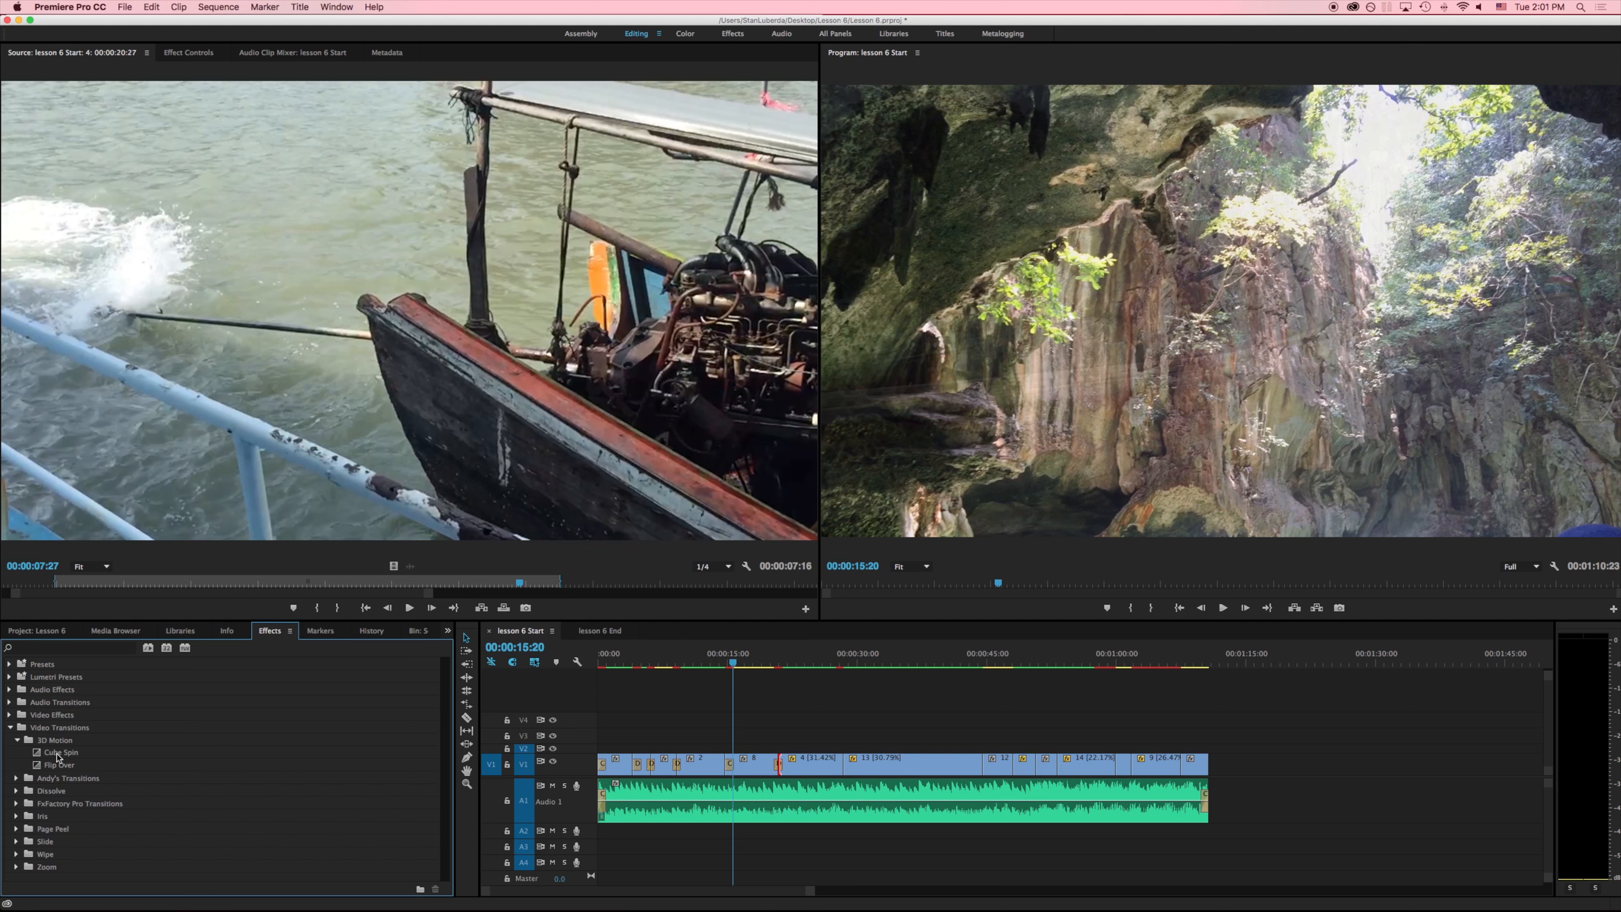
left_click_drag(46, 754, 778, 771)
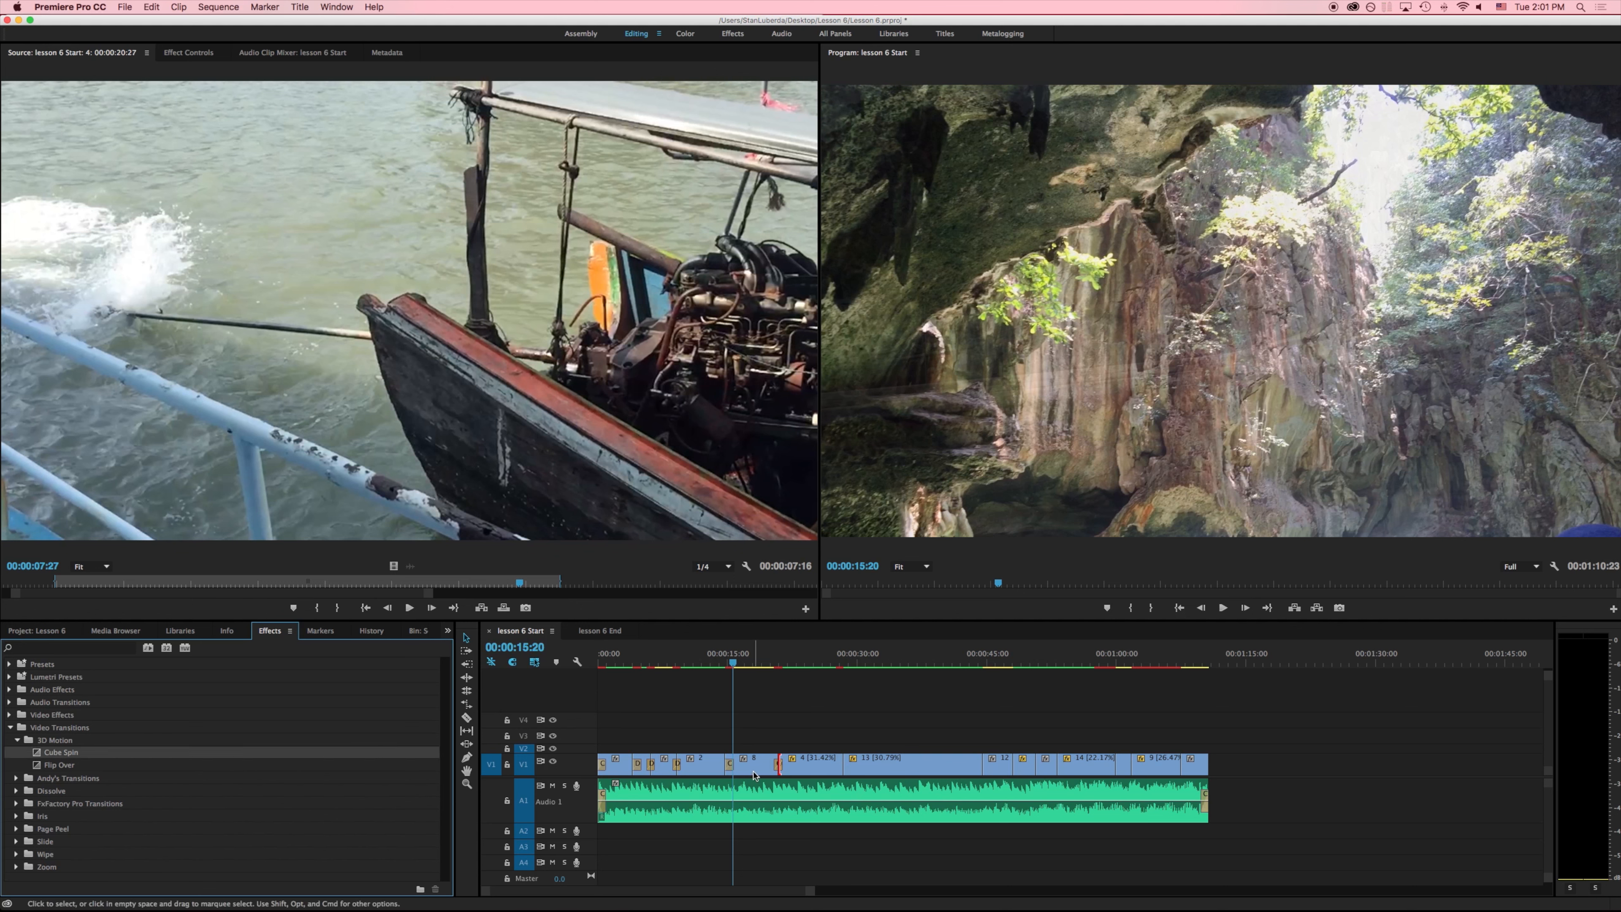
left_click(772, 663)
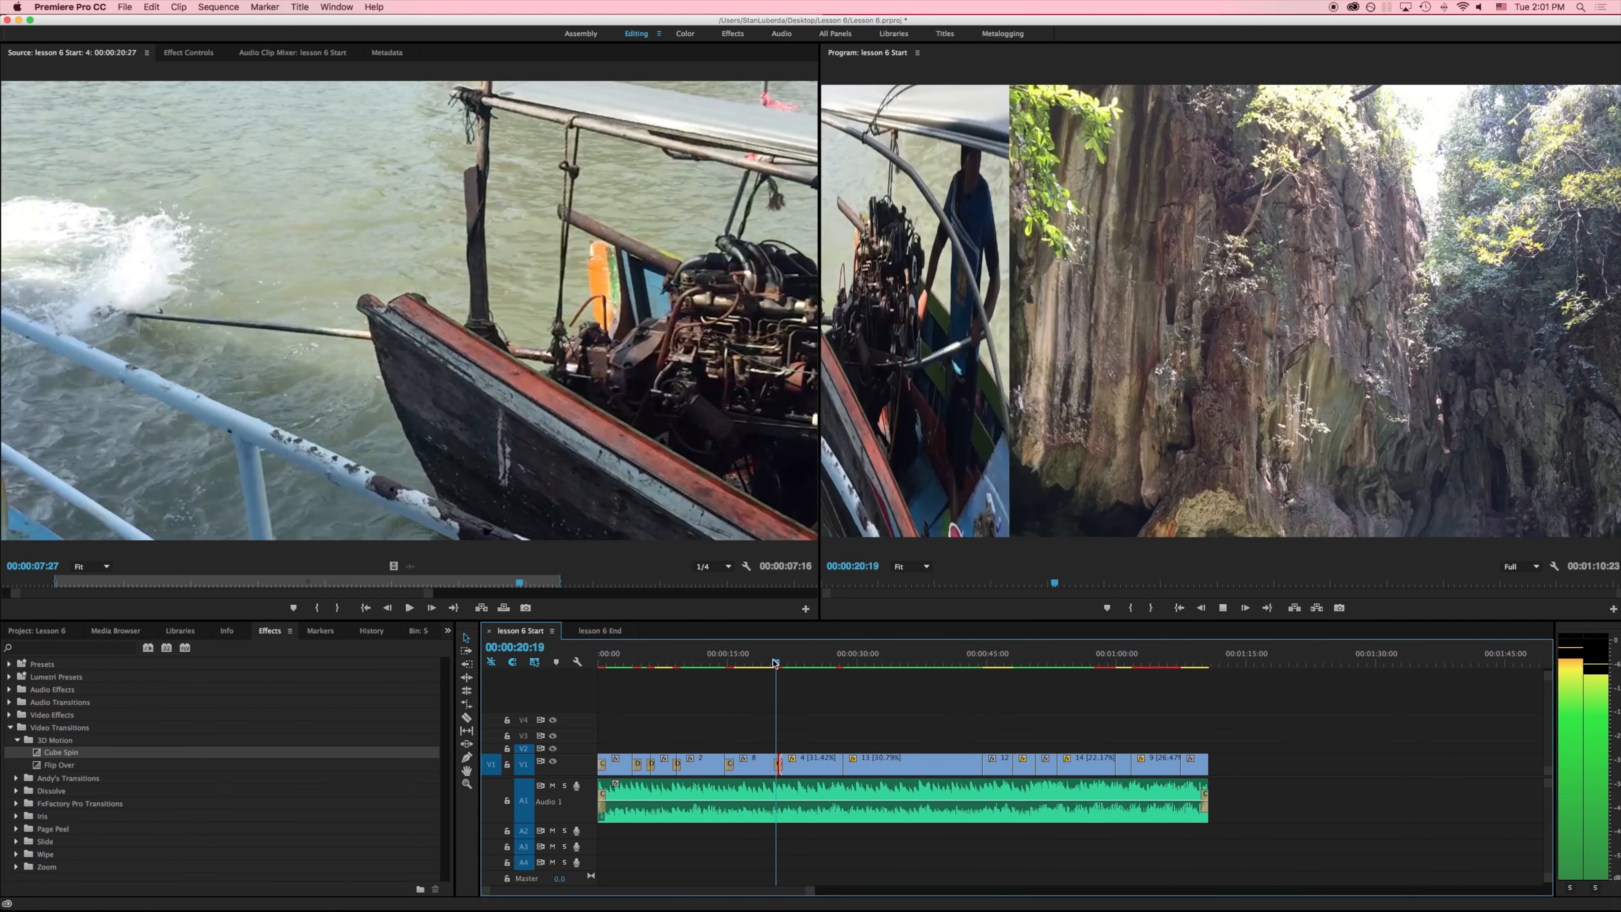
key("space")
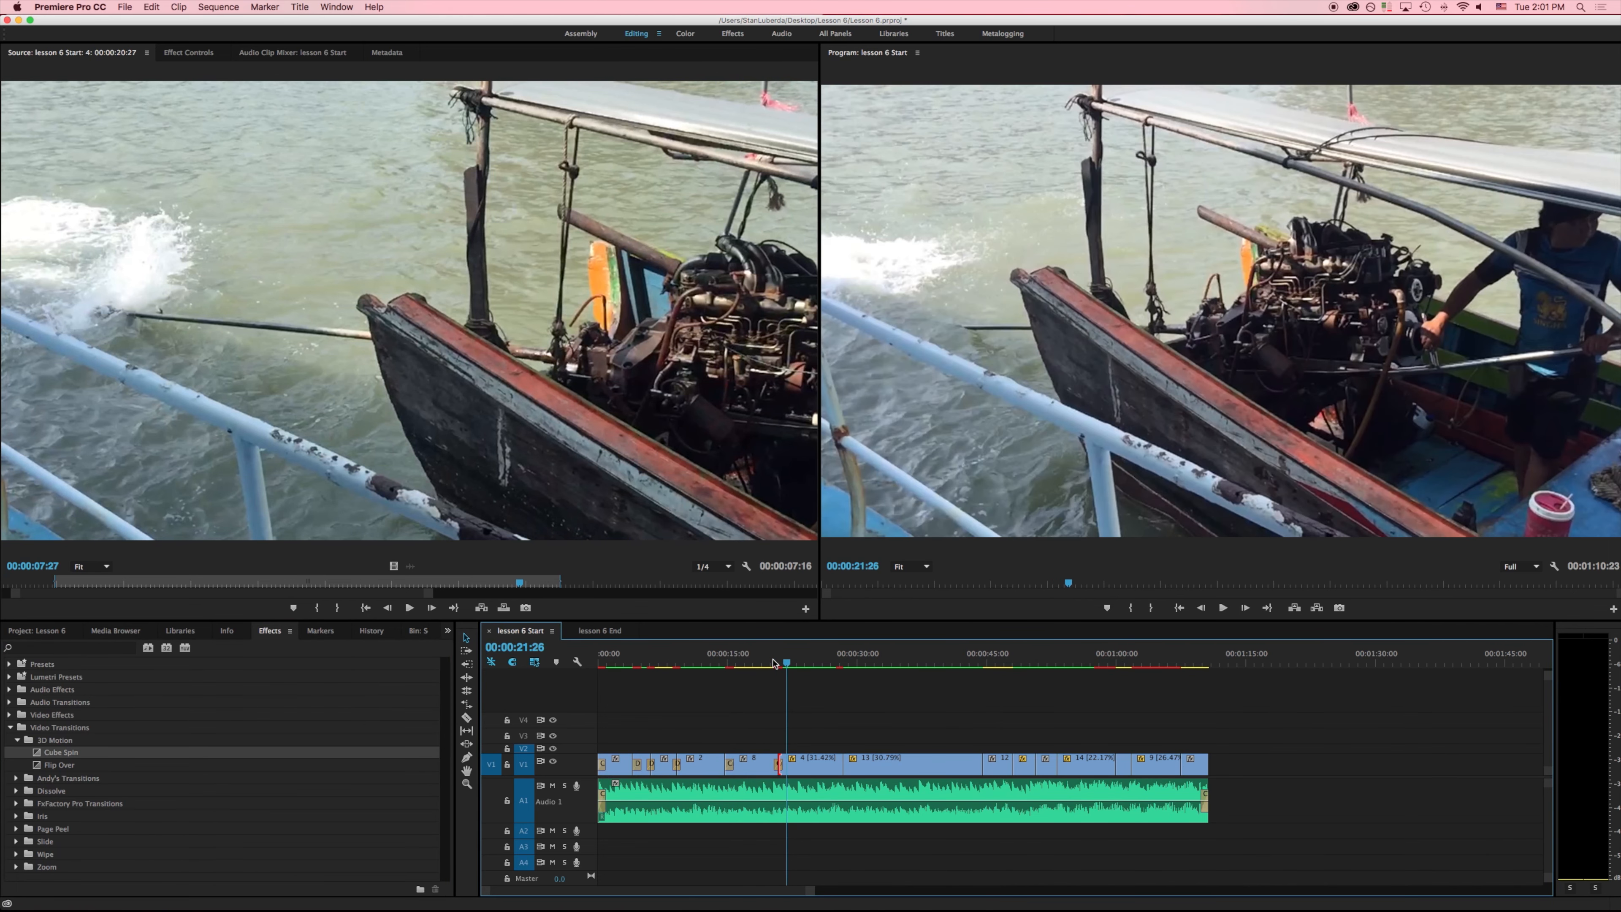
- Play back the transition between clips 8 and 4 from 00:00:19:15
left_click(768, 661)
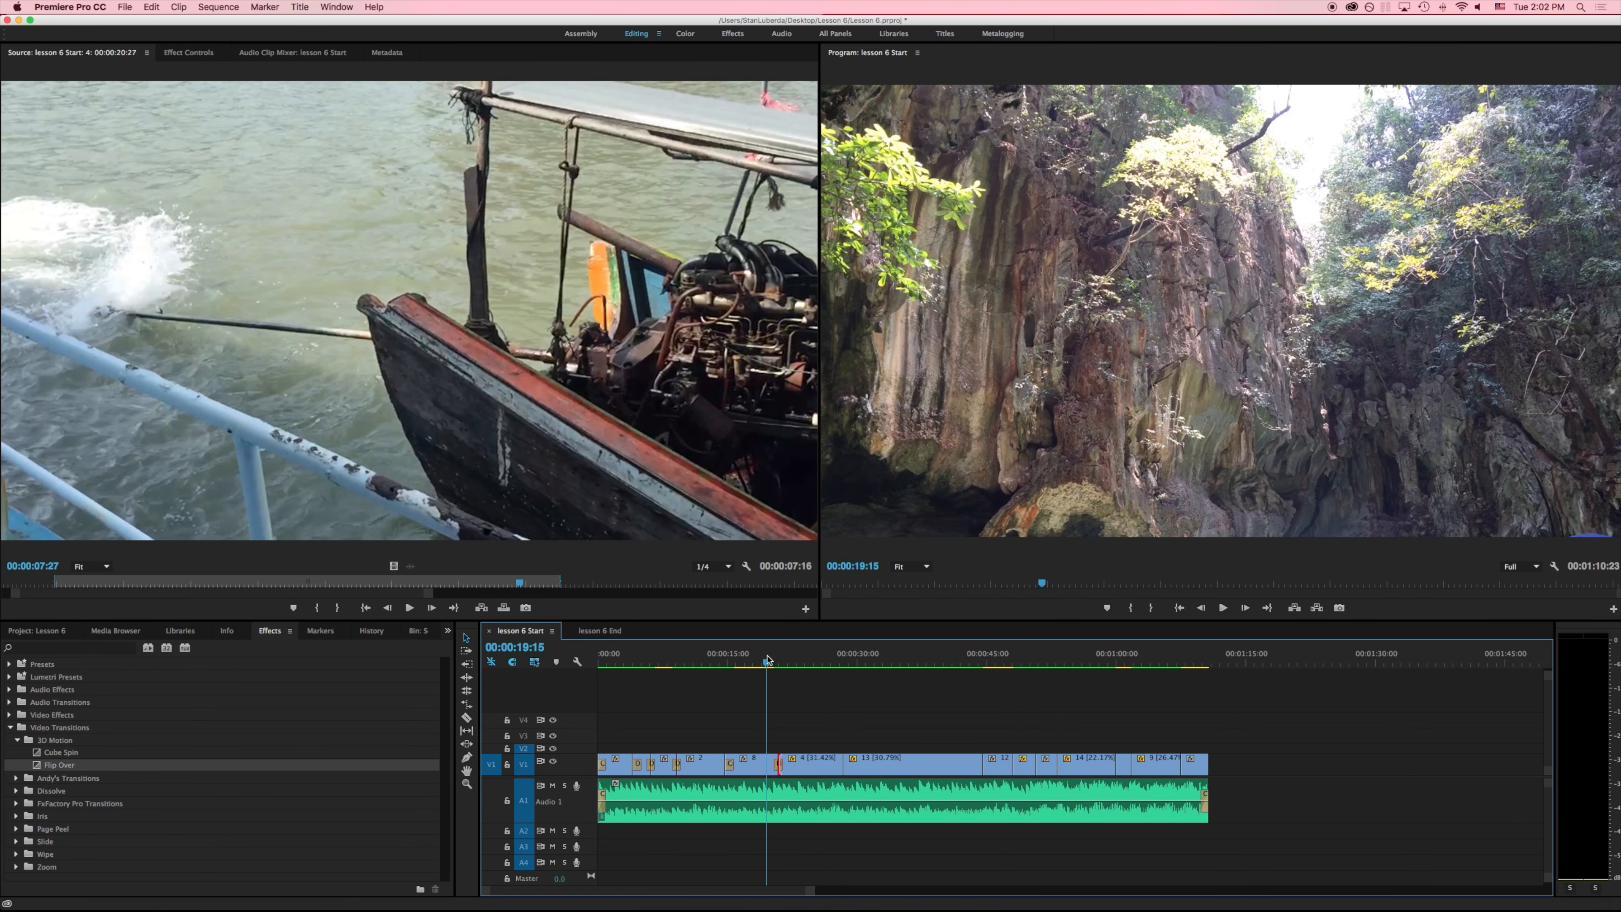
key("space")
key("space")
- Replace the transition between clips 8 and 4 with Page Peel and render it for playback from 00:00:19:15
left_click(17, 829)
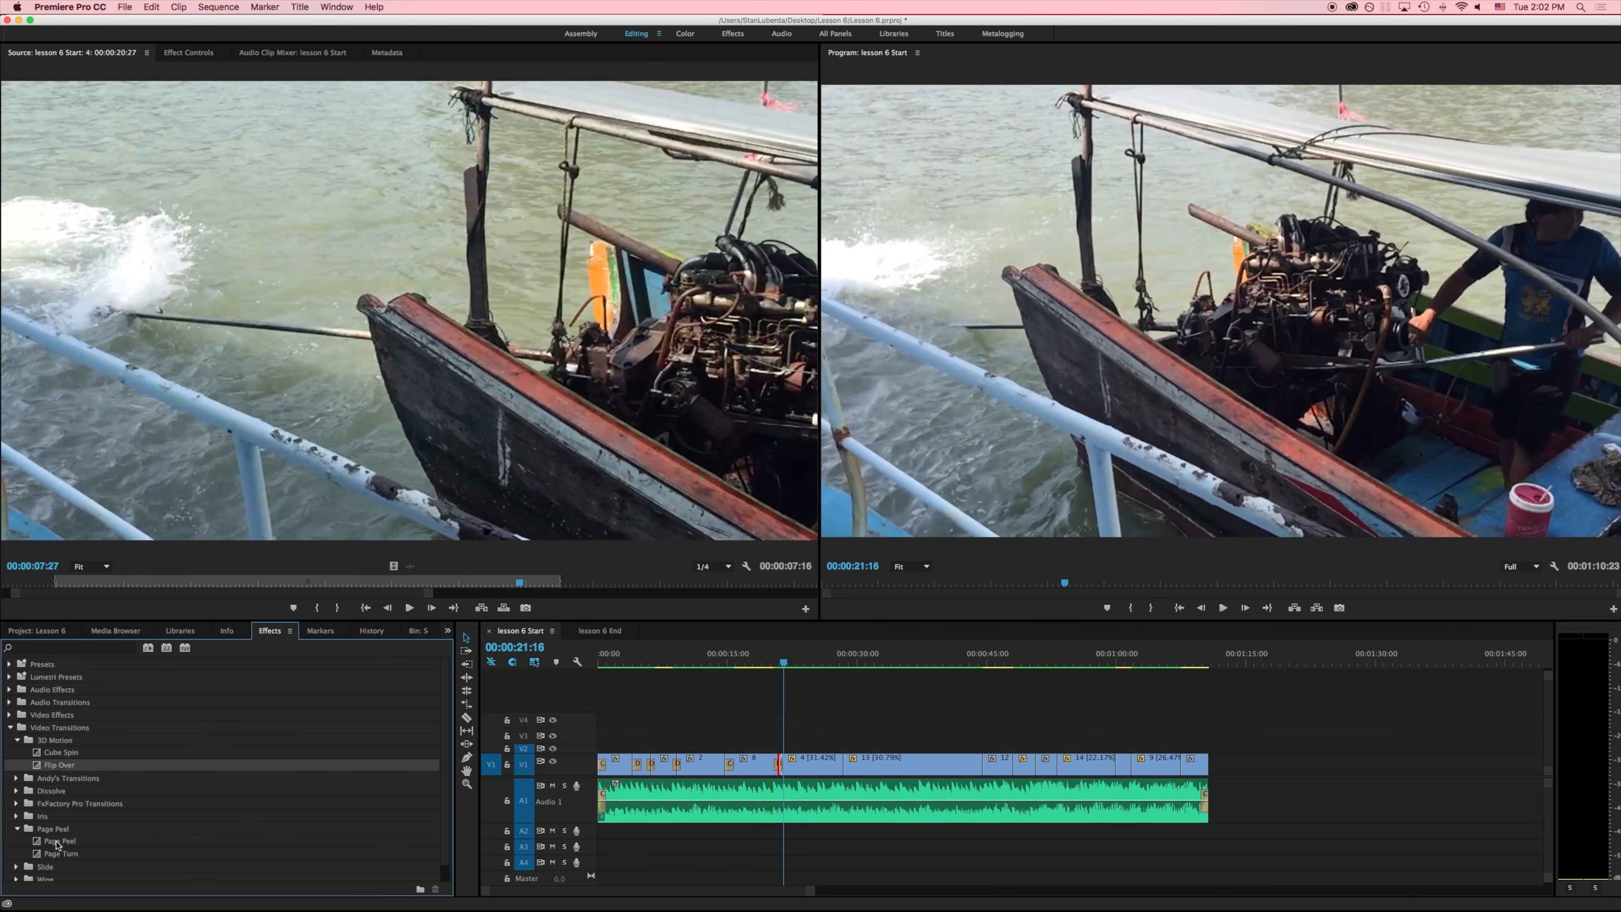
left_click_drag(54, 842, 778, 764)
left_click(772, 663)
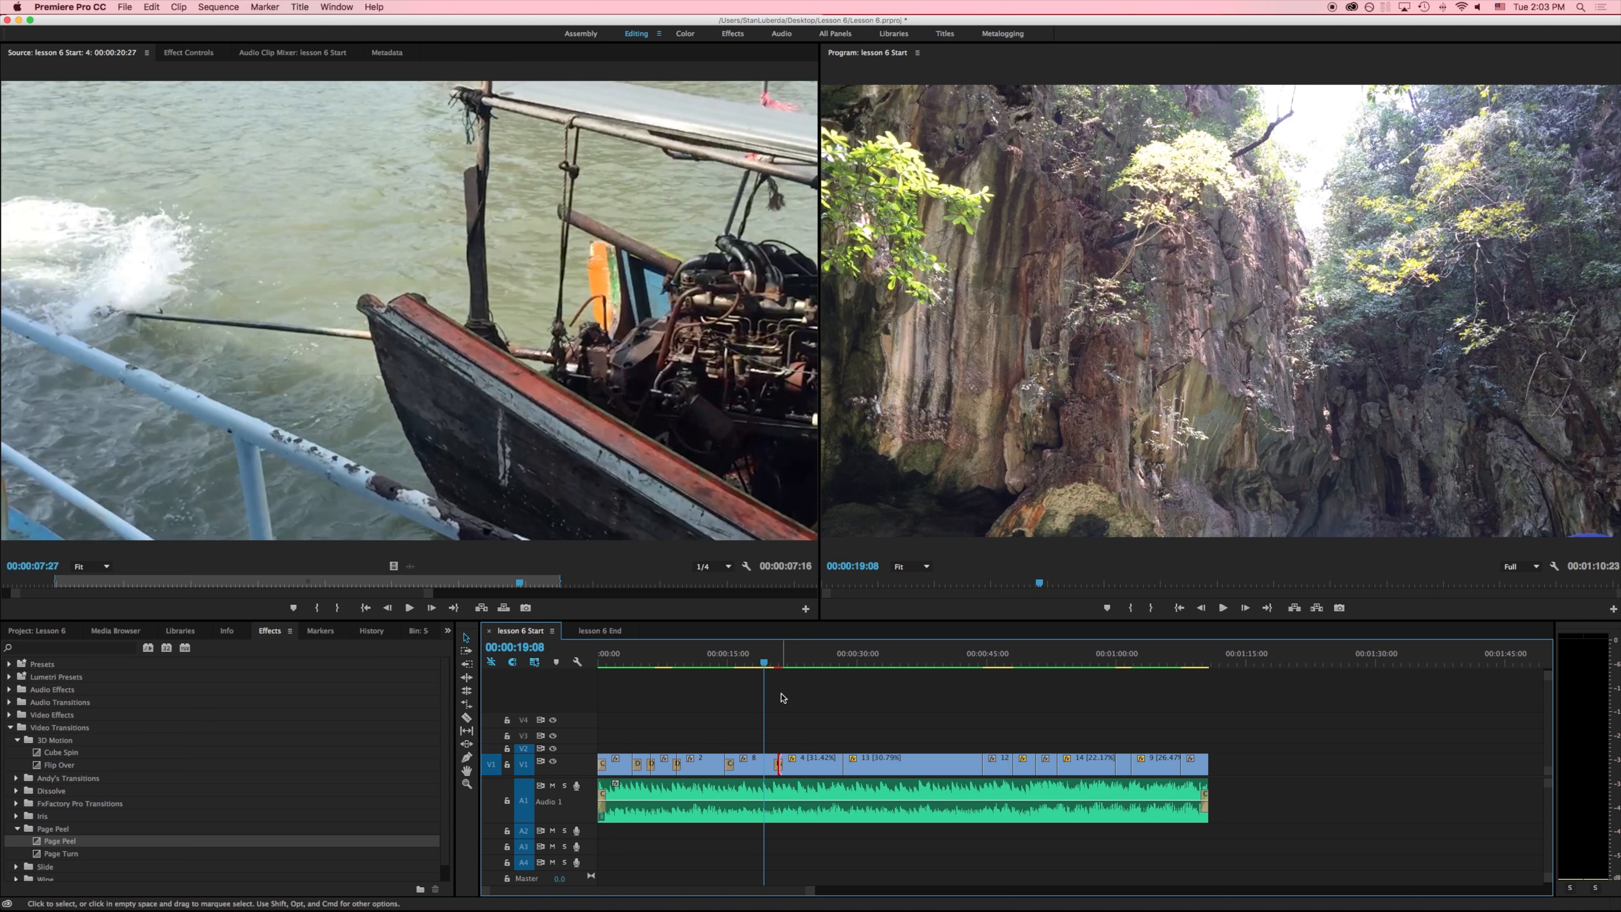
key("Return")
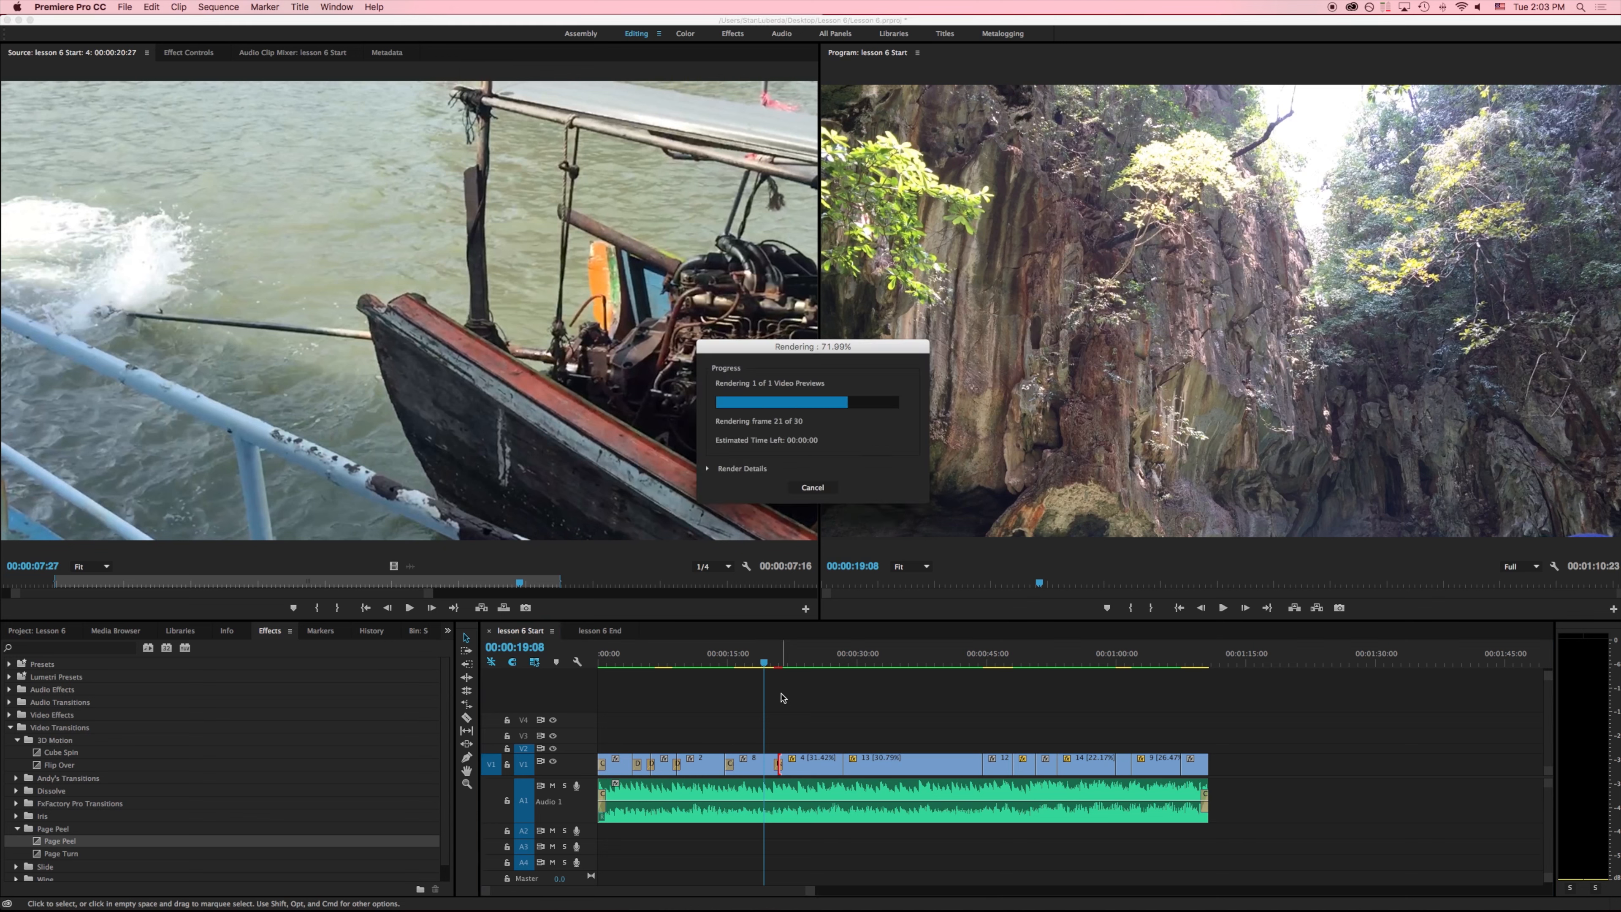
left_click(767, 662)
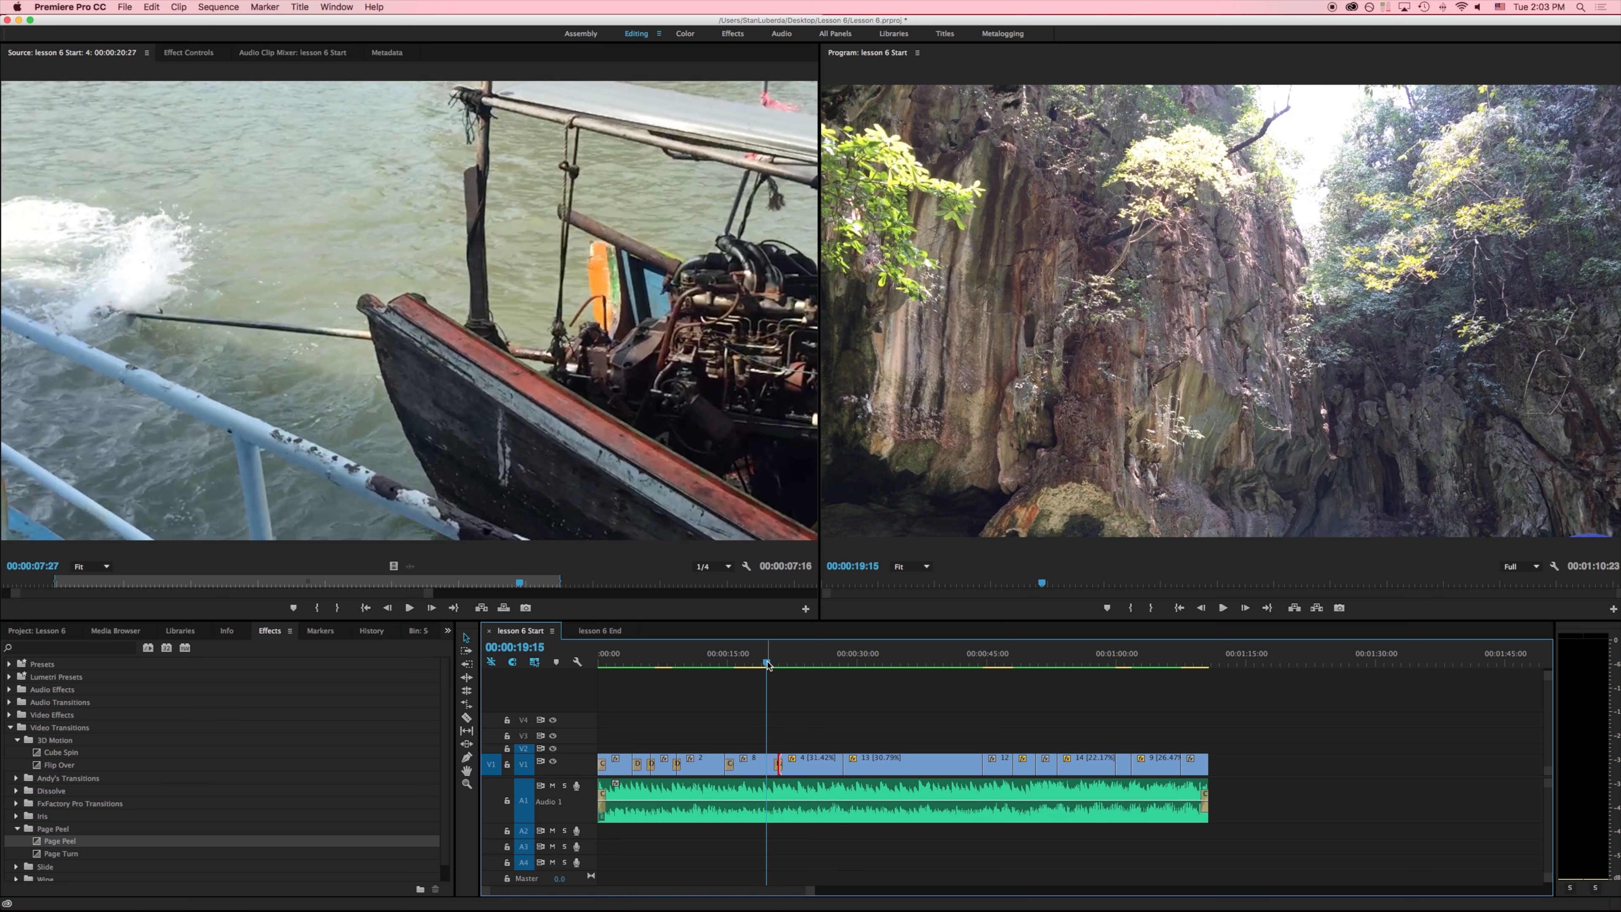
- Play back the Page Peel transition between clips 8 and 4 and return the playhead to 00:00:19:08
key("space")
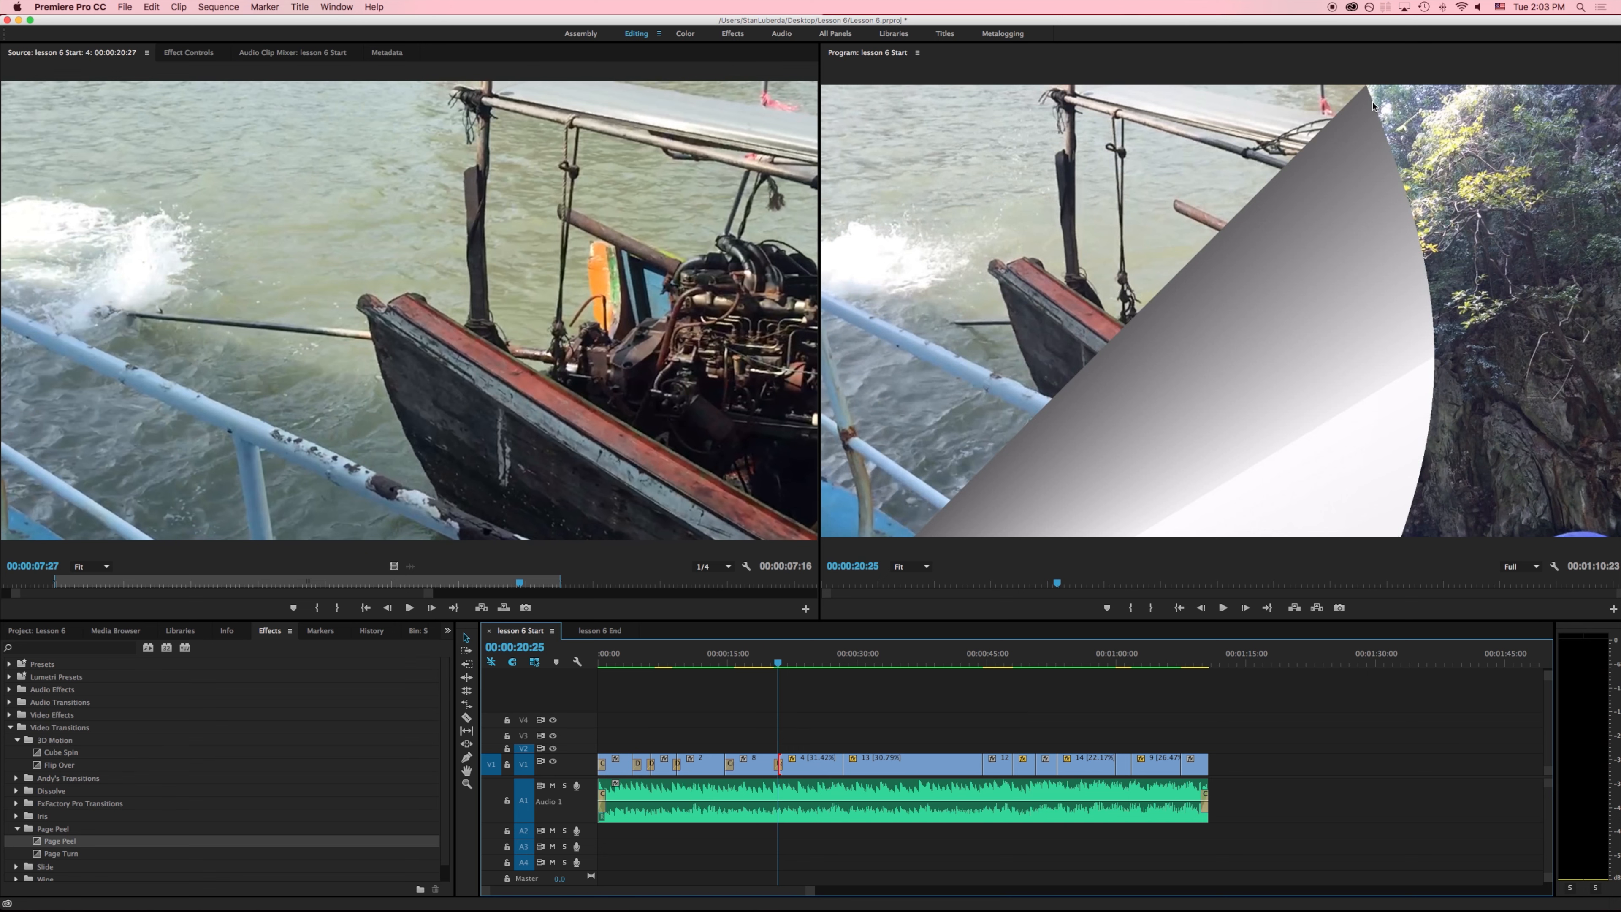
left_click(778, 665)
key("space")
left_click_drag(779, 662, 764, 661)
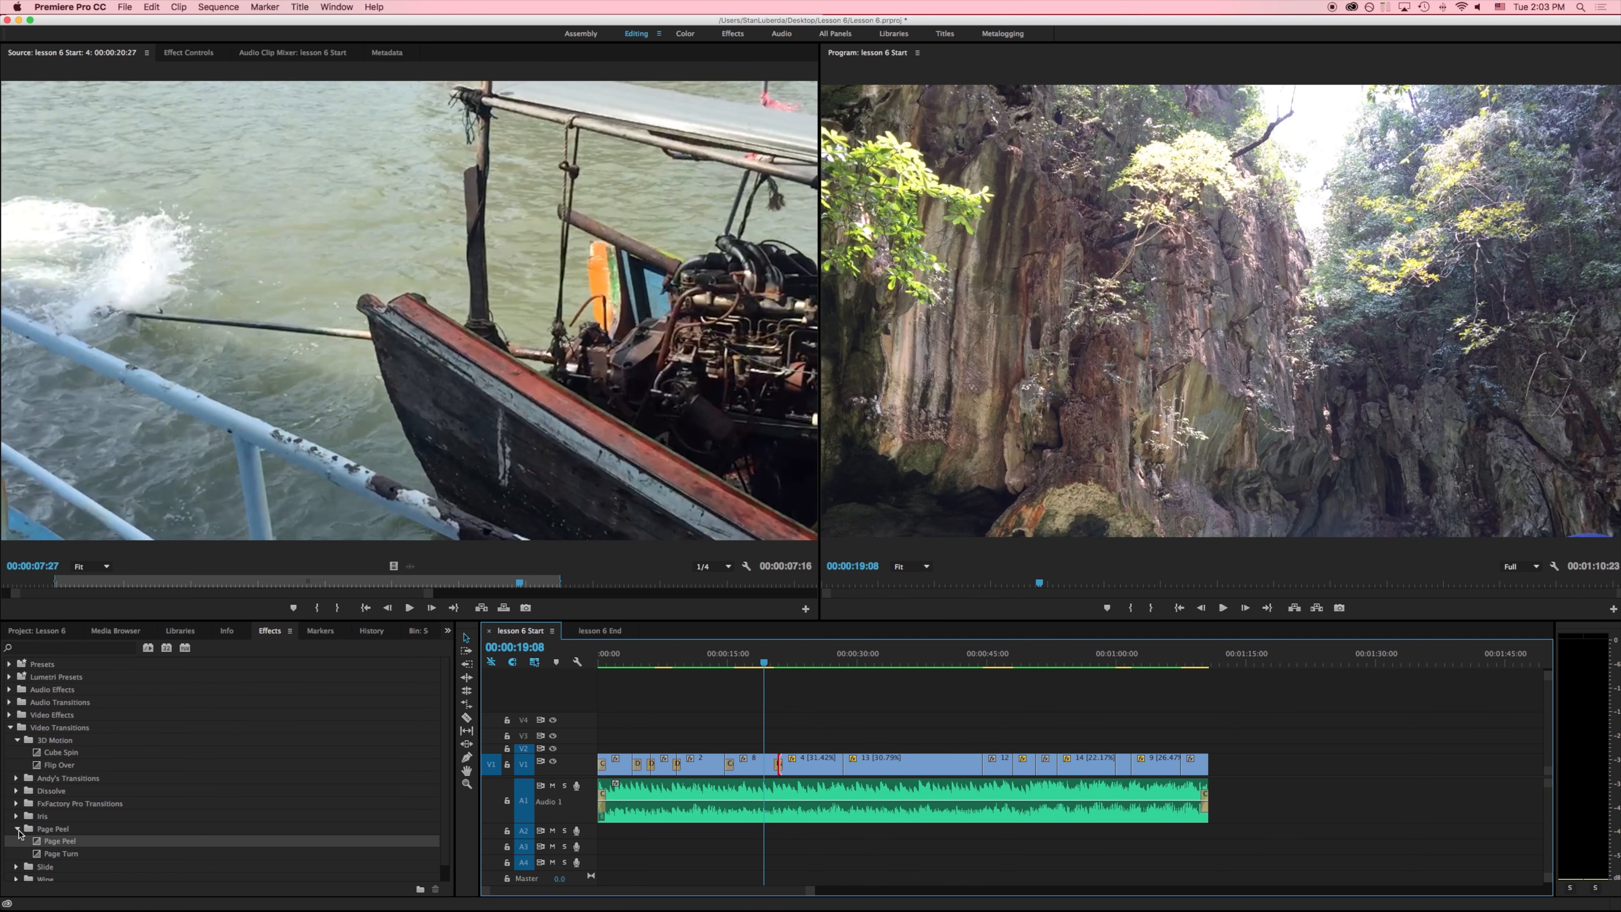
- Apply the Slide group's Push transition to the cut between clips 4 and 13 and play it back
left_click(17, 828)
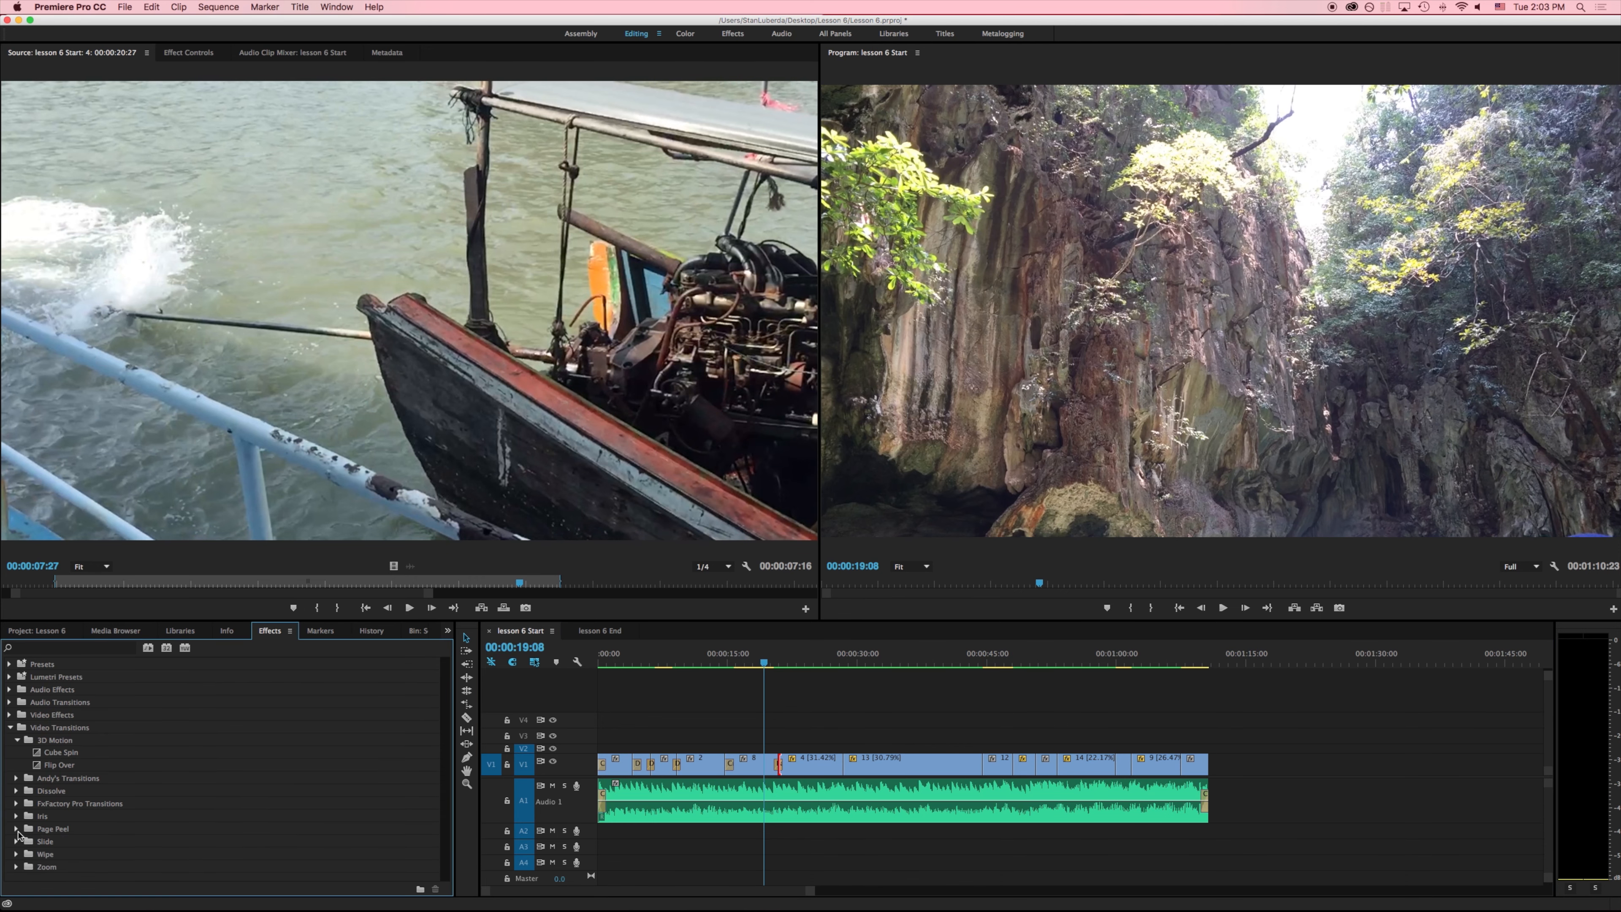
left_click(17, 741)
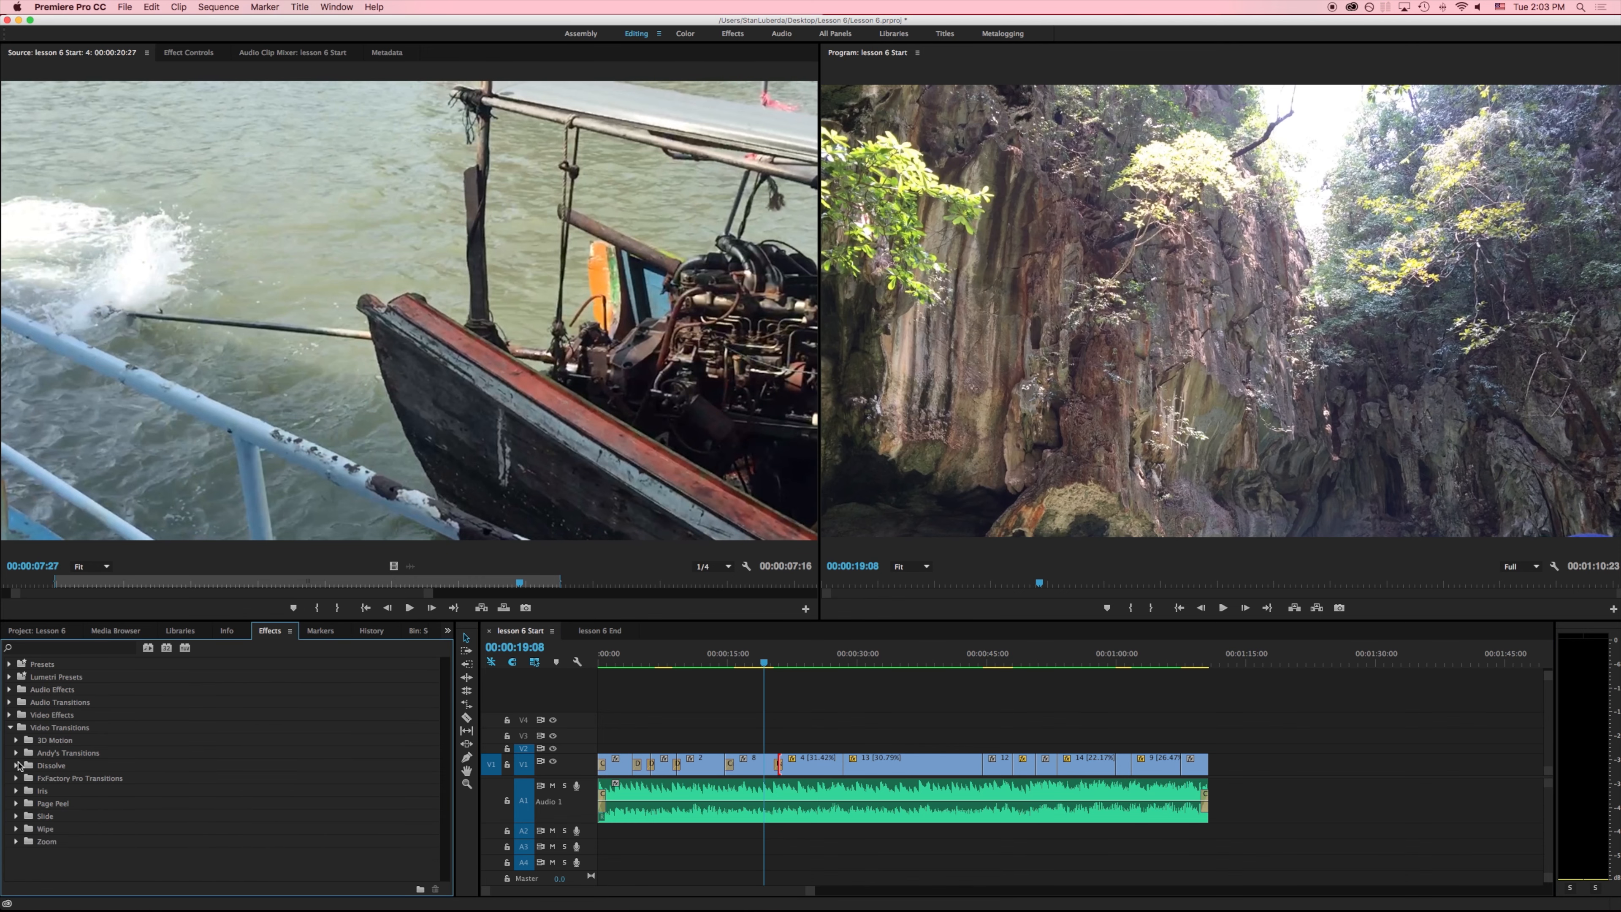
left_click(17, 765)
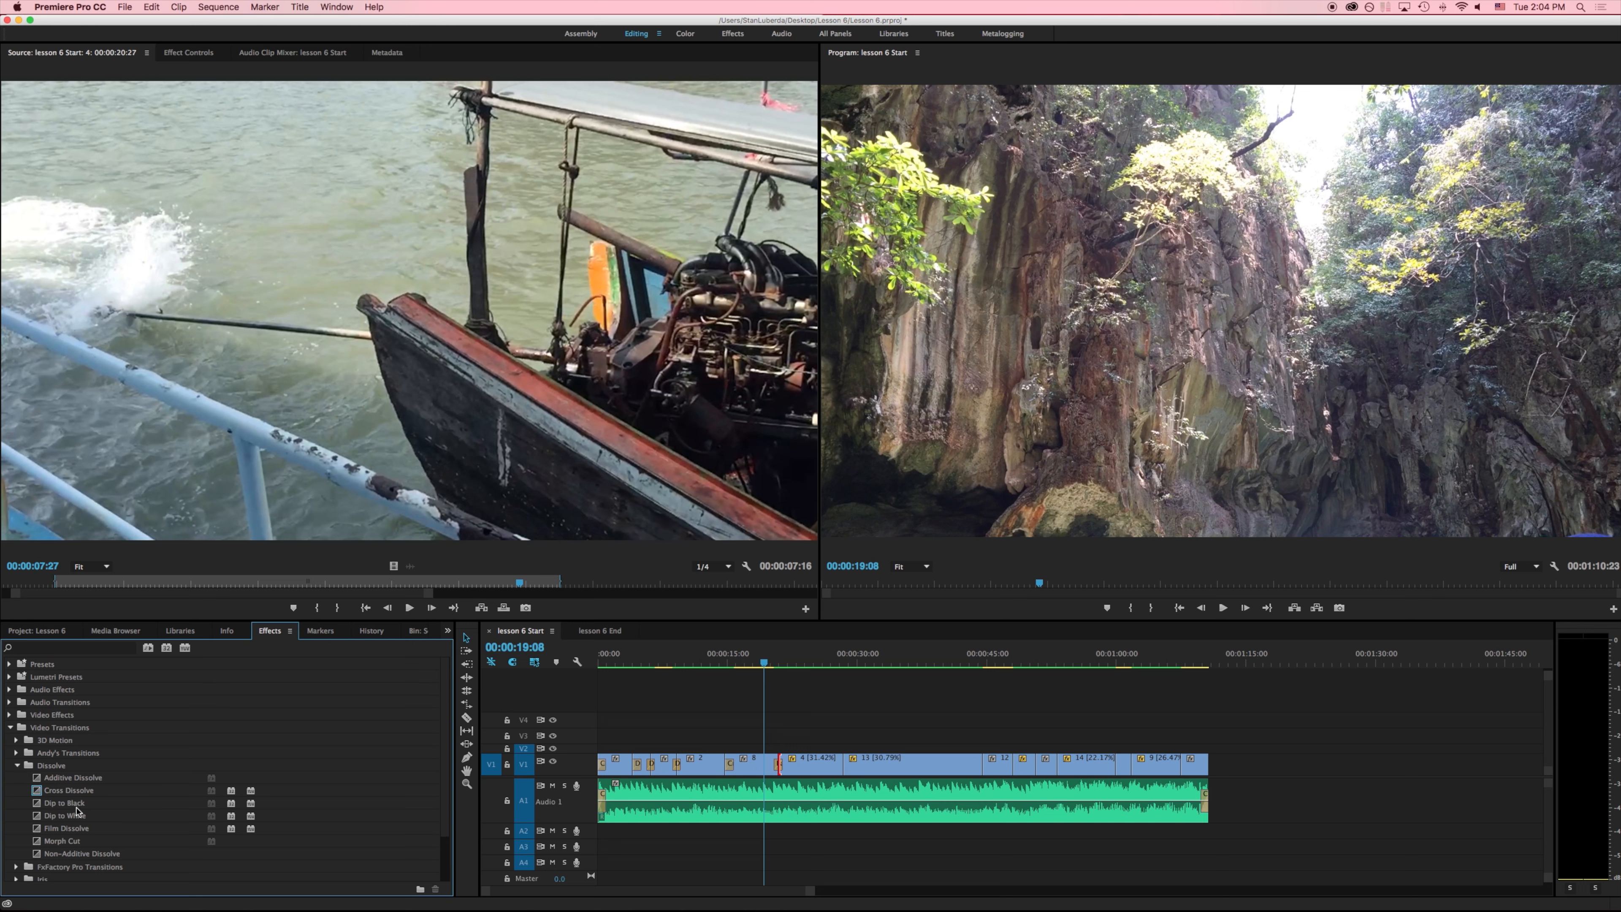
scroll(76, 811, "down", 3)
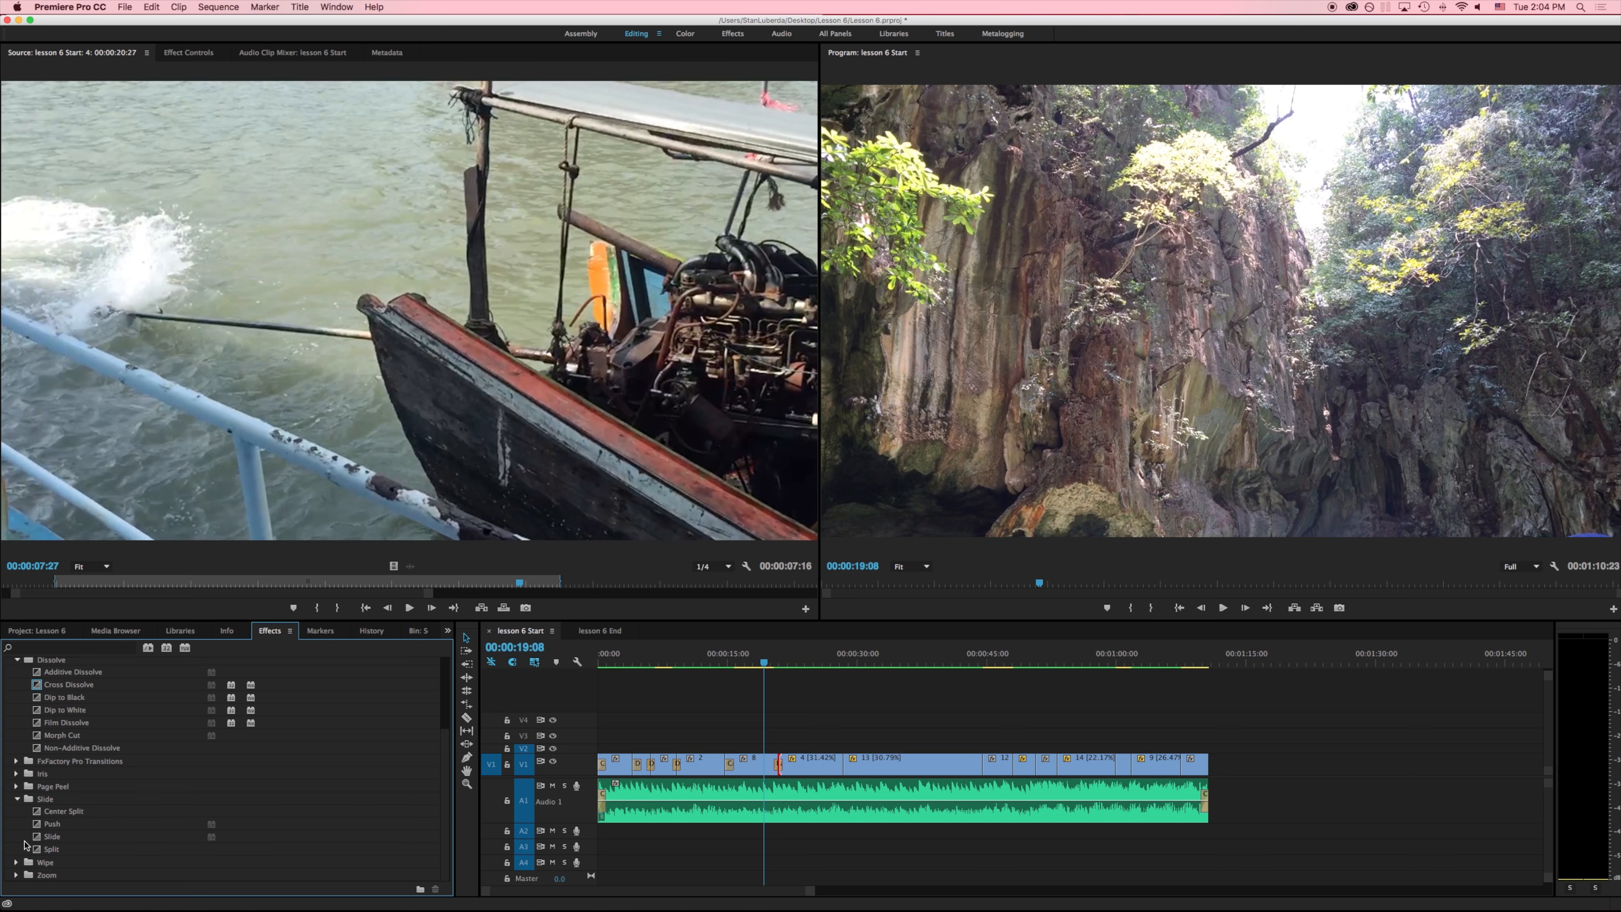
left_click_drag(46, 825, 842, 765)
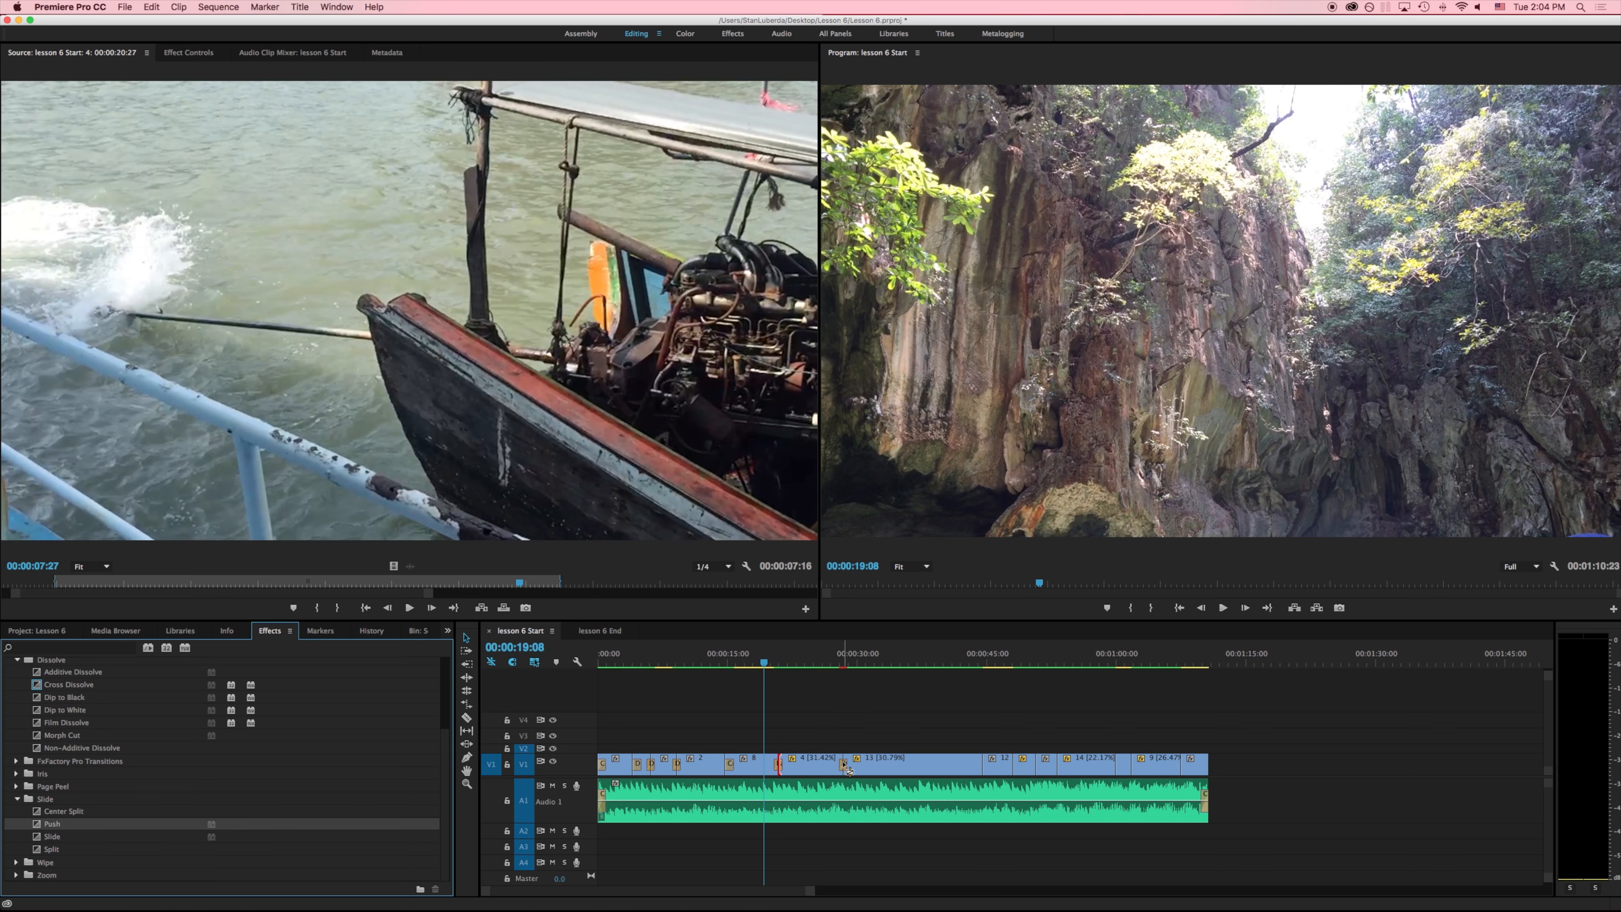
left_click(839, 663)
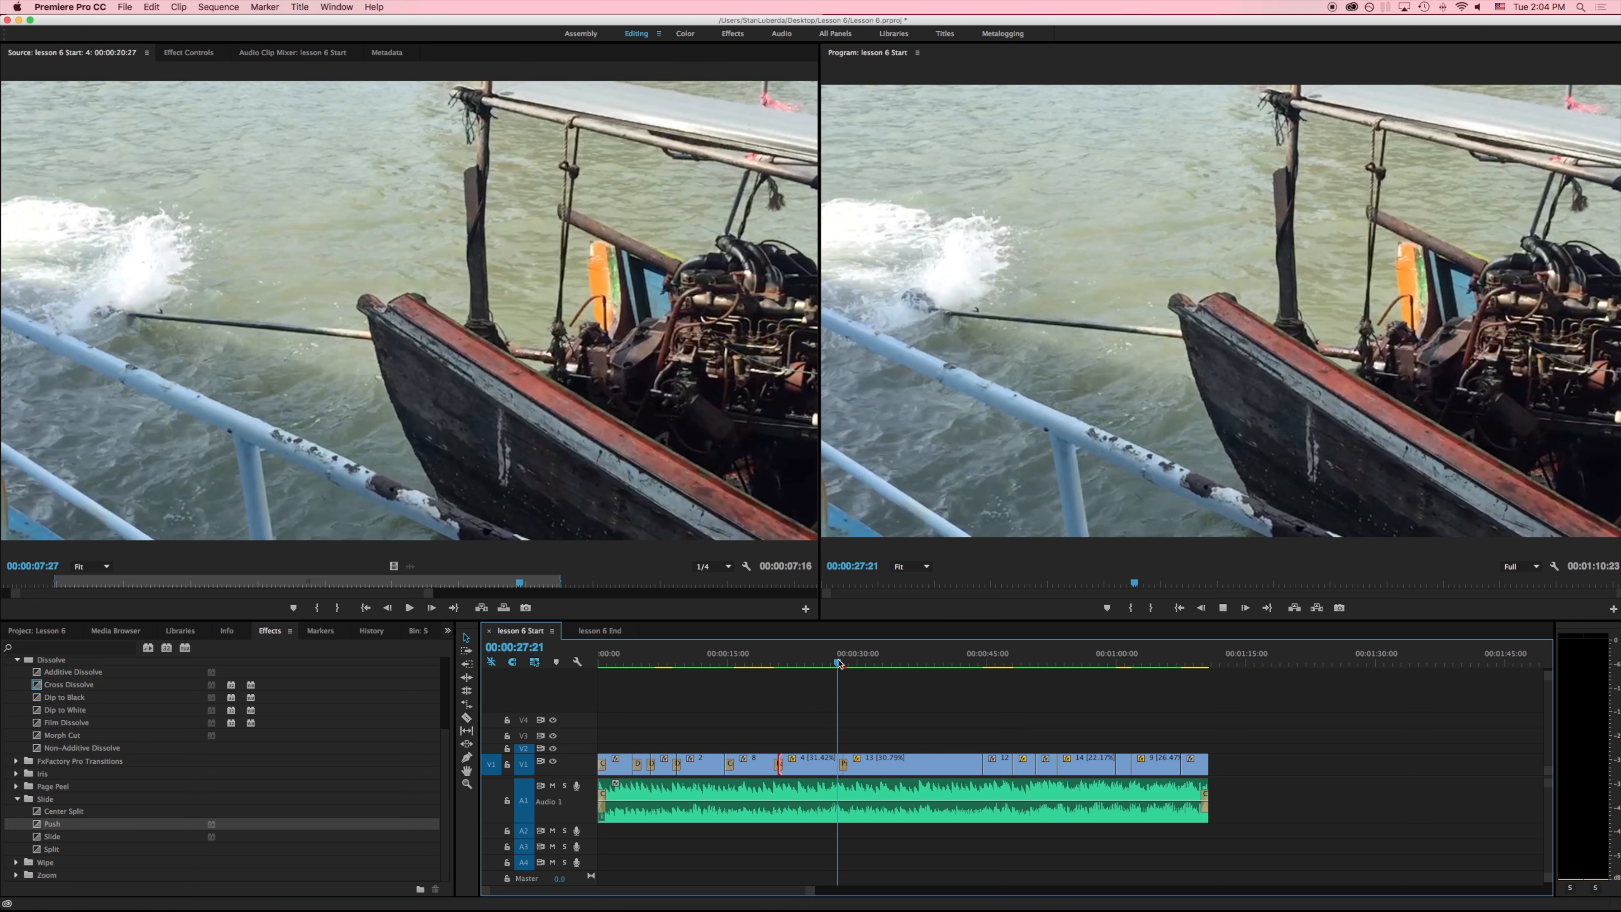
key("space")
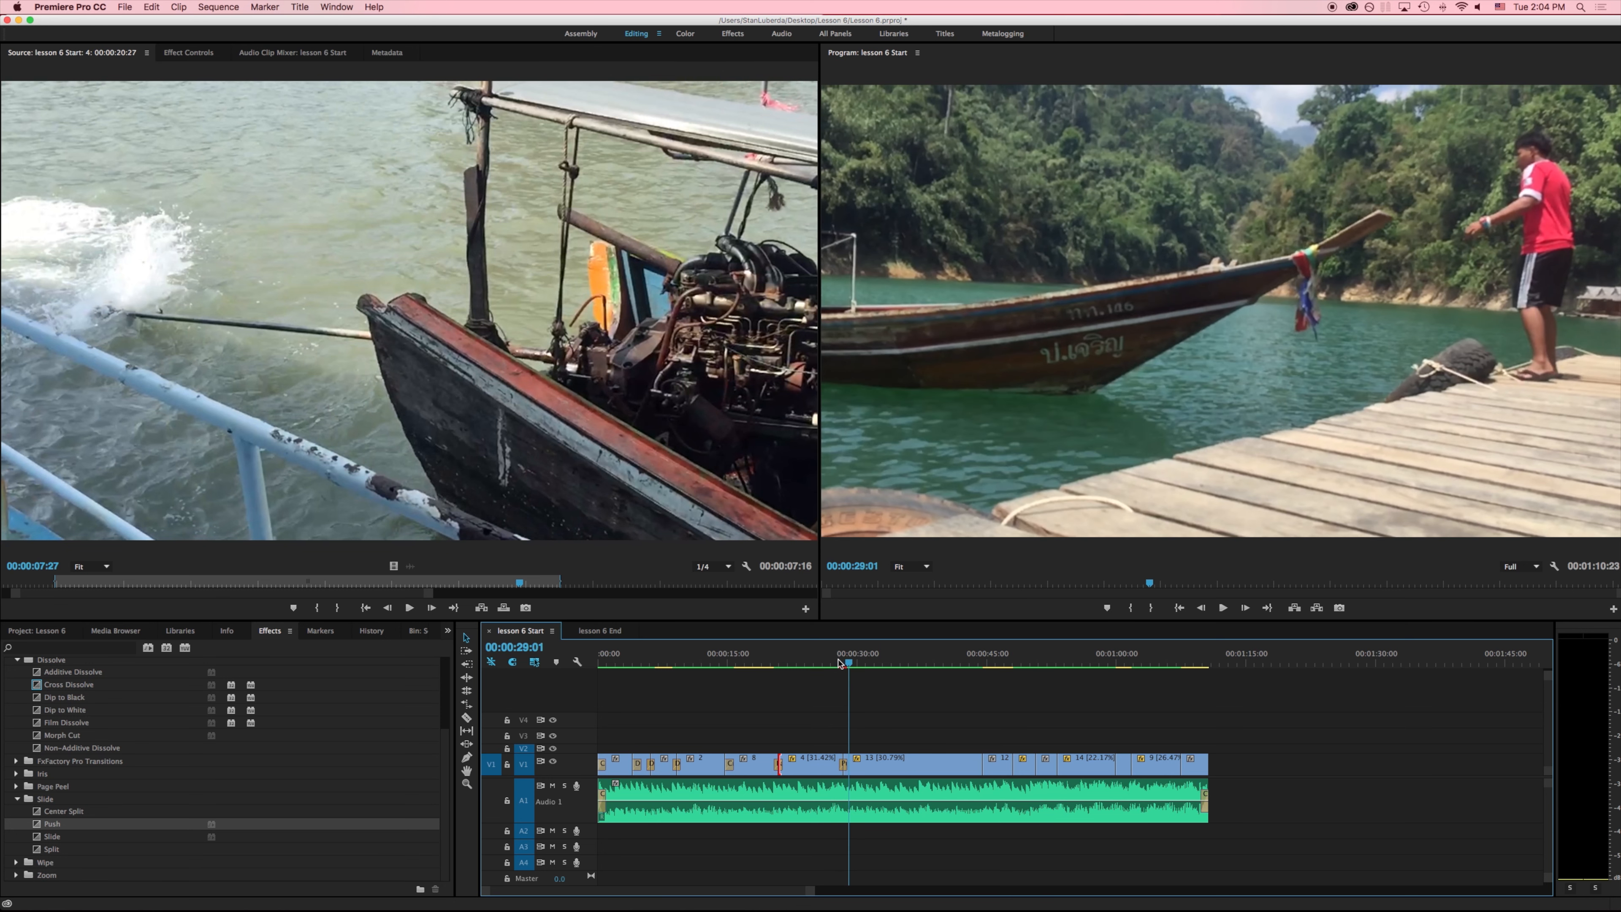
- Set the Push transition's duration to 00:00:02:00 and render it for playback from 00:00:27:01
double_click(844, 766)
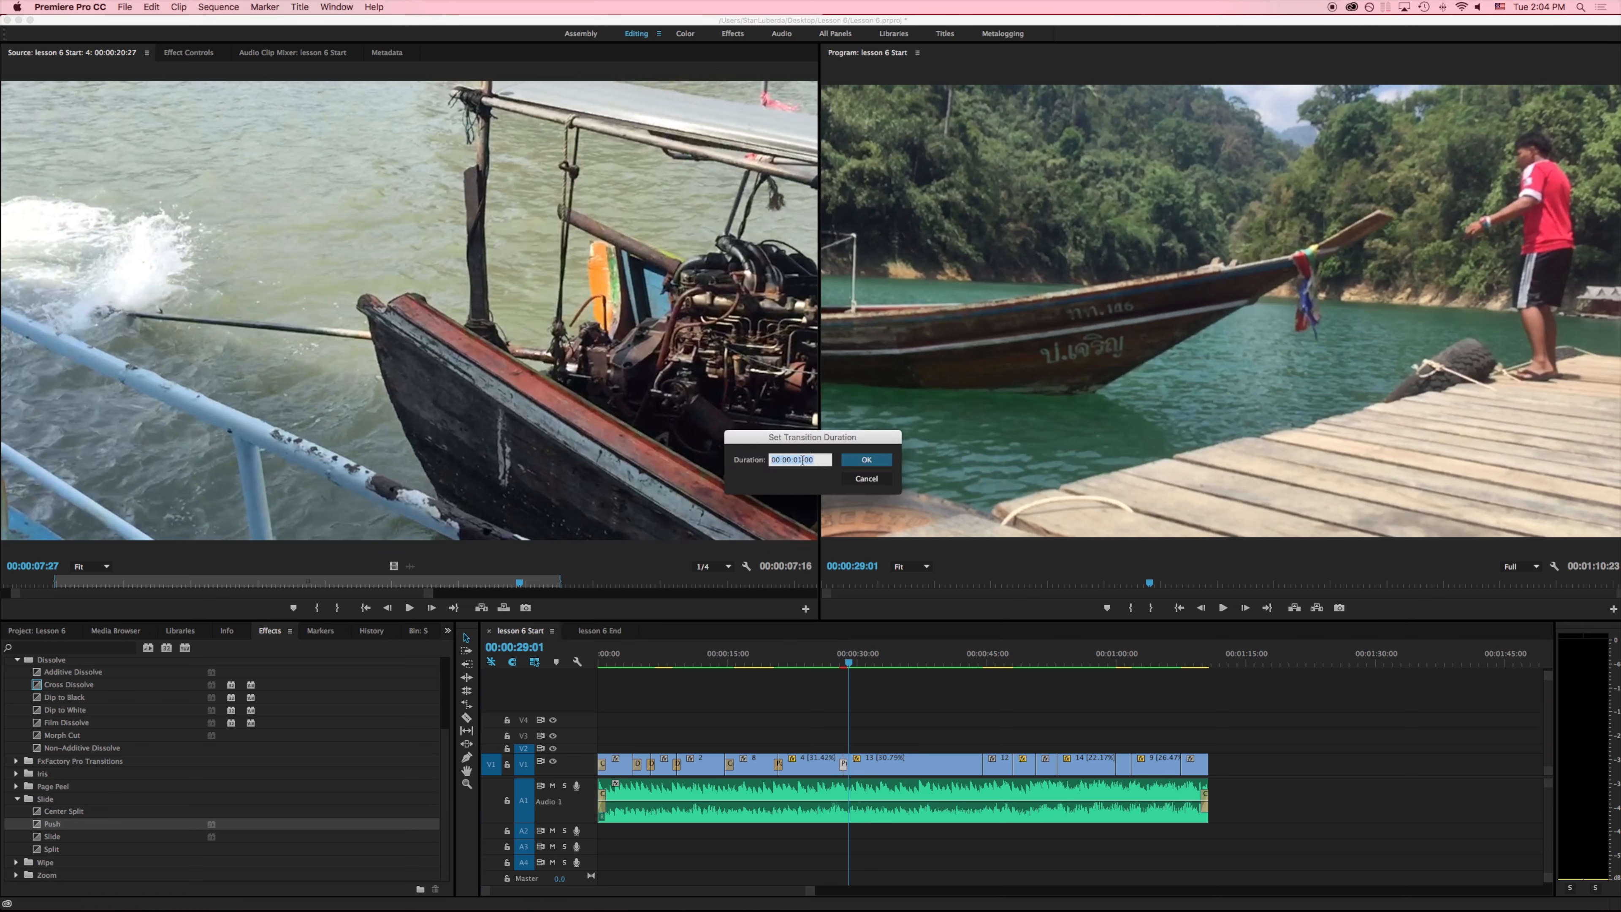
type("2.")
key("Return")
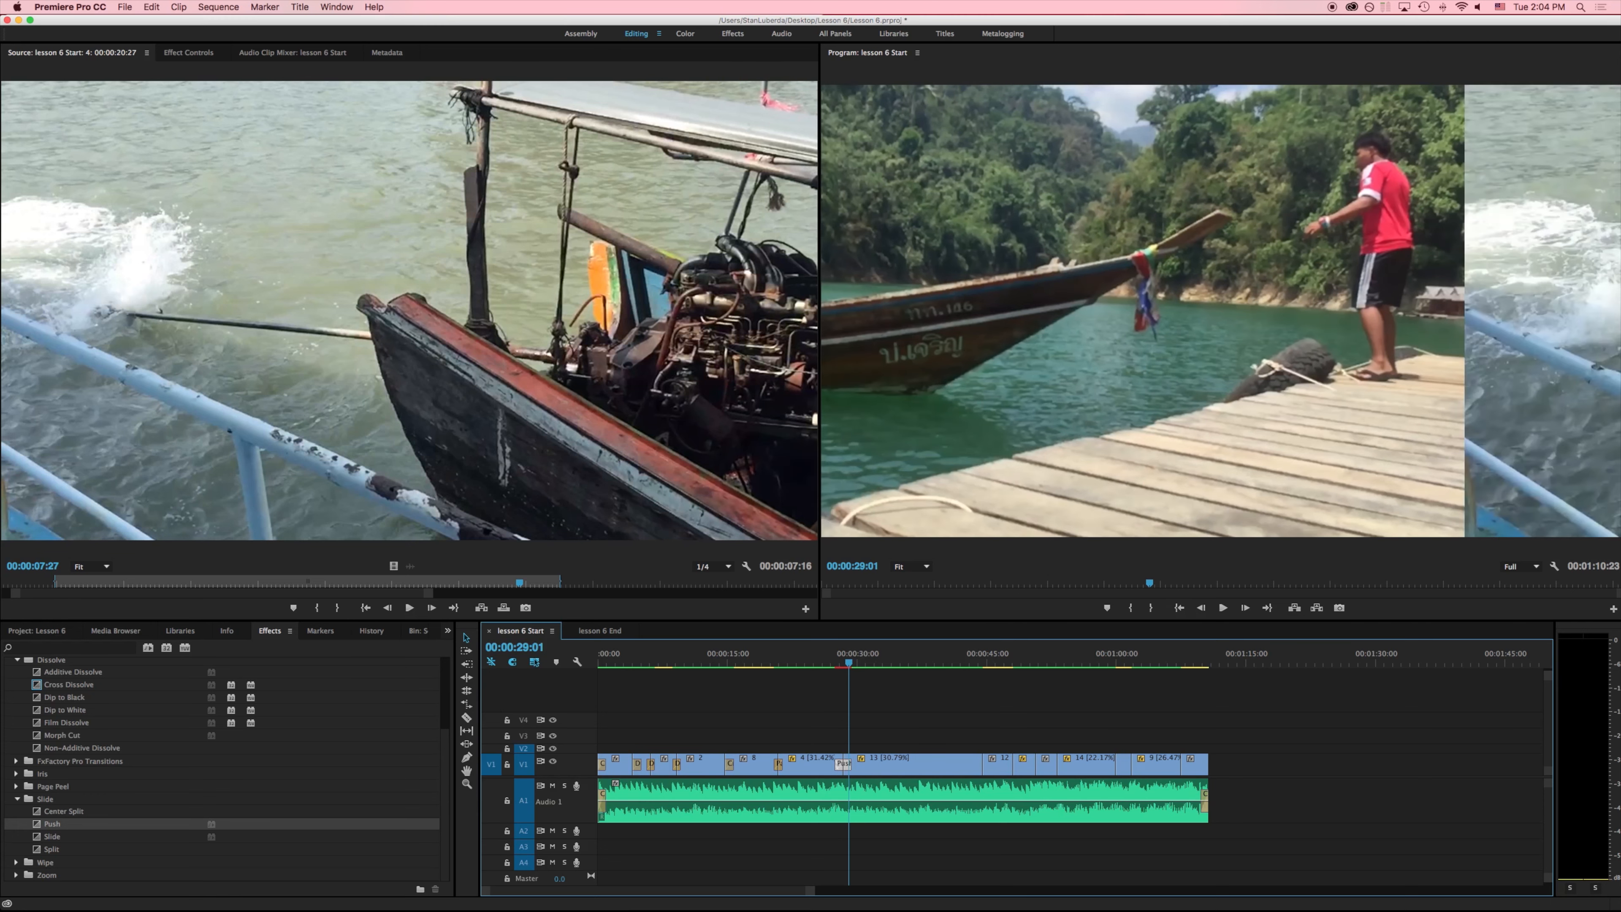
left_click_drag(854, 667, 833, 671)
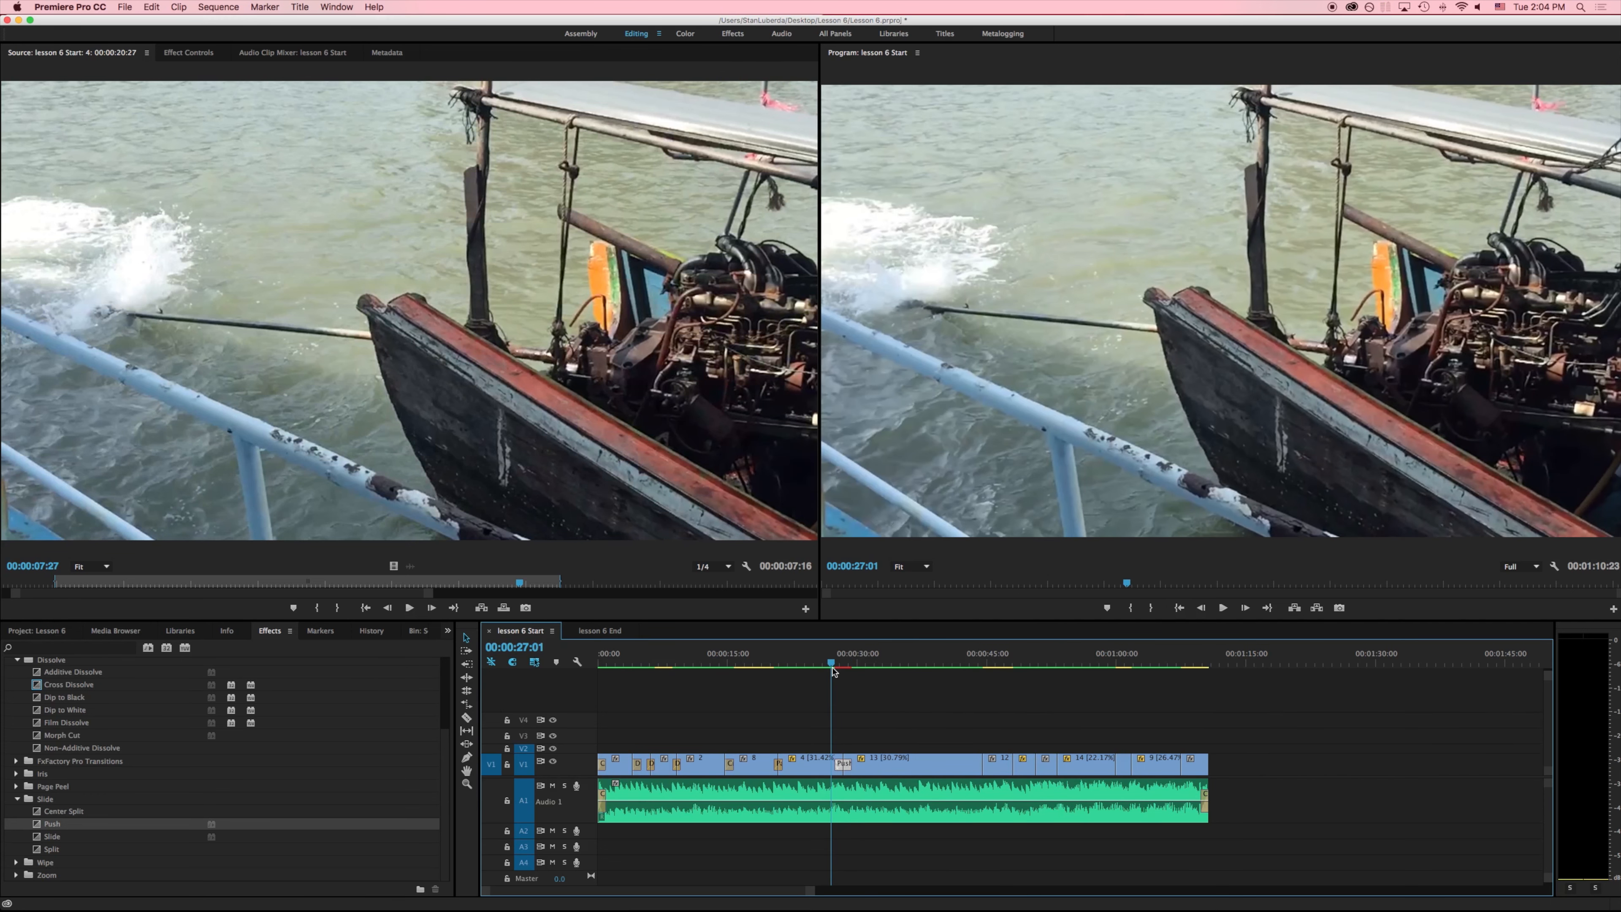
key("Return")
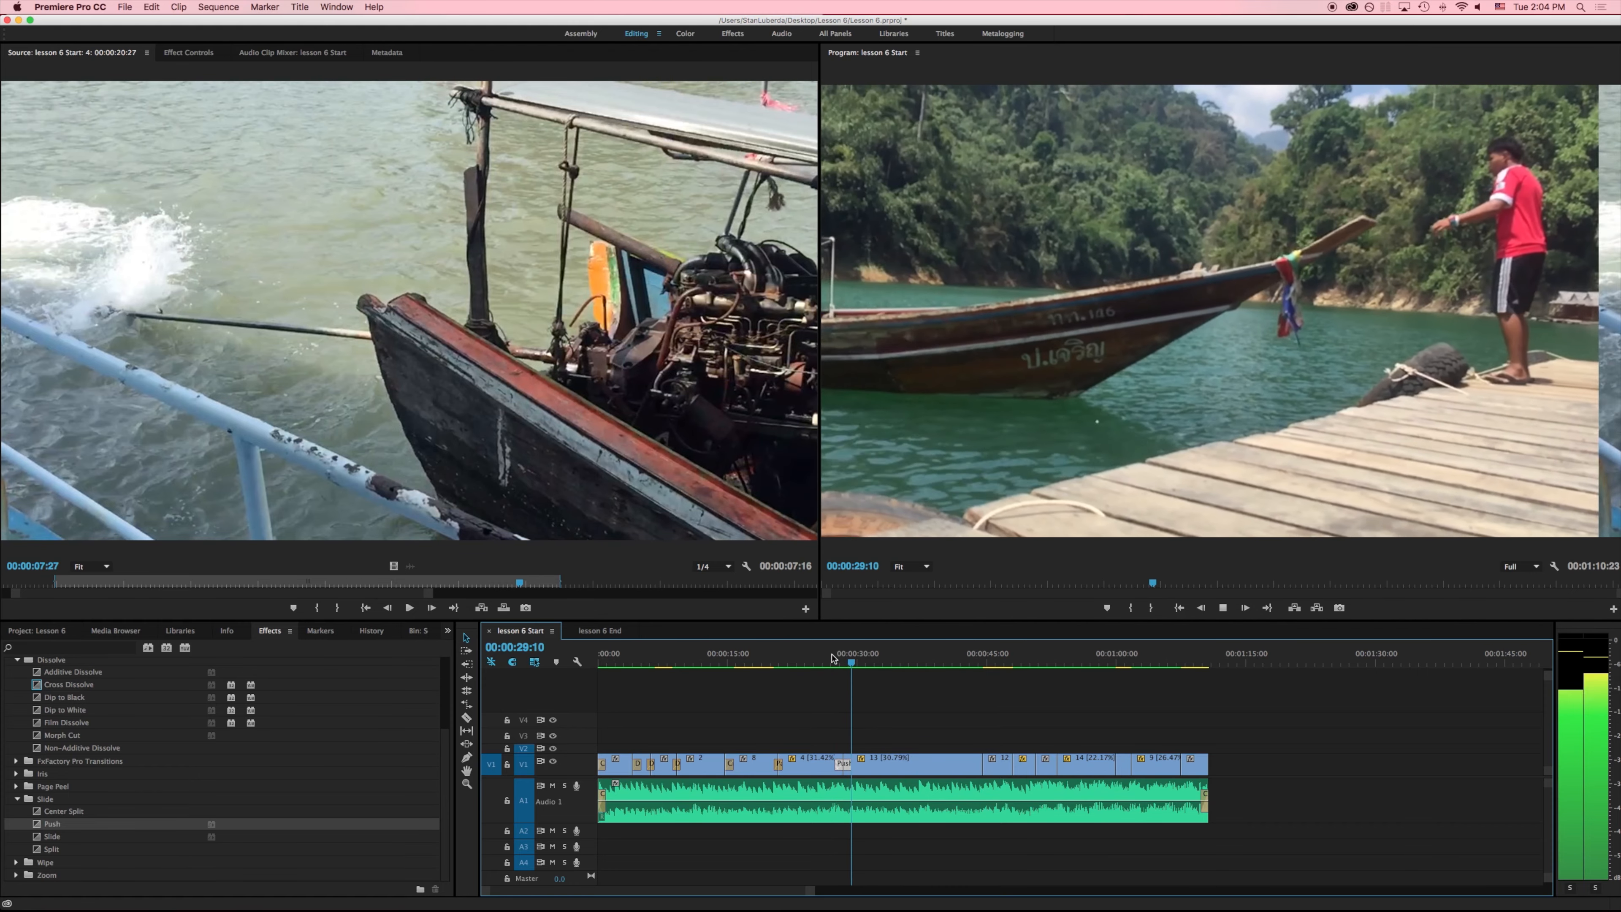
key("space")
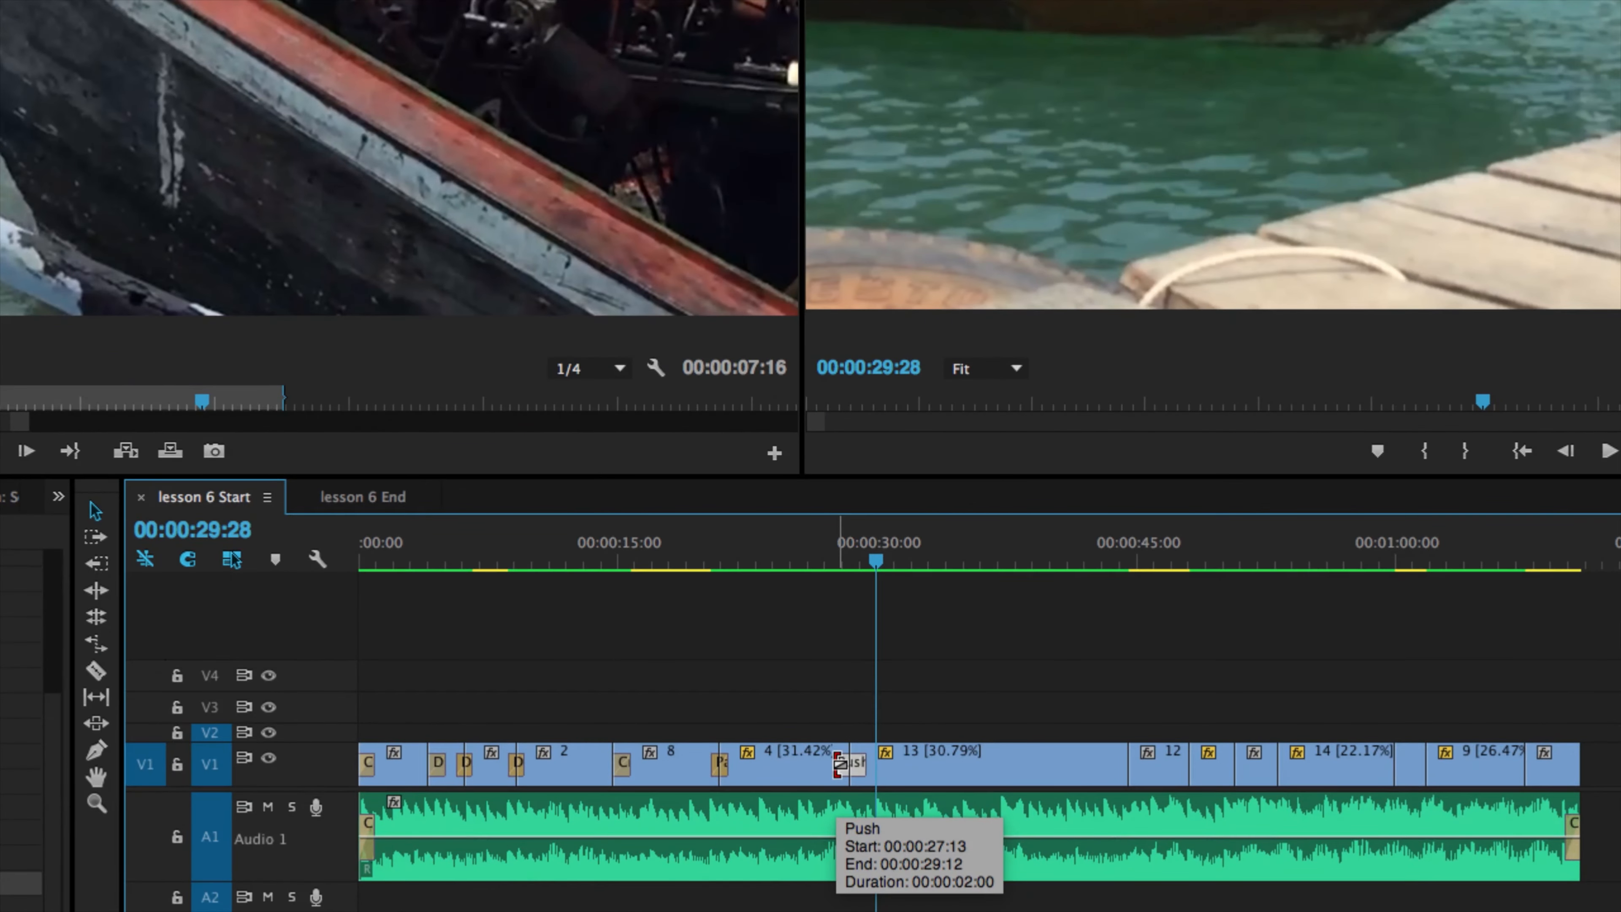
- Adjust the Push transition's edges in the timeline to make it 00:00:03:10 long
left_click_drag(840, 762, 812, 764)
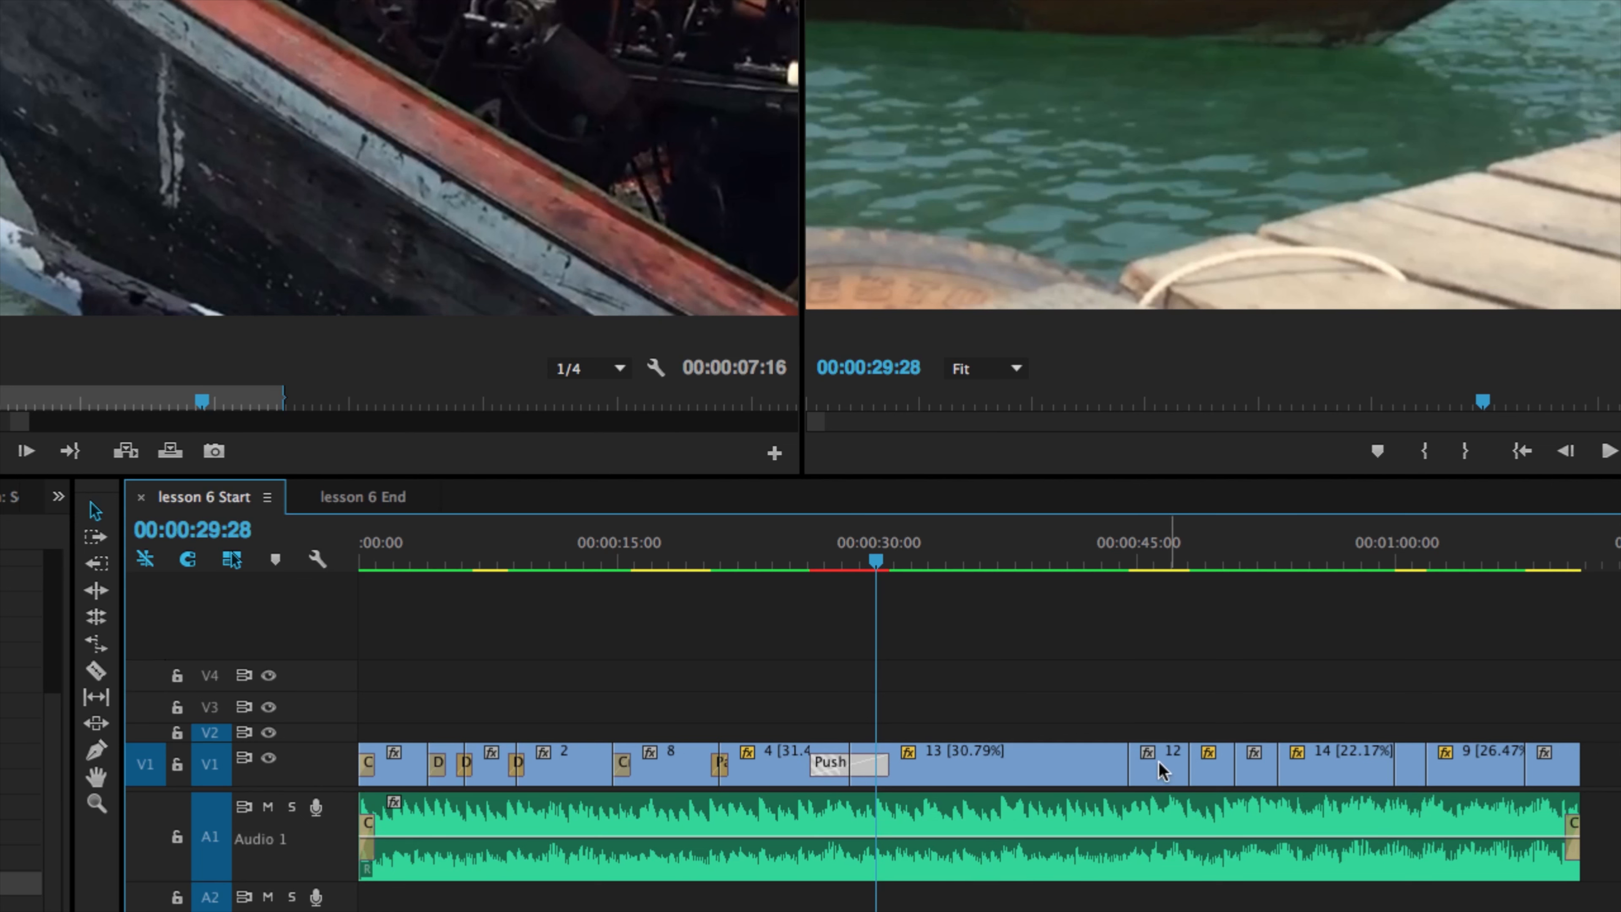
mouse_move(1117, 765)
left_mouse_down()
mouse_move(1055, 770)
mouse_move(1128, 770)
left_mouse_up()
mouse_move(881, 766)
left_mouse_down()
mouse_move(858, 766)
mouse_move(891, 766)
mouse_move(858, 767)
mouse_move(871, 764)
left_mouse_up()
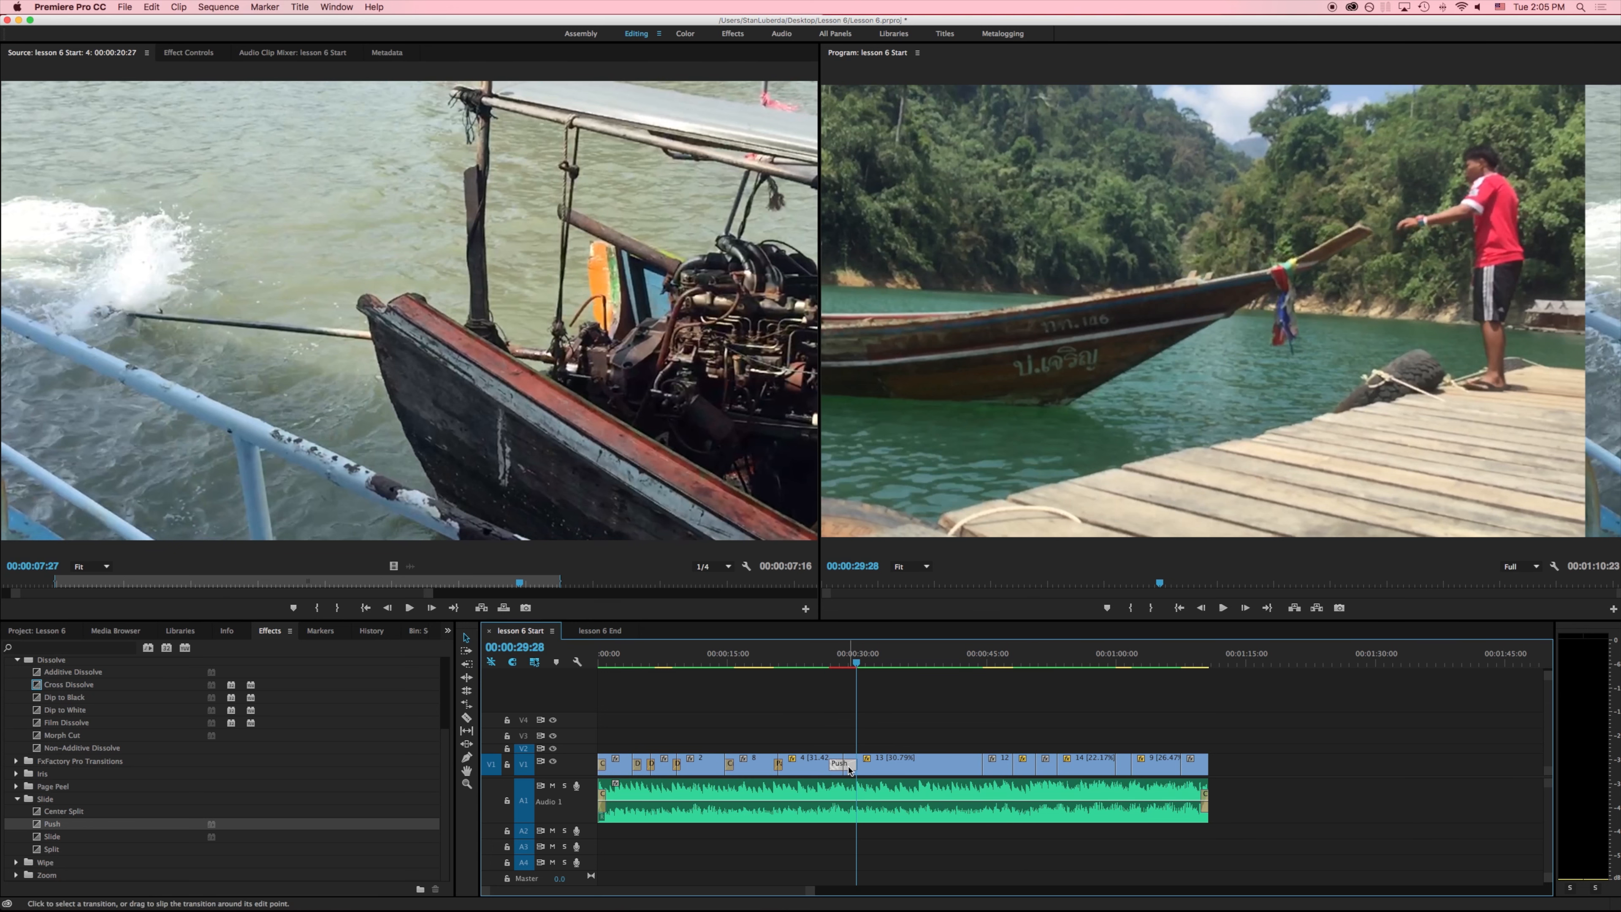
- Open the Push transition's effect settings and preview the transition up to 00:00:28:22
left_click(190, 55)
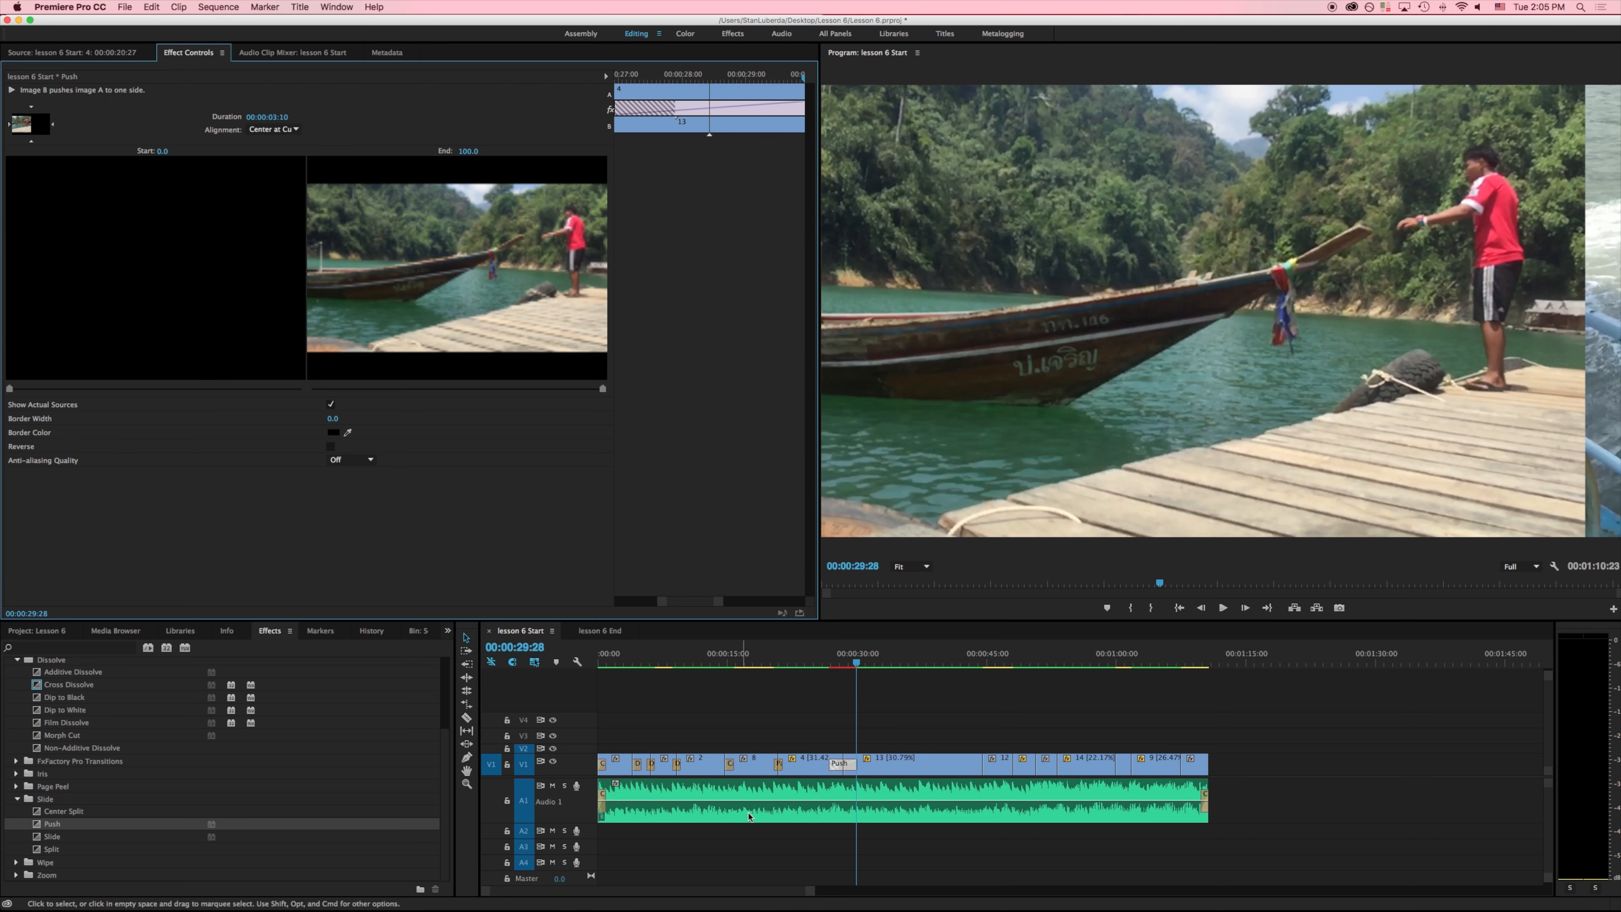
left_click(831, 663)
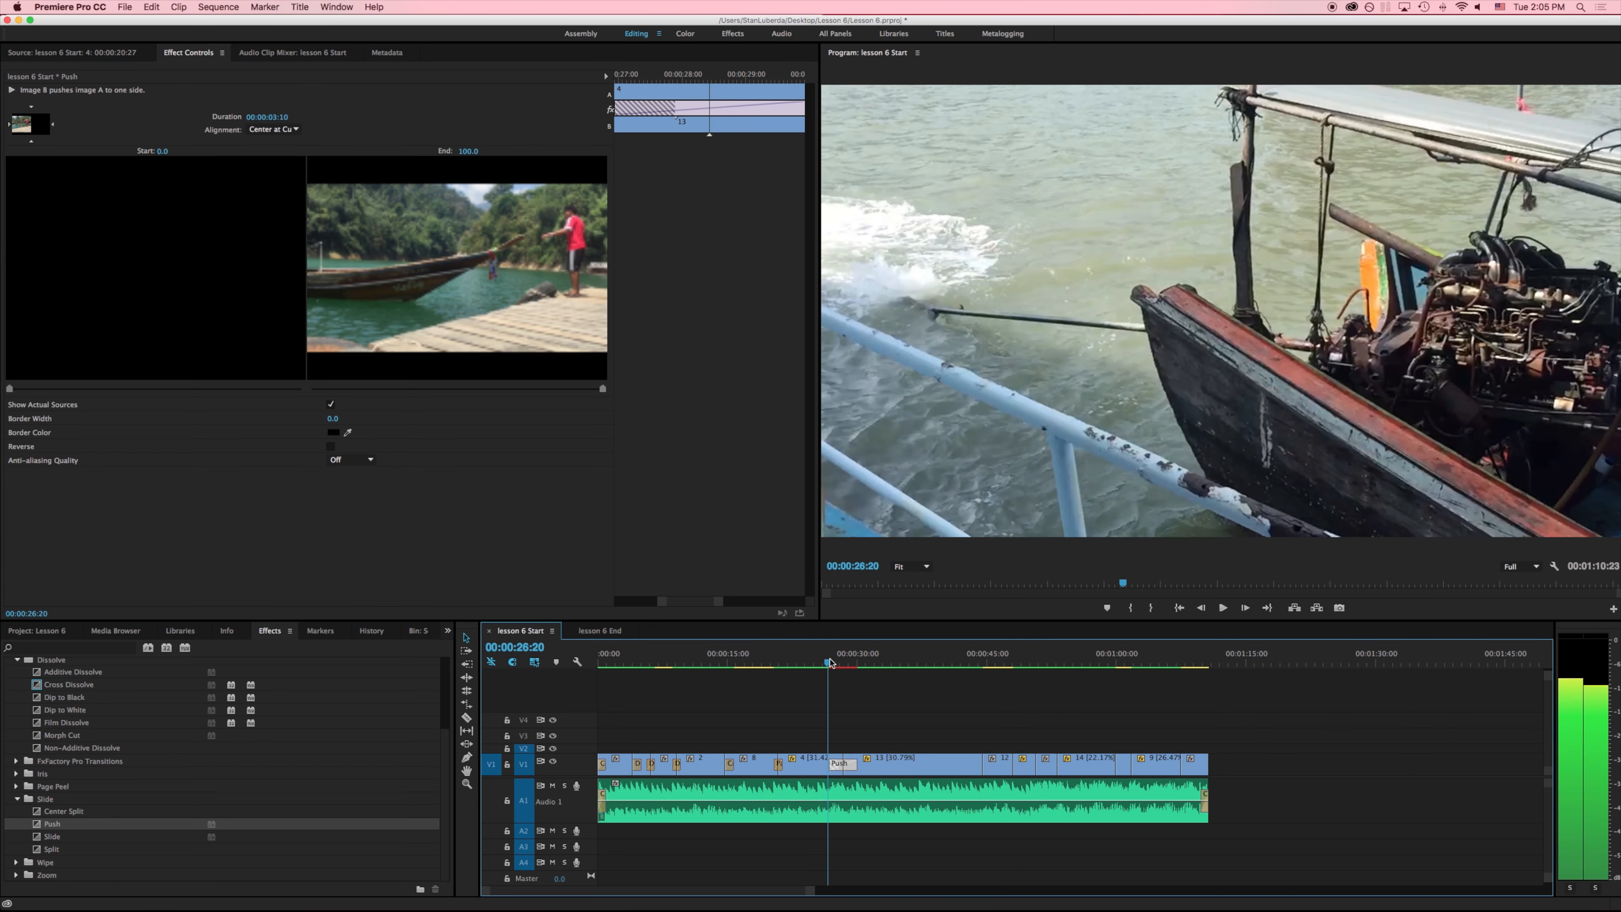
left_click_drag(831, 663, 844, 661)
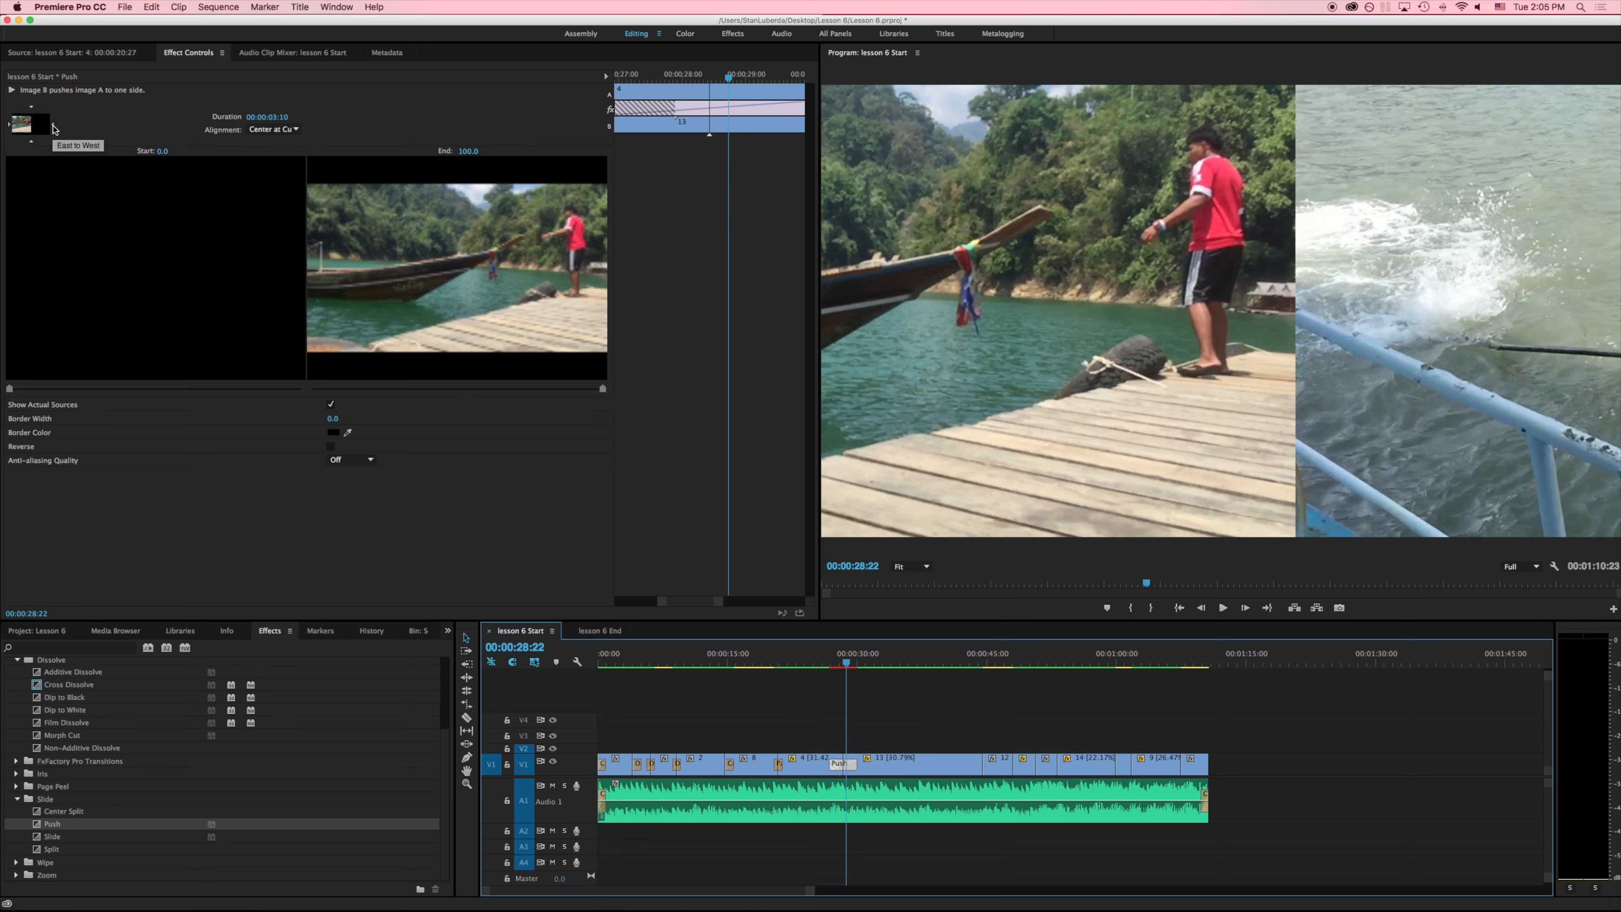
- Try vertical directions for the Push transition, with clip 13 entering from above and from below
left_click(31, 143)
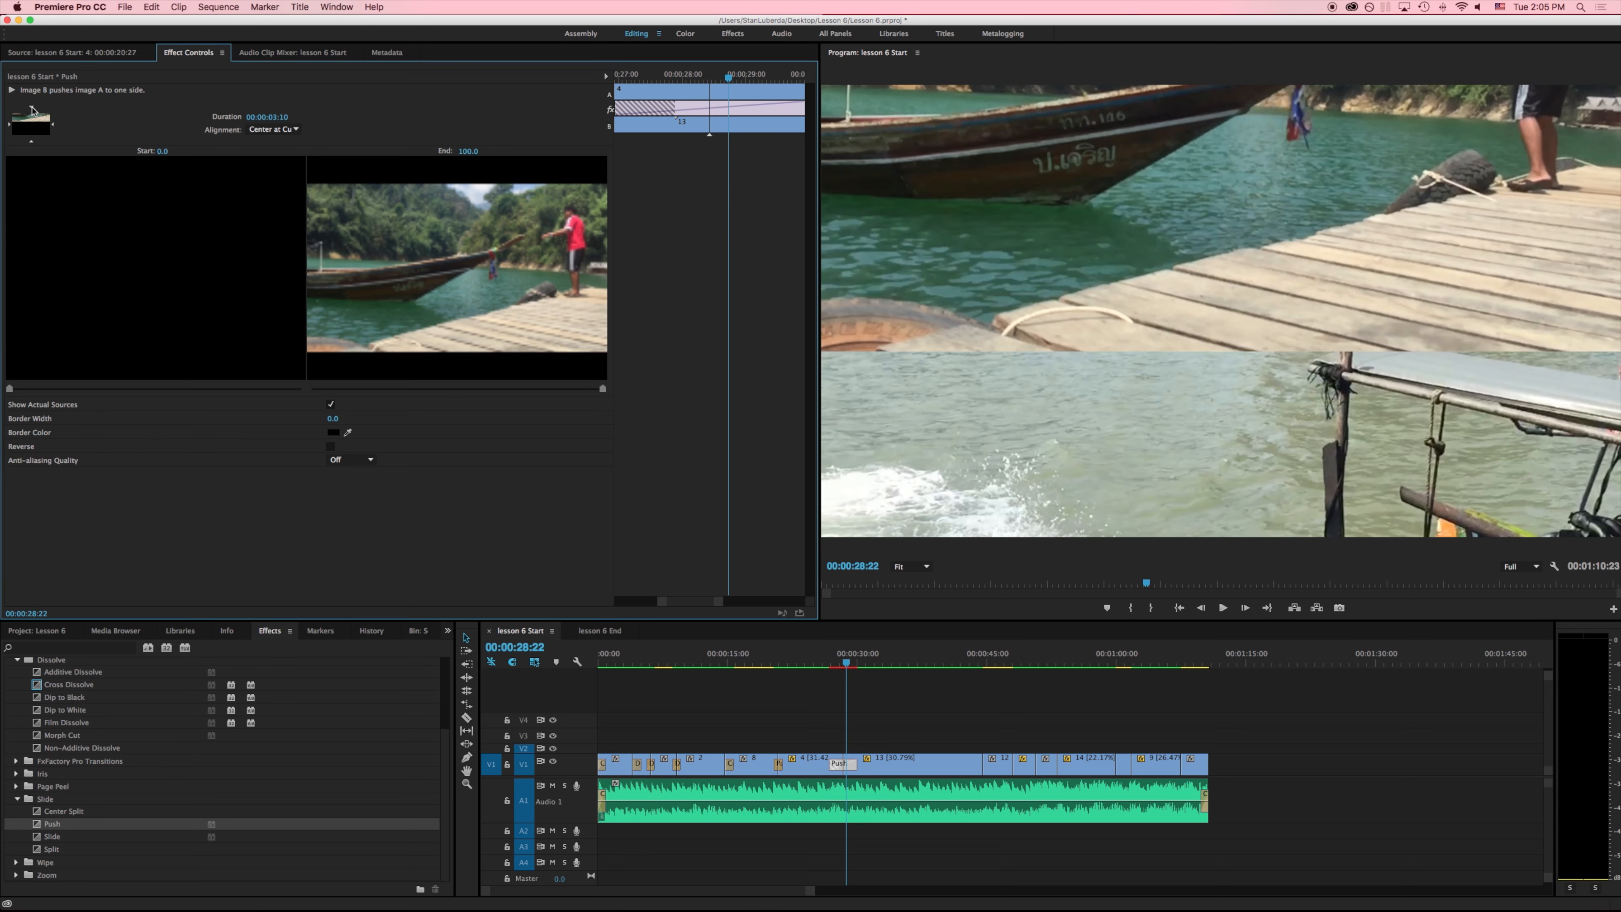
left_click(31, 142)
left_click(30, 108)
left_click(13, 90)
left_click(29, 144)
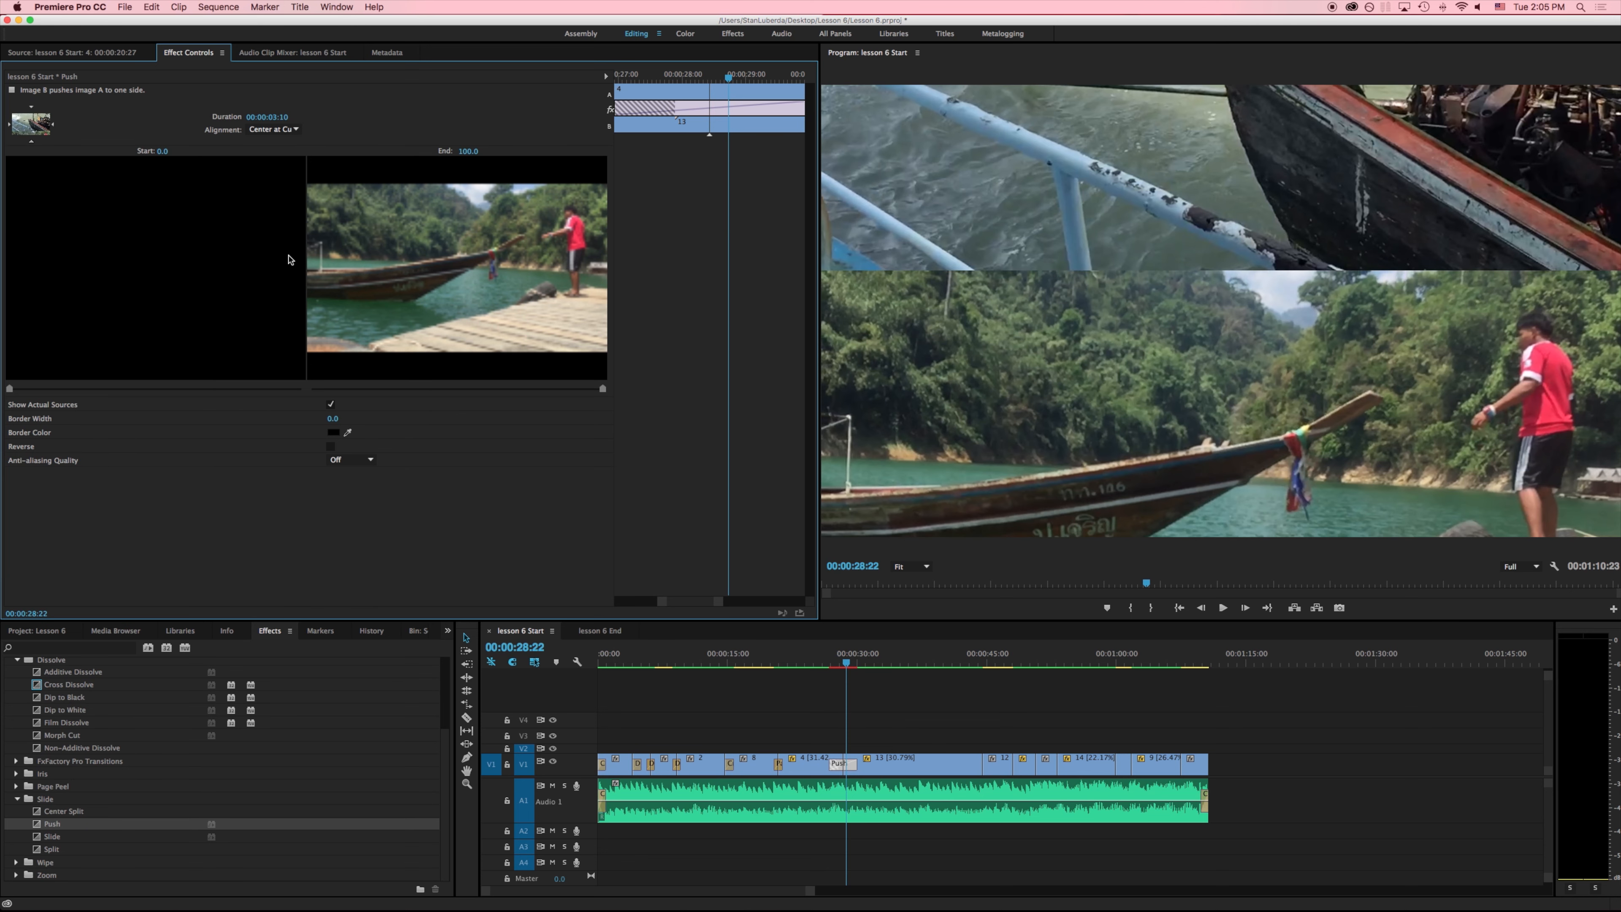
- Turn off the Push transition's actual source previews, set clip 13 to enter from the left side, and play the transition
left_click(330, 406)
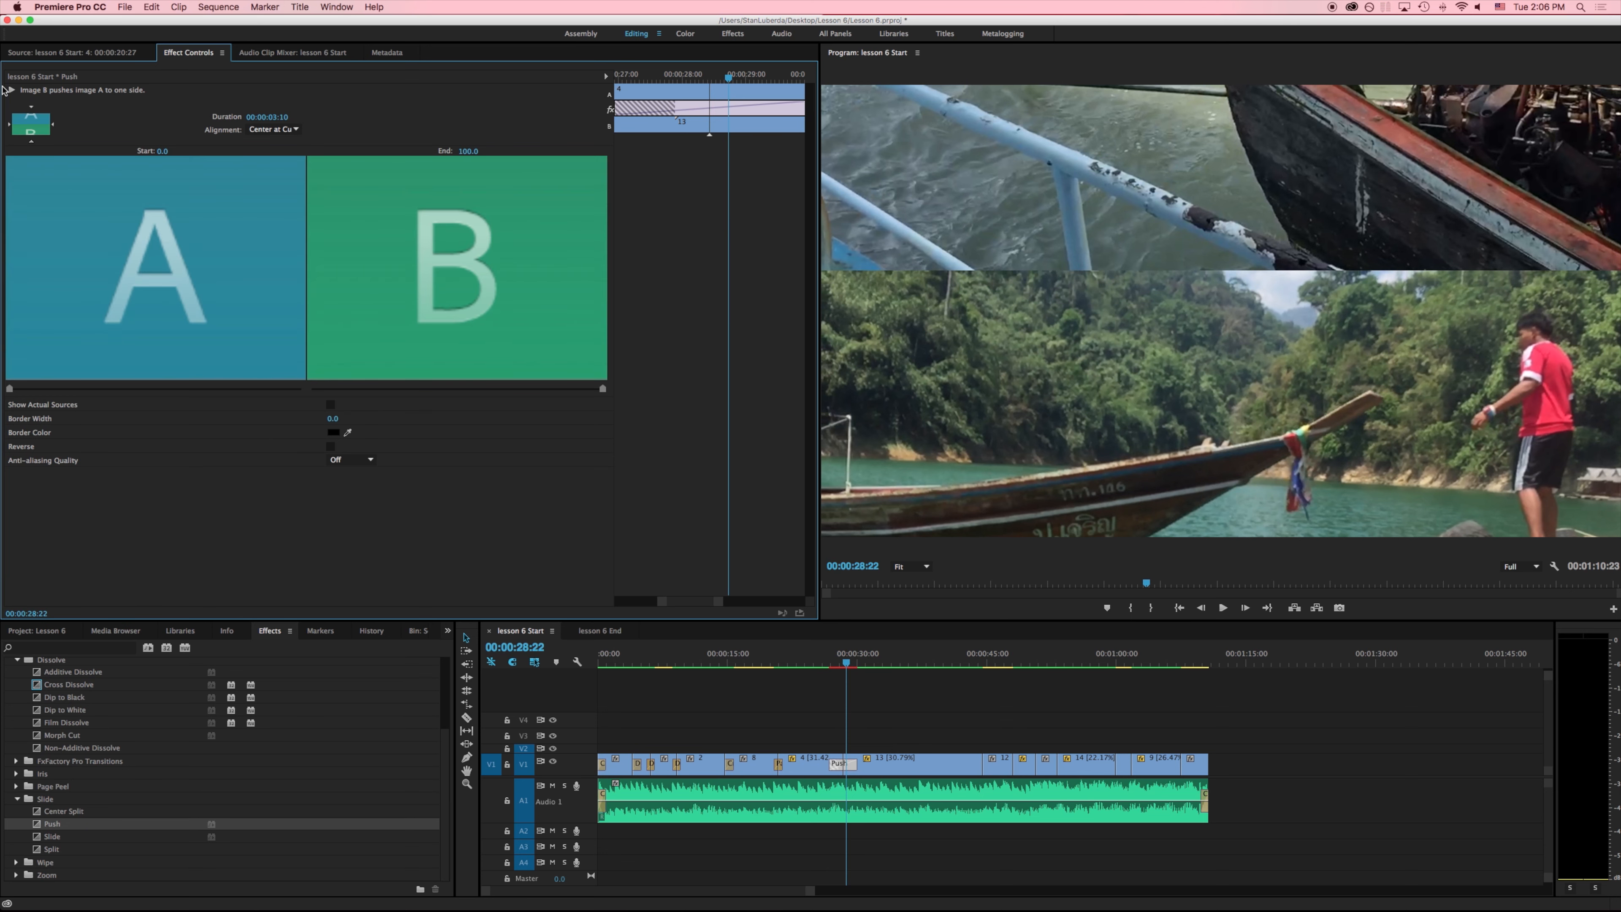
left_click(9, 125)
key("space")
key("space")
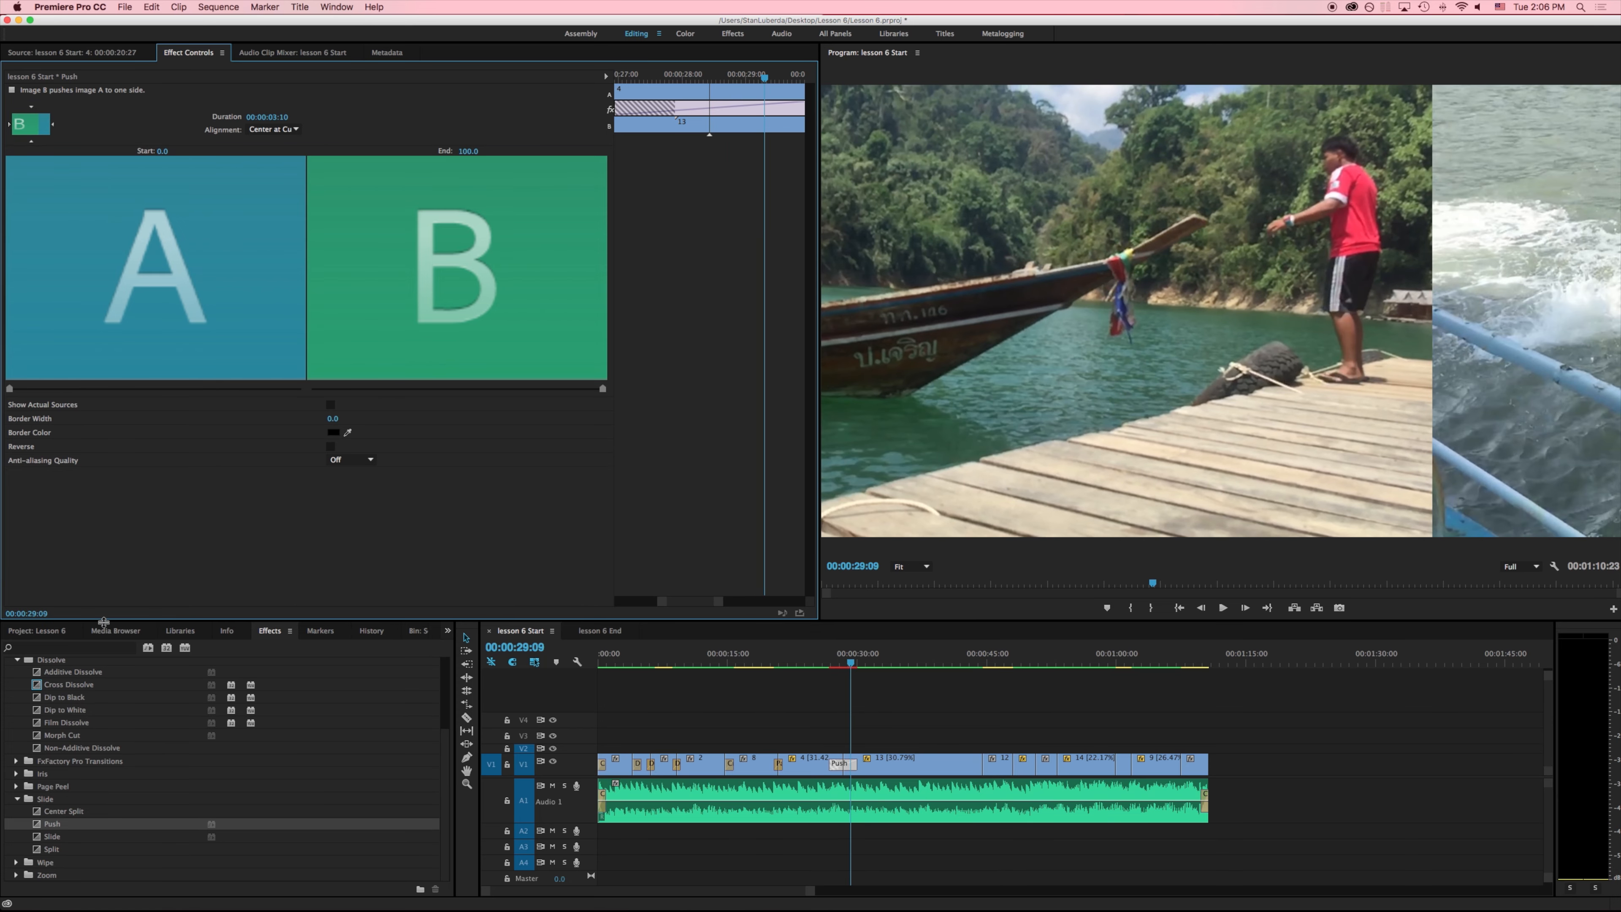
key("space")
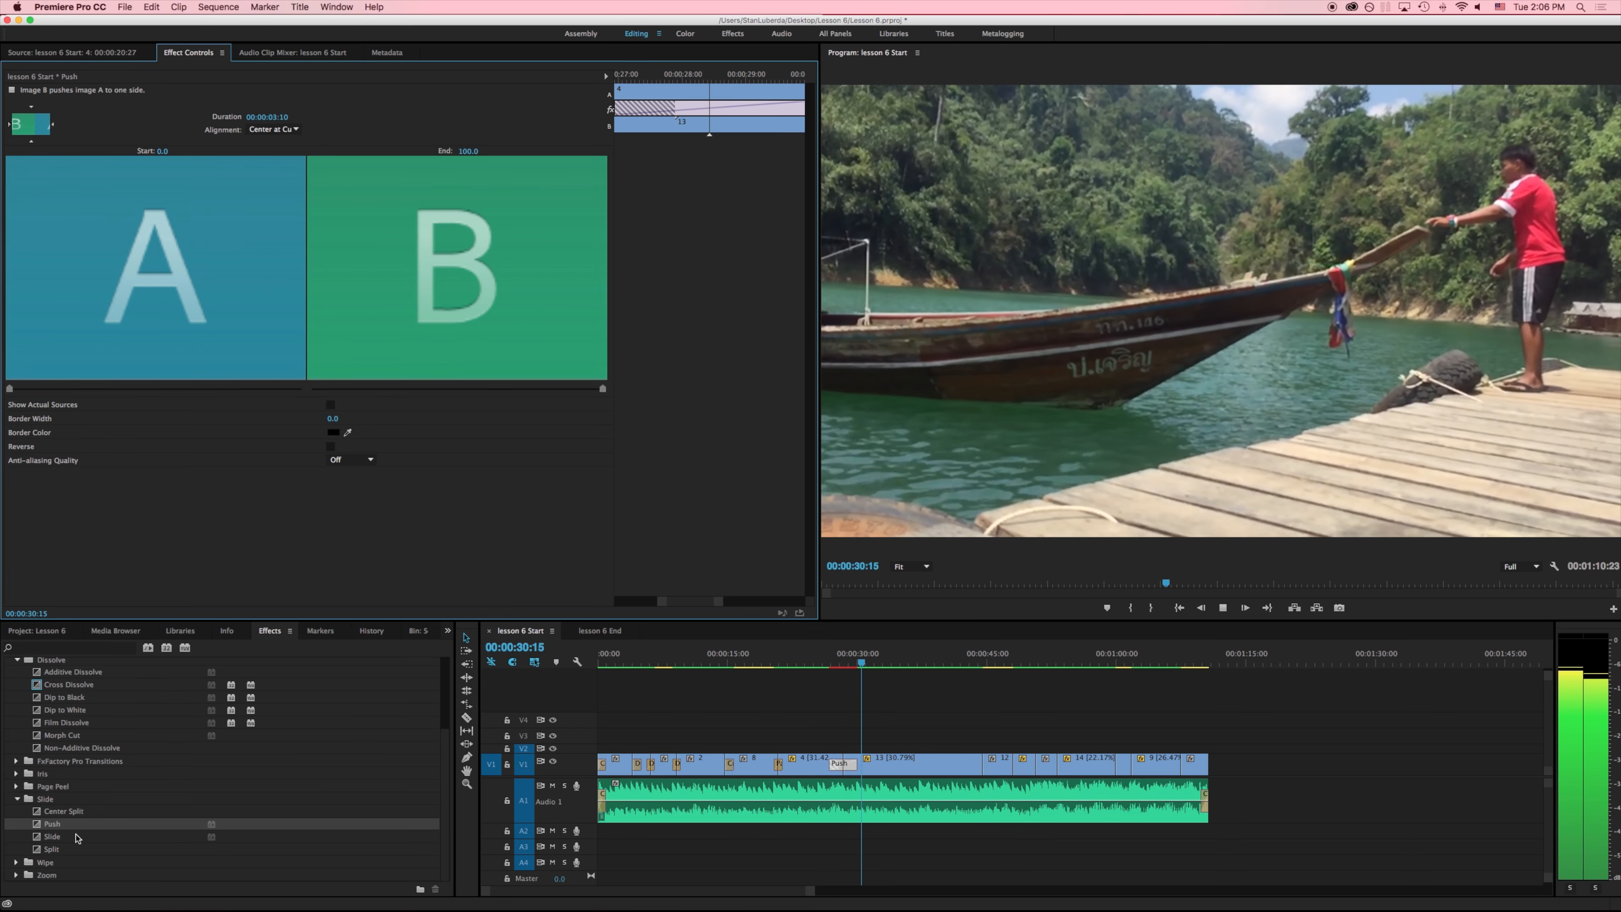
key("space")
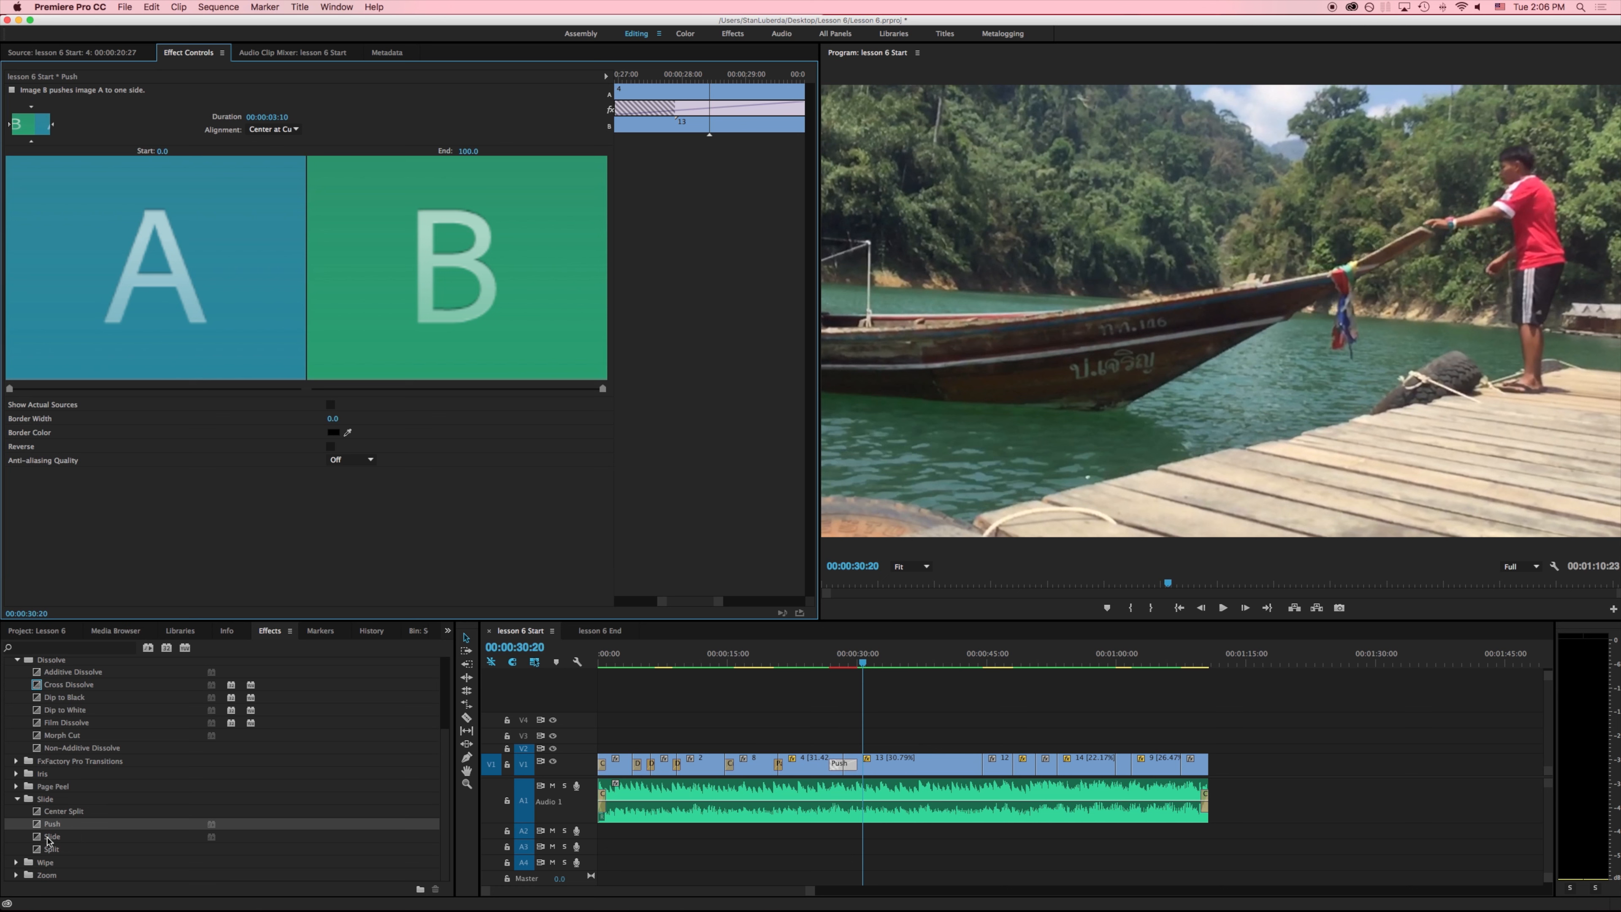
- Replace Push between clips 4 and 13 with Center Split and preview it at 00:00:26:29
left_click(45, 817)
left_click_drag(39, 817, 850, 776)
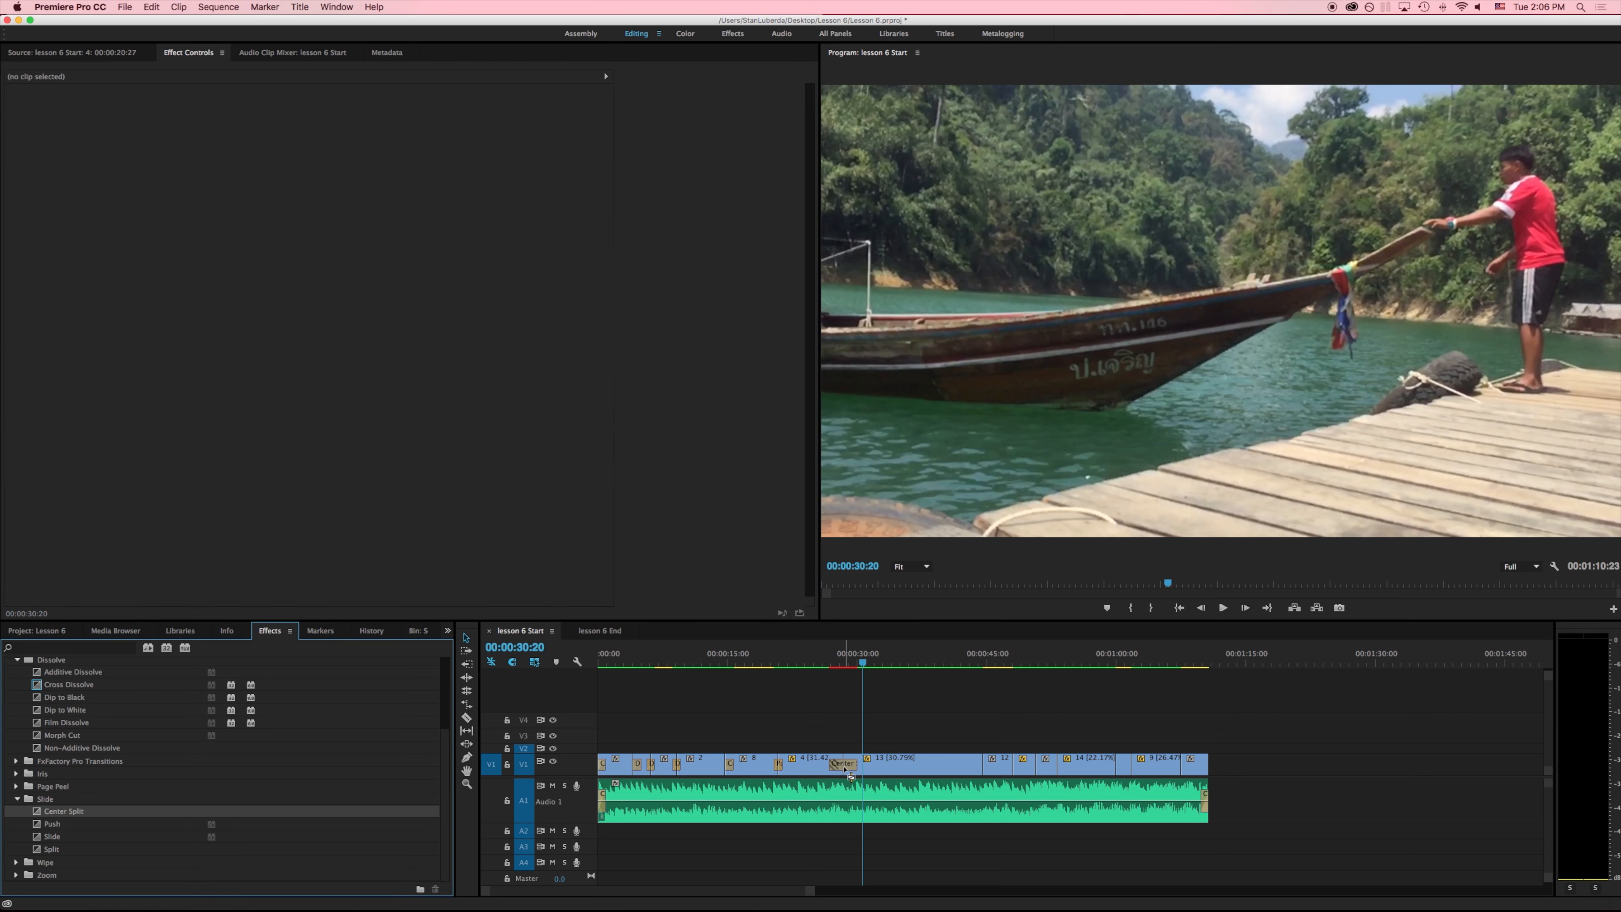
left_click(843, 768)
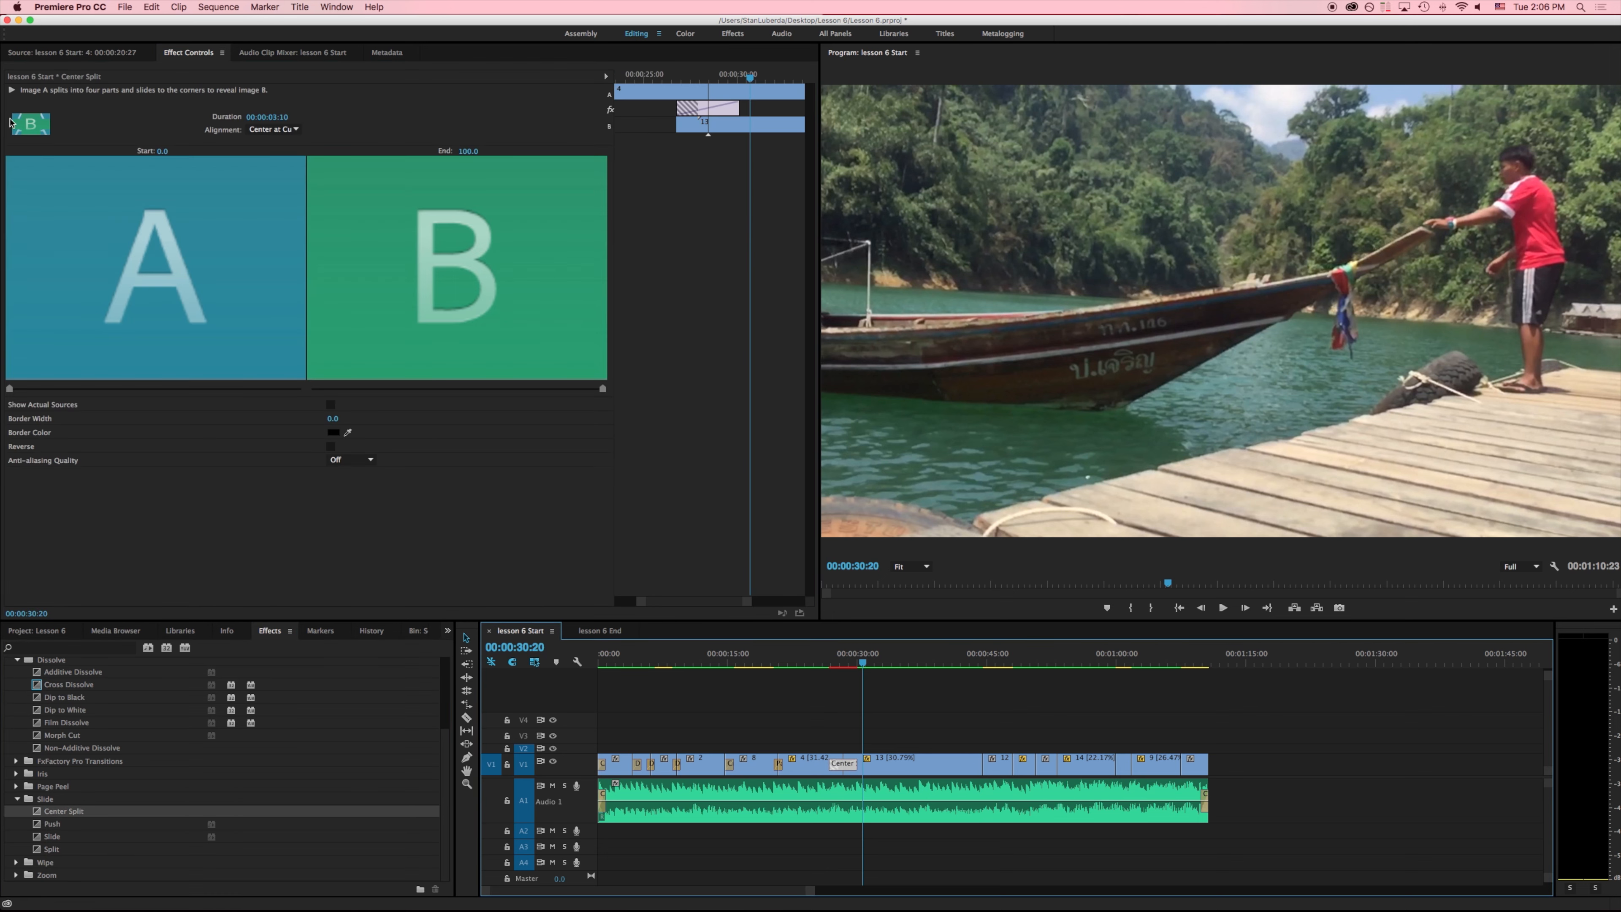
left_click(11, 92)
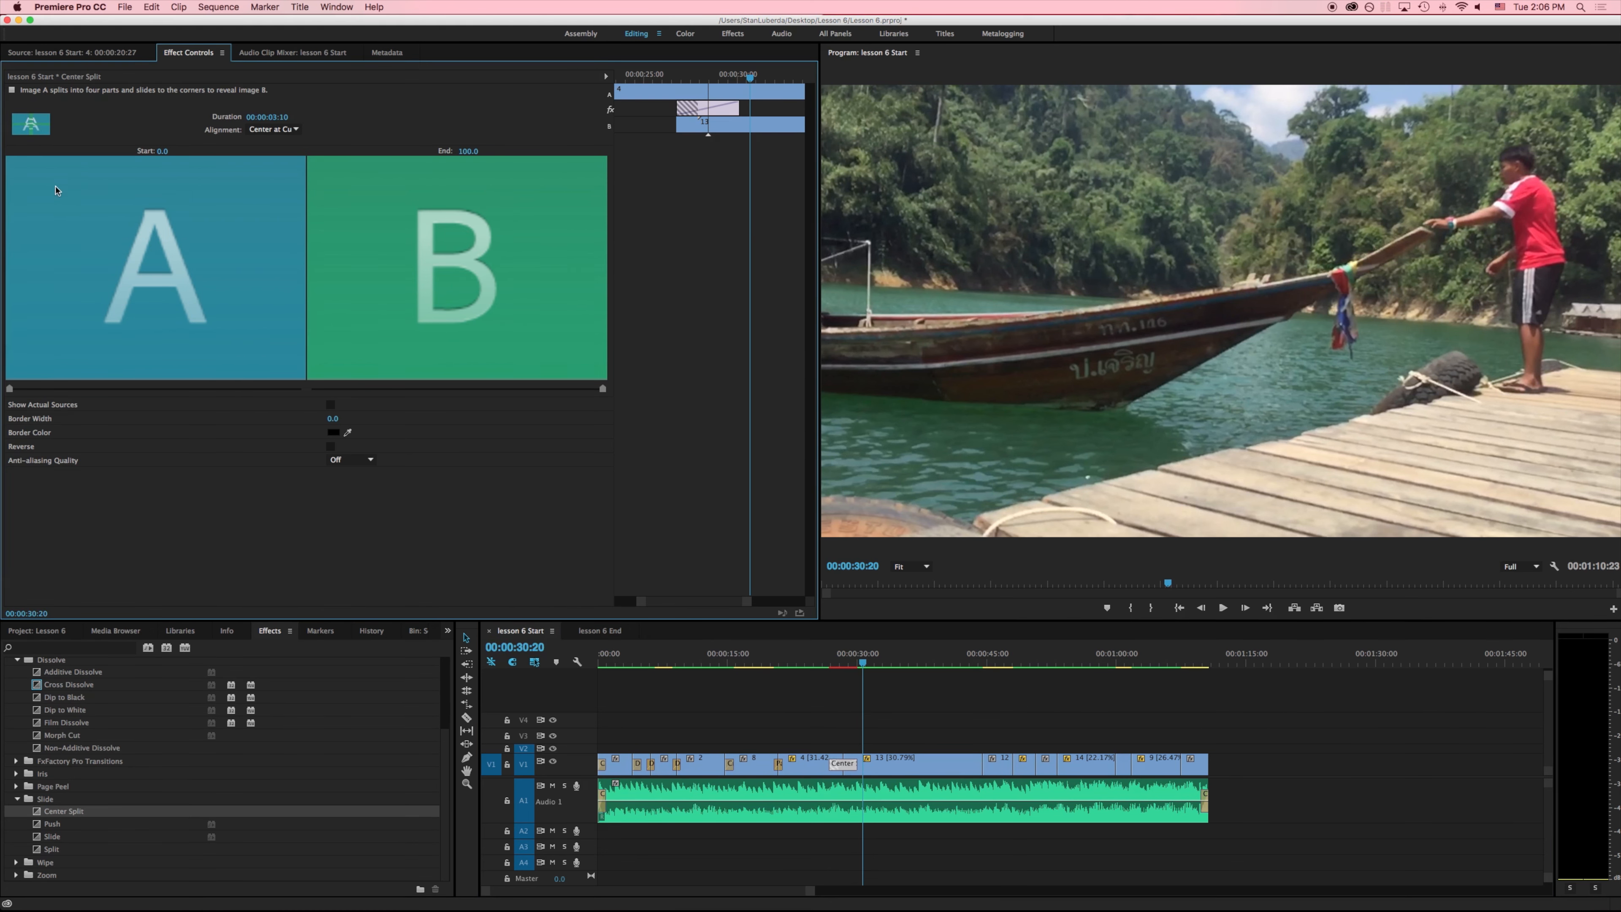
left_click_drag(862, 665, 831, 668)
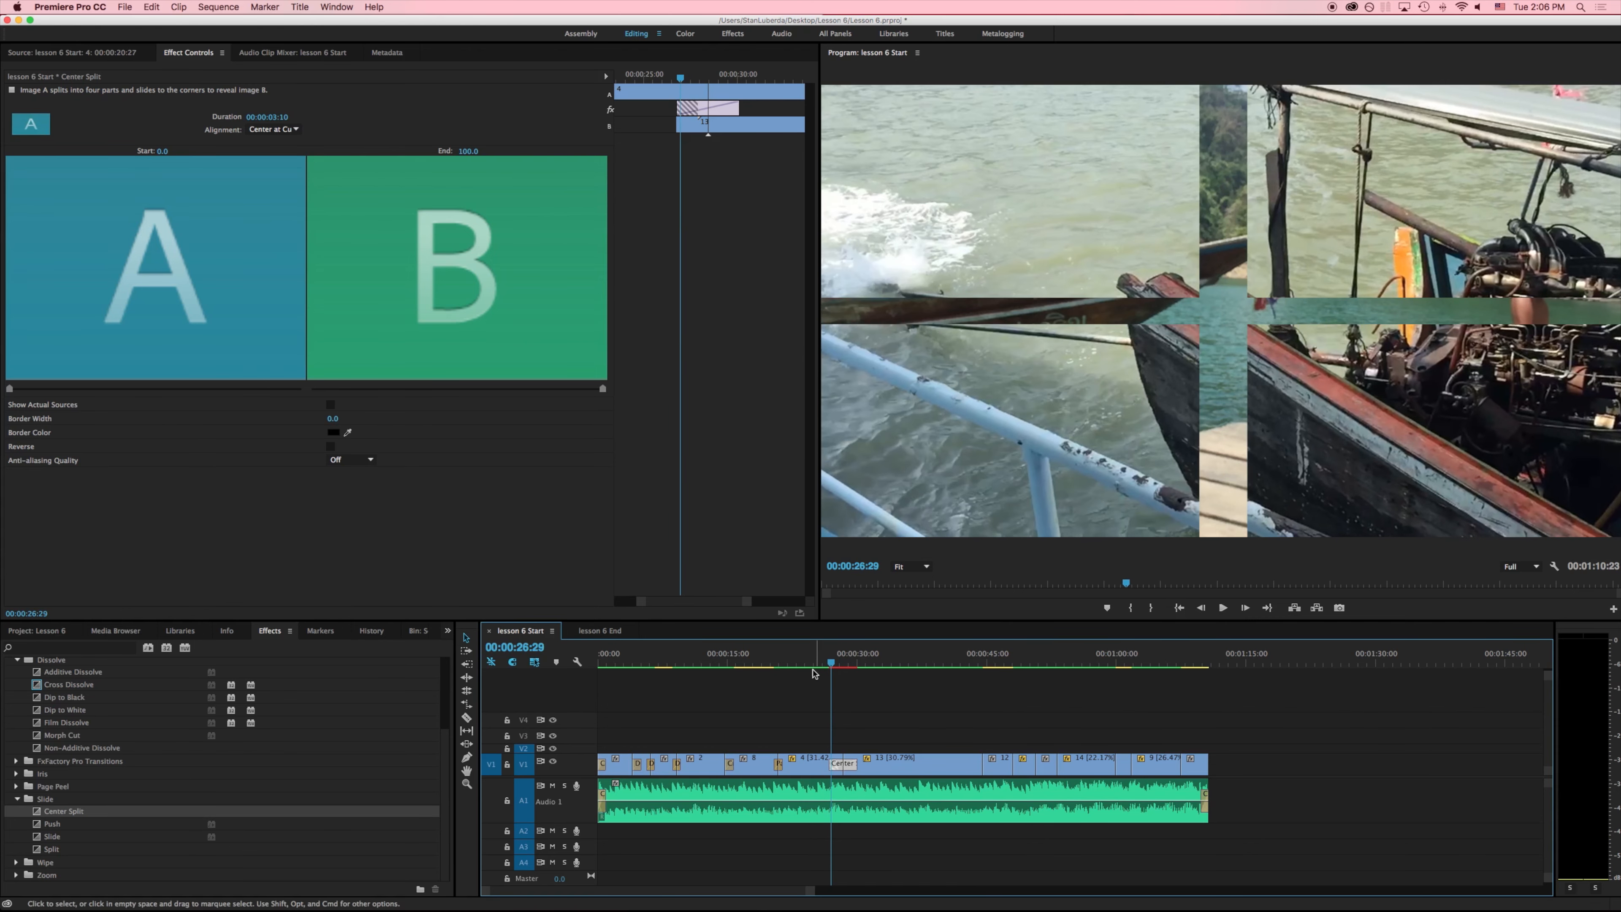
- Replace Center Split with Iris Round and move the iris centre to the upper right of image A
left_click(16, 774)
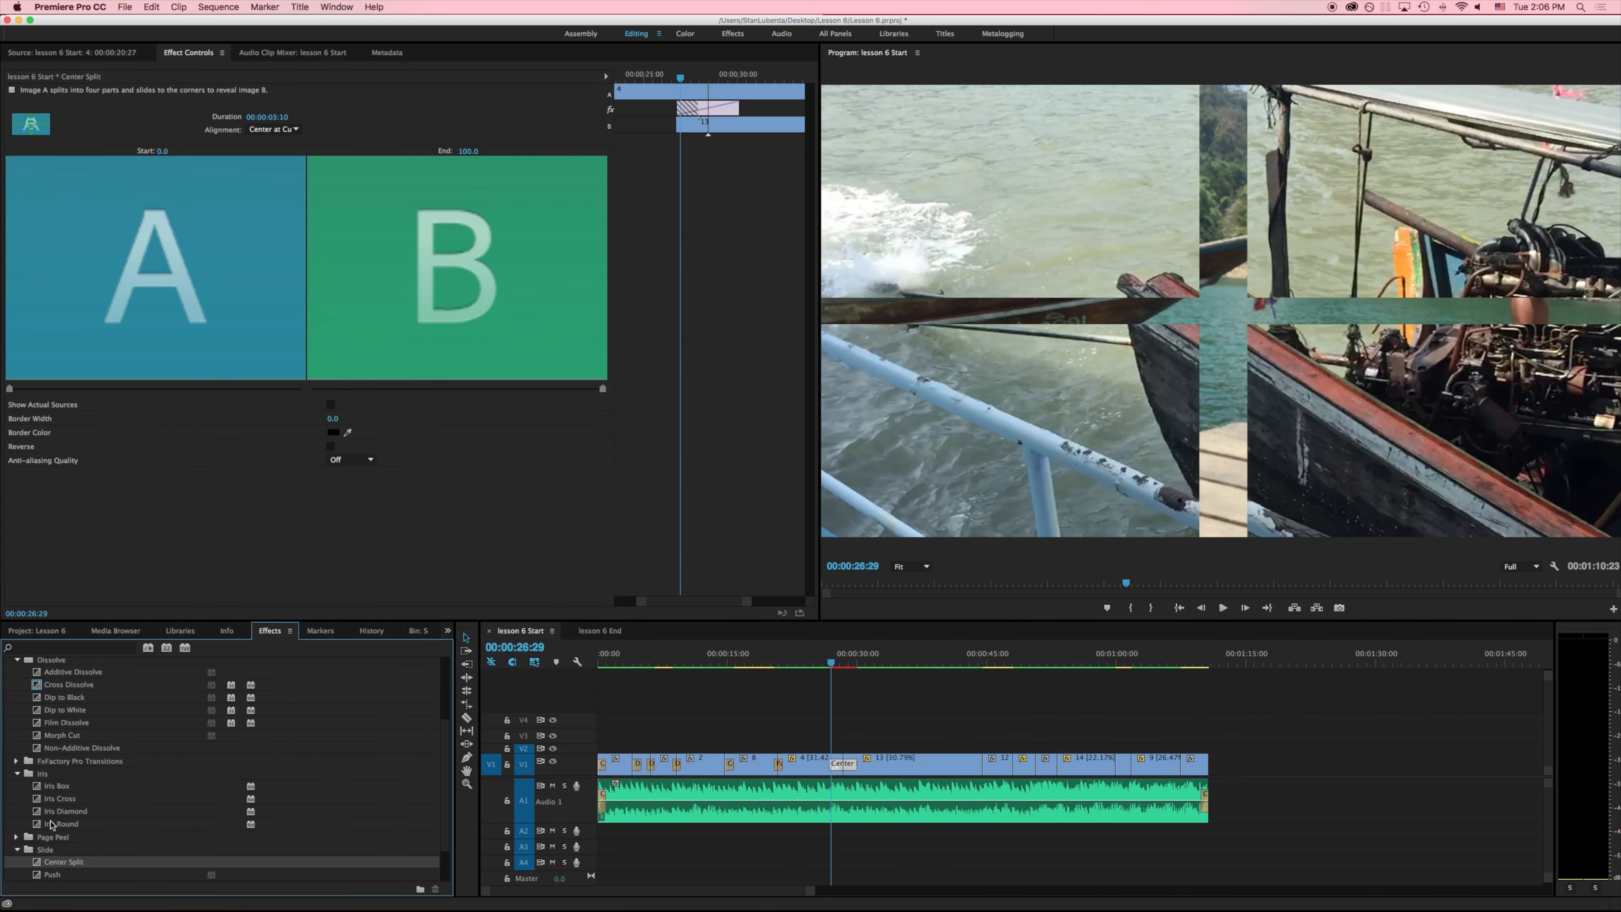
left_click_drag(51, 824, 843, 763)
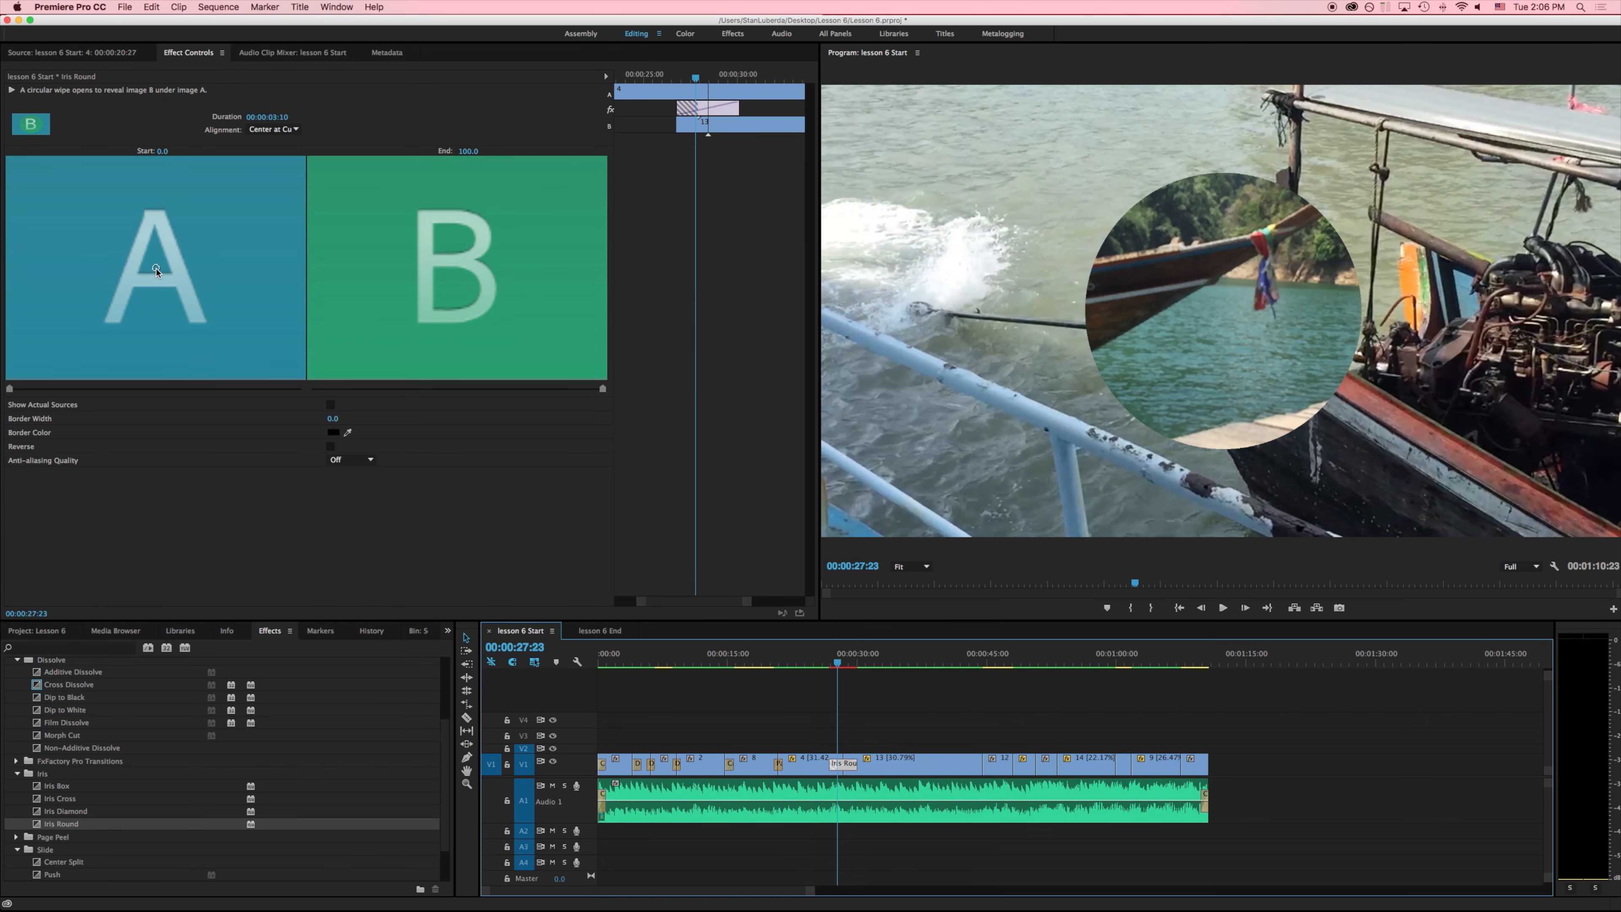
left_click(156, 270)
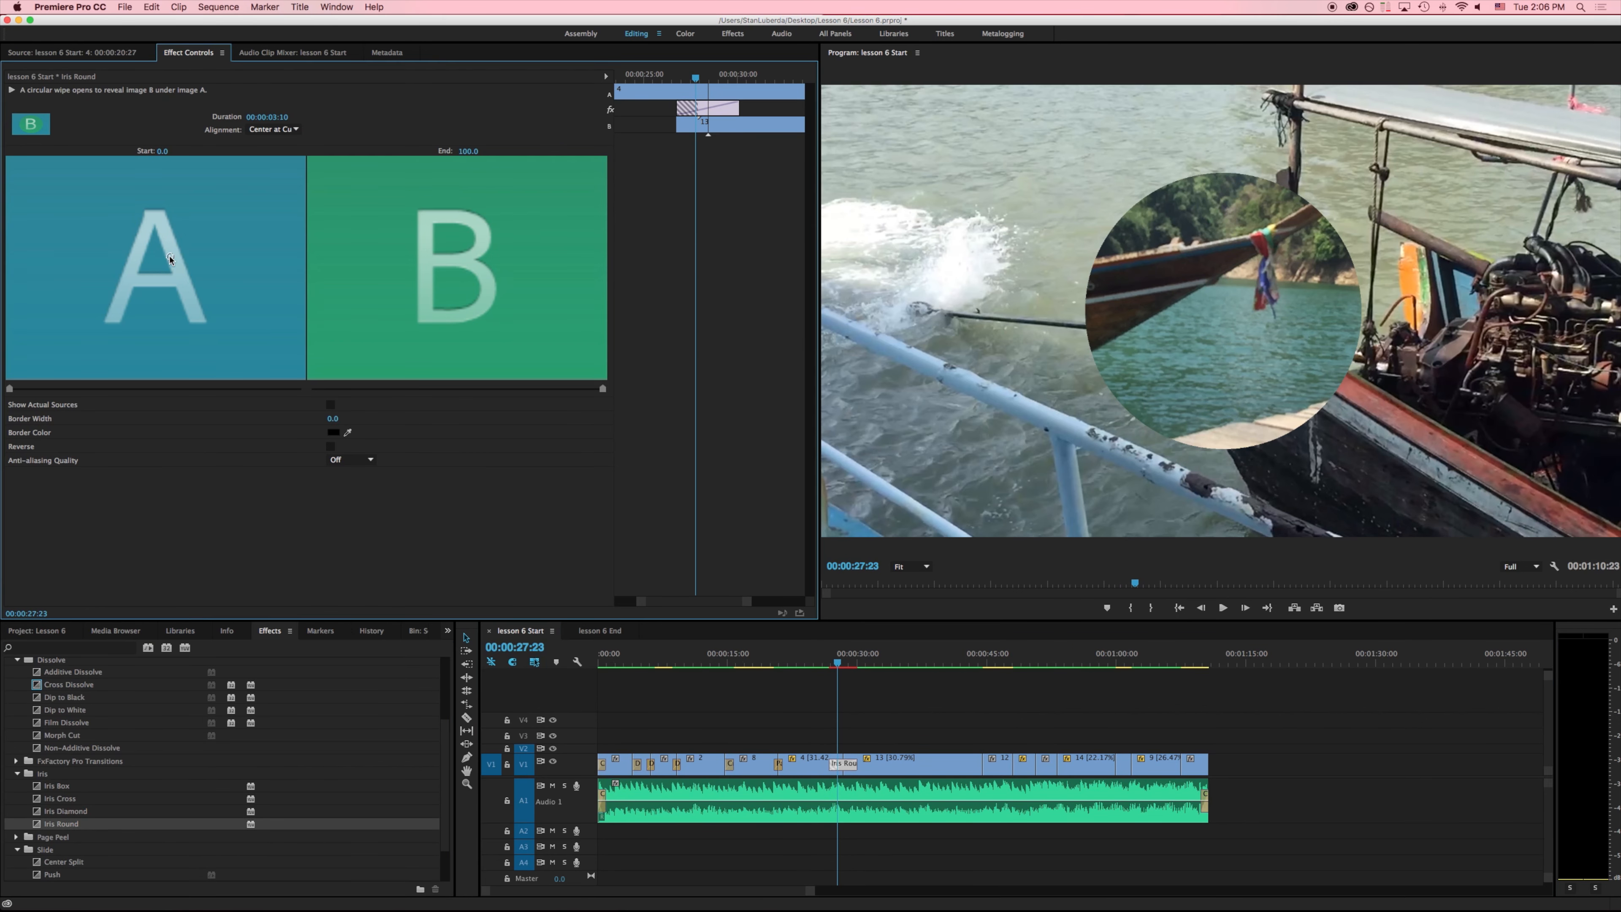
left_click_drag(253, 350, 219, 284)
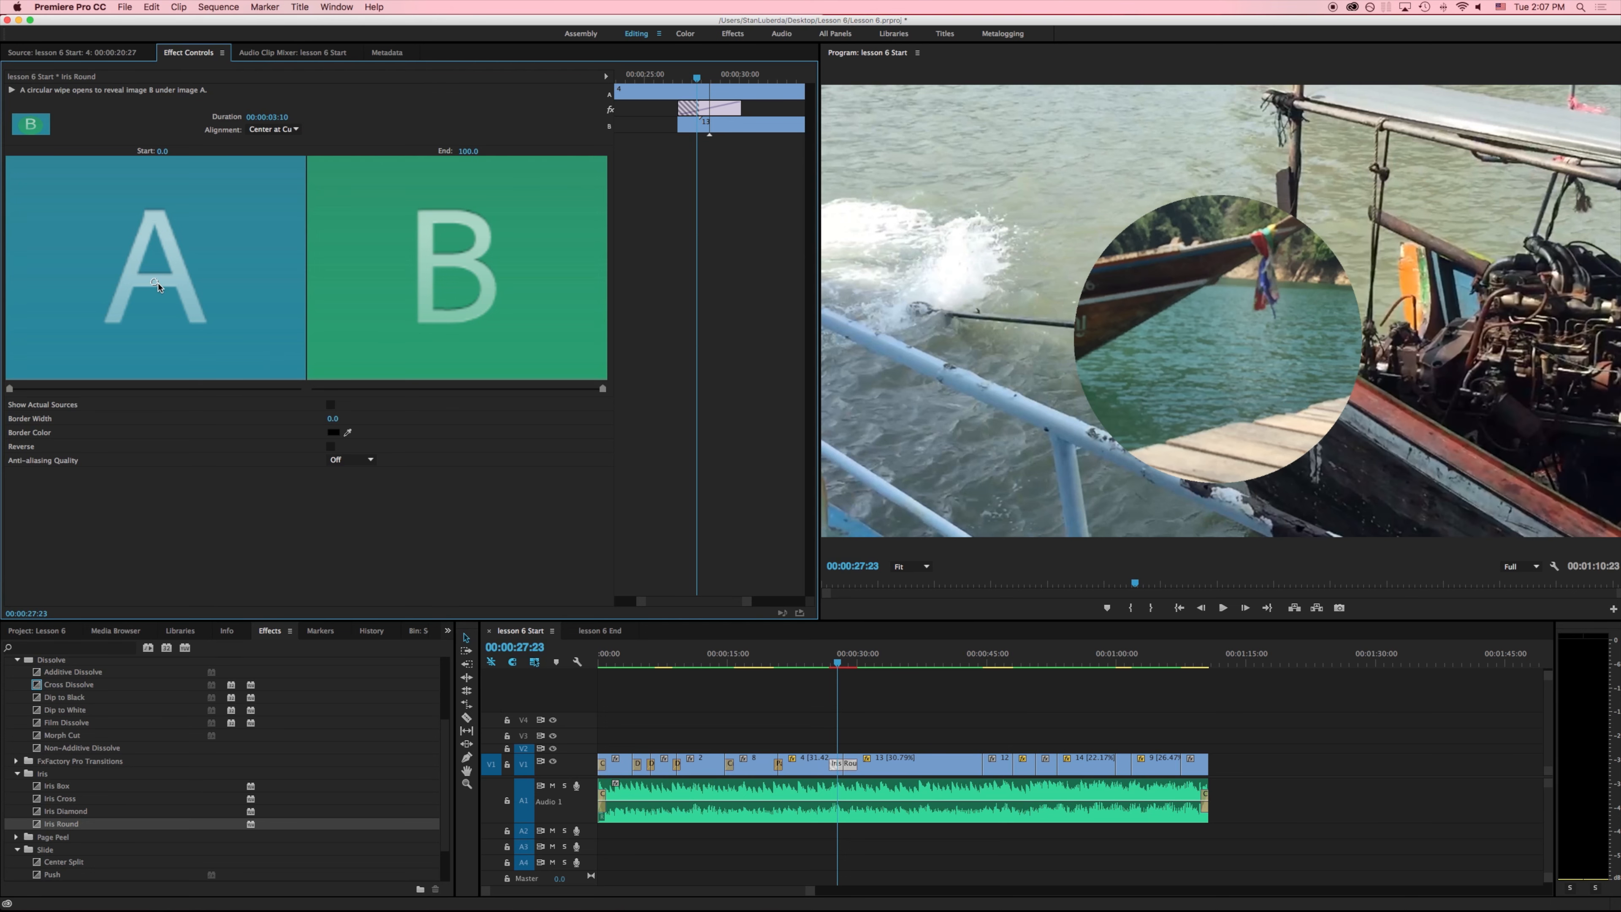
left_click_drag(167, 270, 264, 190)
left_click_drag(839, 665, 870, 658)
left_click(952, 660)
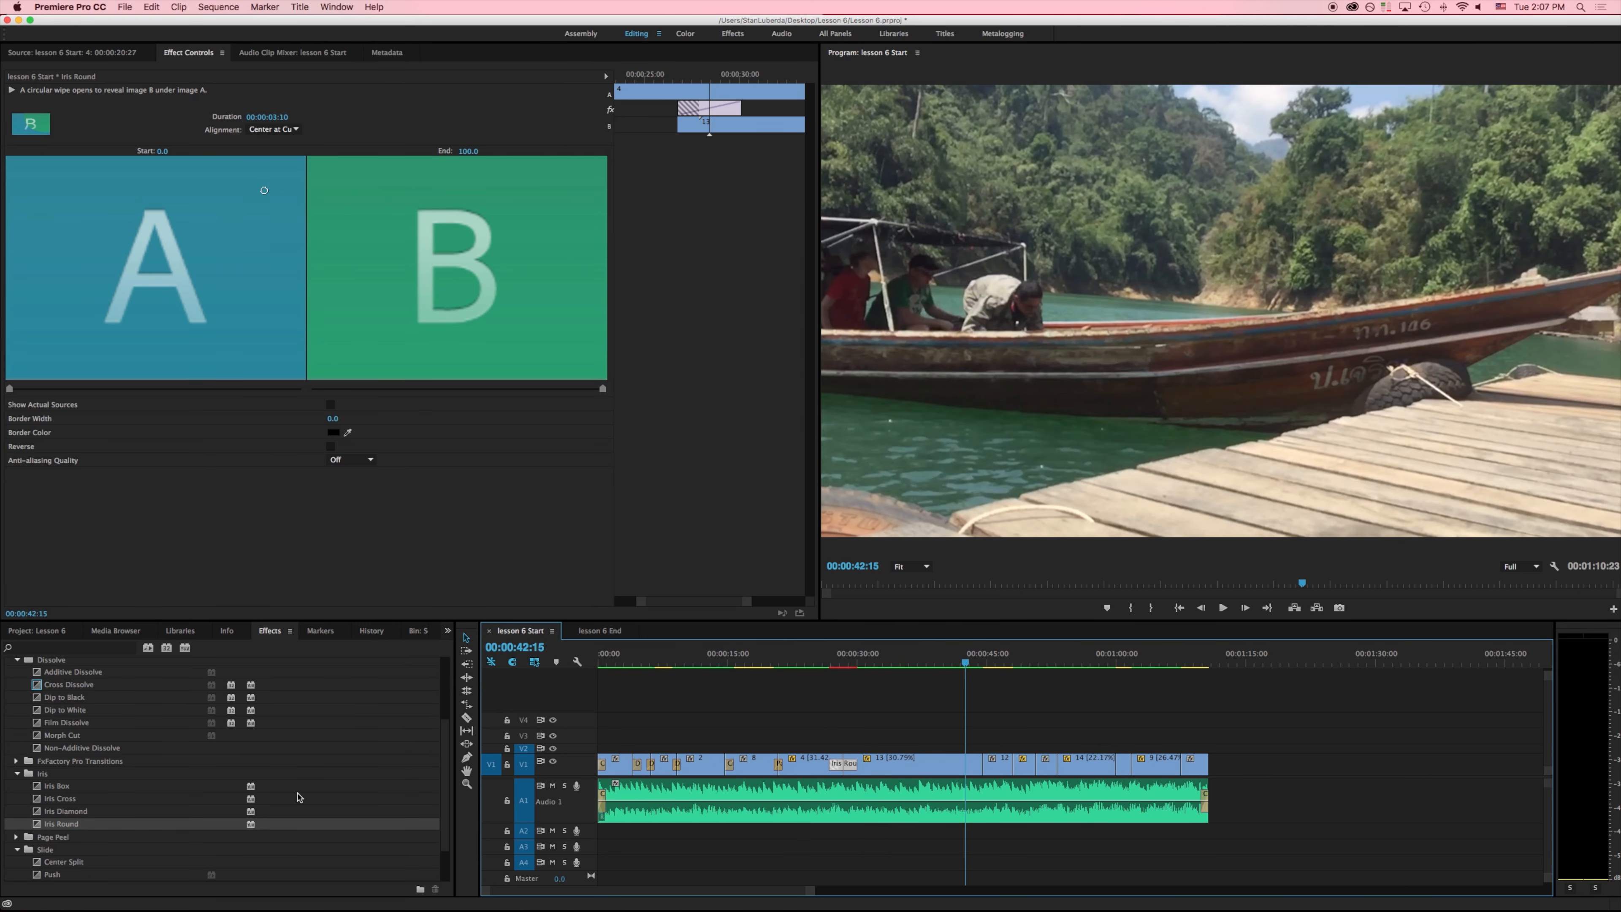
- Apply Cross Dissolve over the existing transitions among the opening clips and move the playhead to 00:00:10:04
left_click(54, 687)
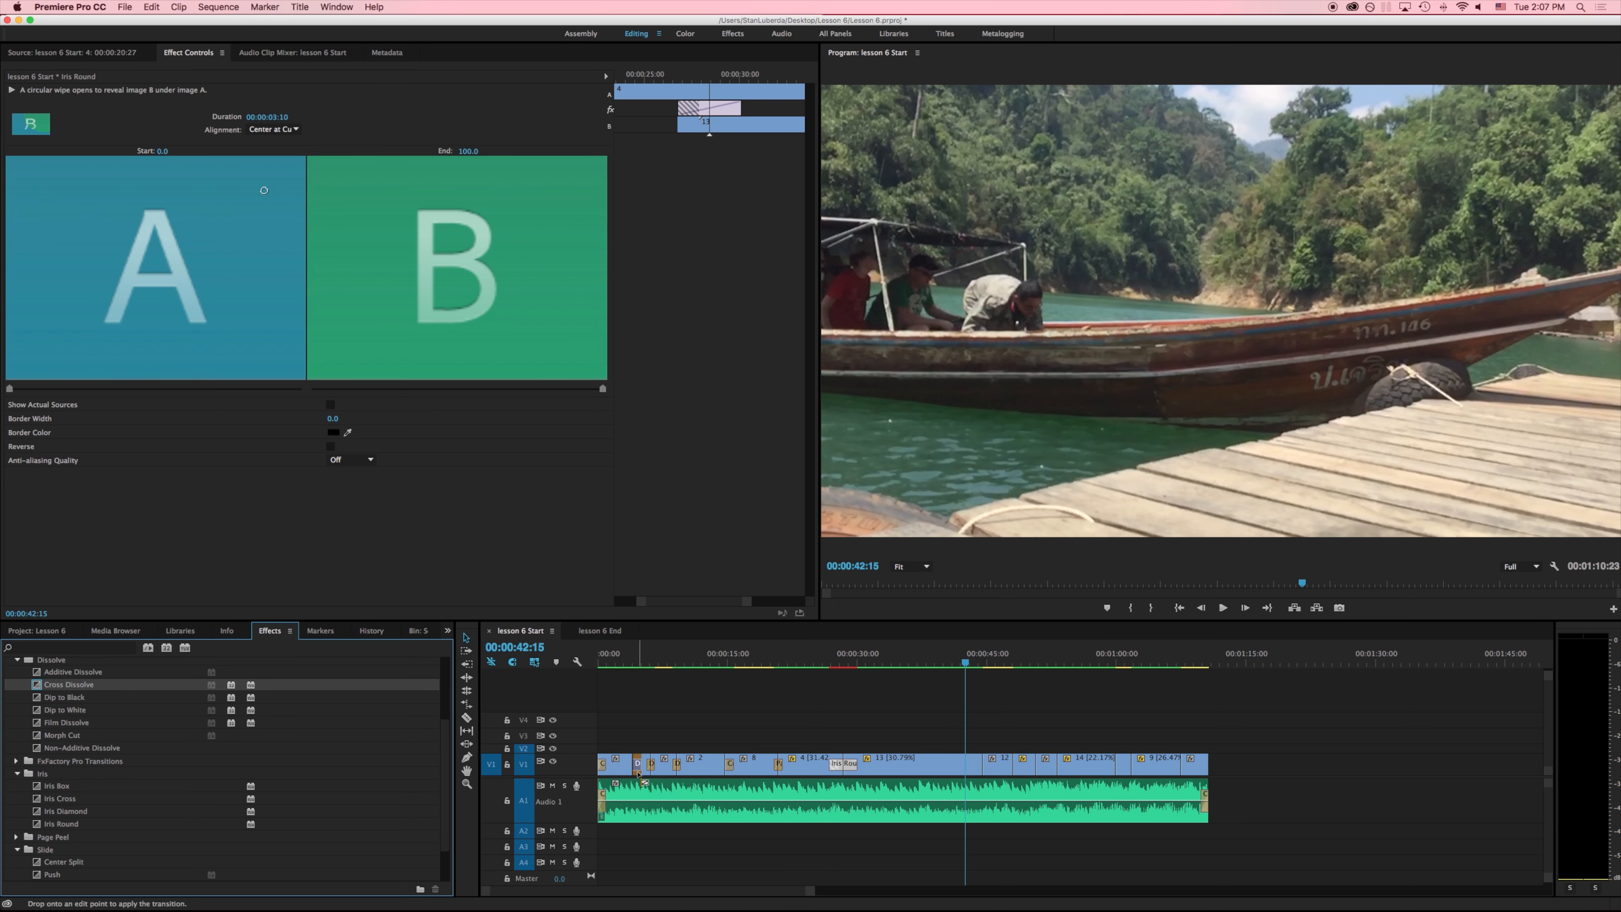
left_click(685, 662)
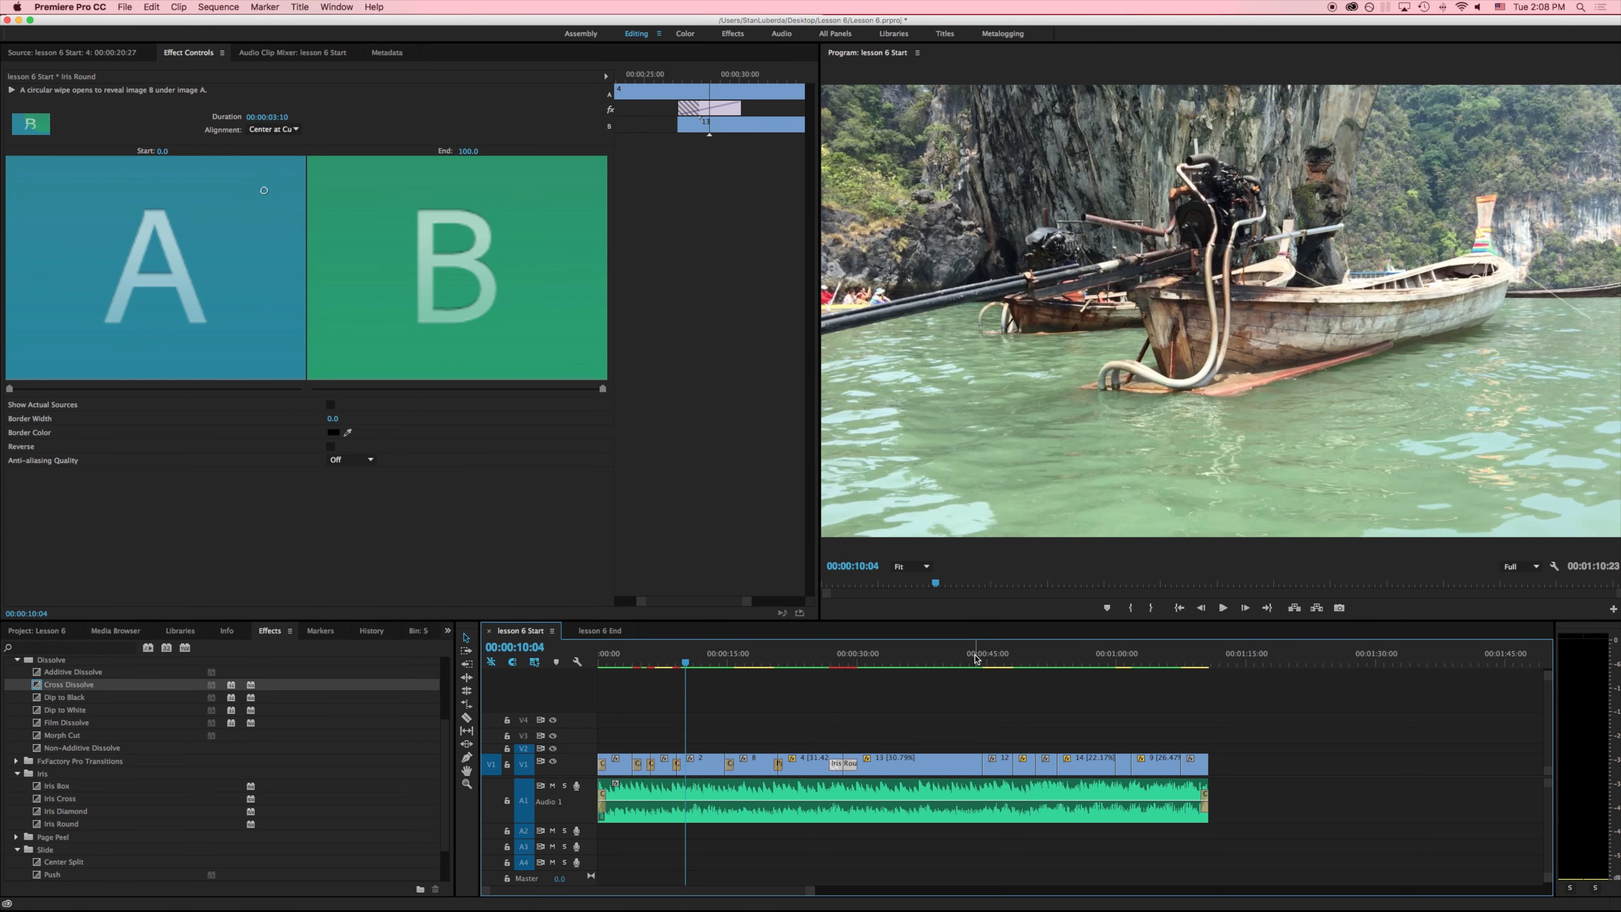
- Play the sequence from 00:00:43:16 and move the playhead to 00:00:37:13 within clip 13
left_click(976, 659)
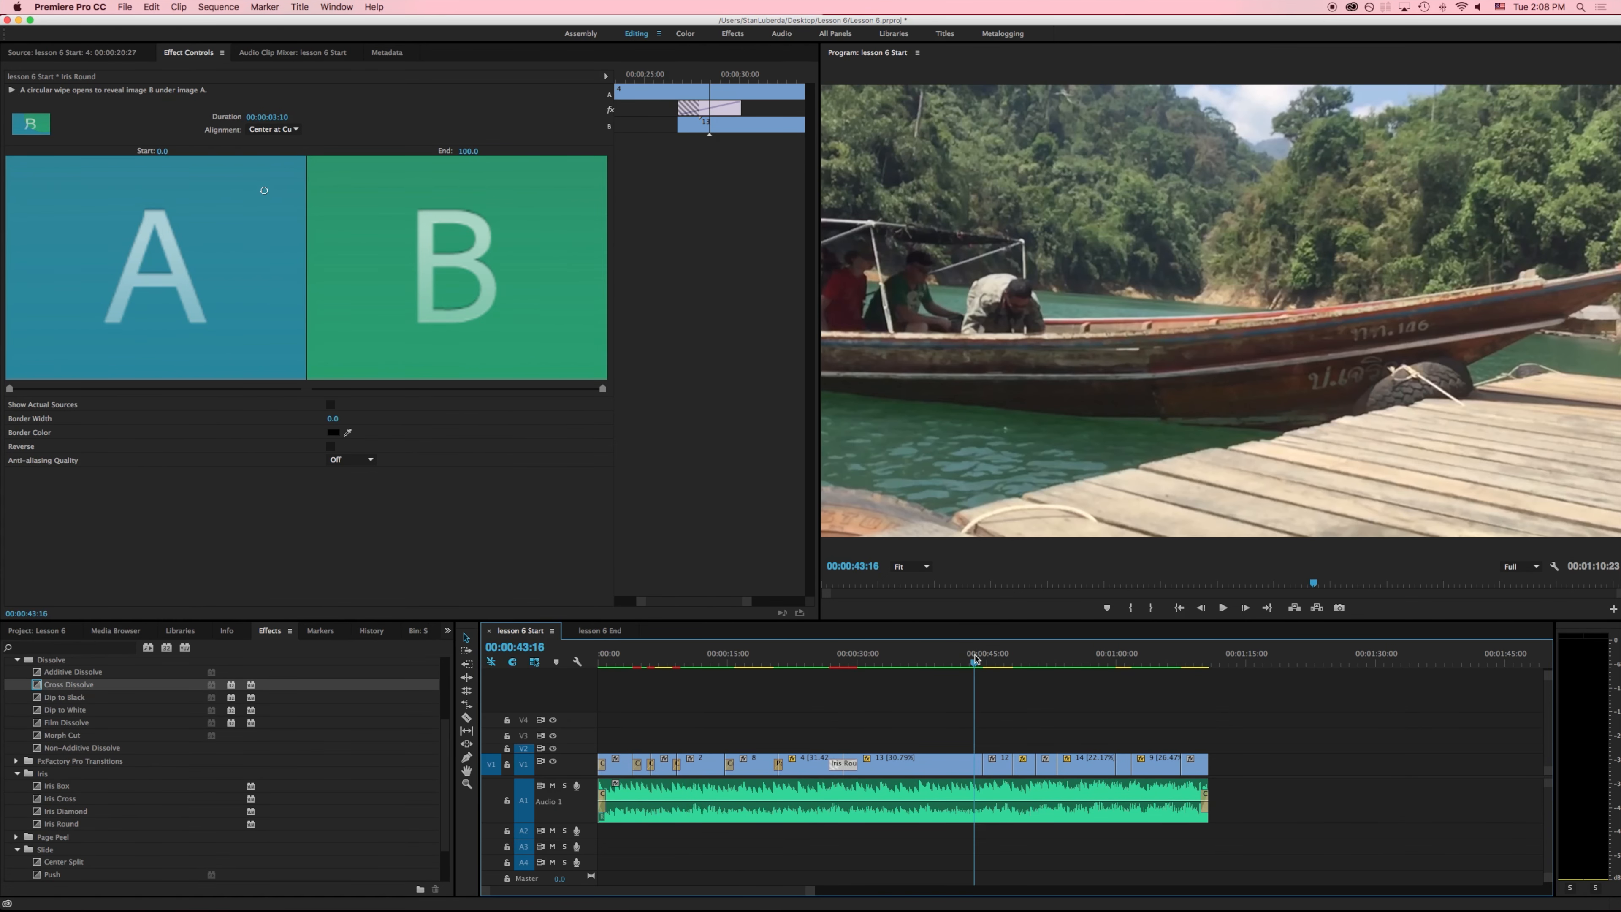
key("space")
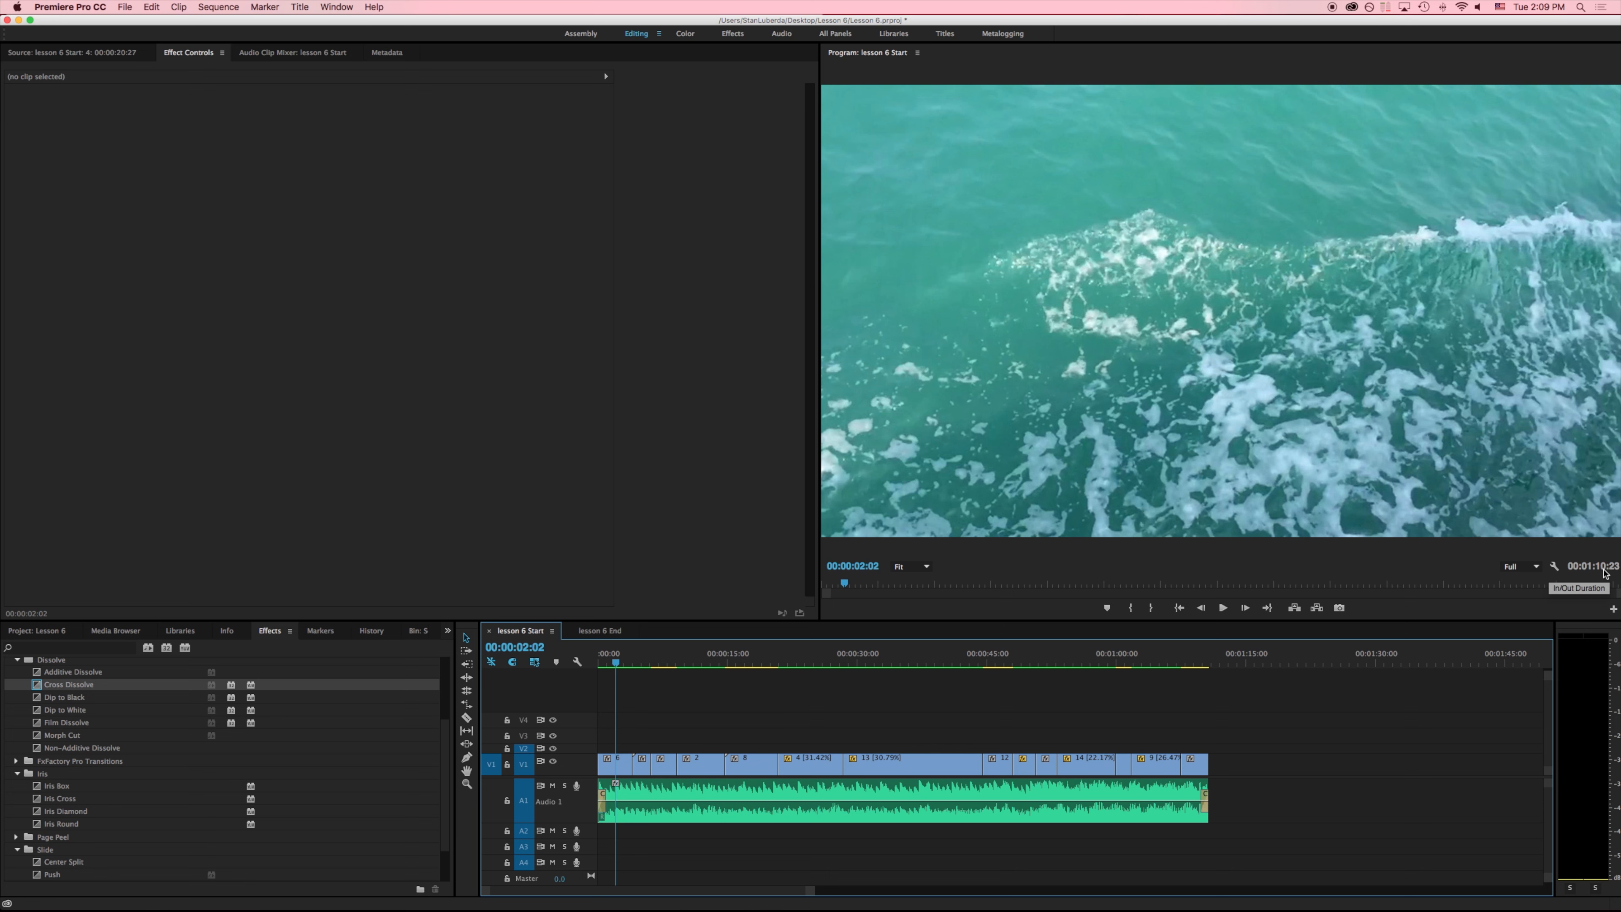
left_click_drag(850, 654, 923, 656)
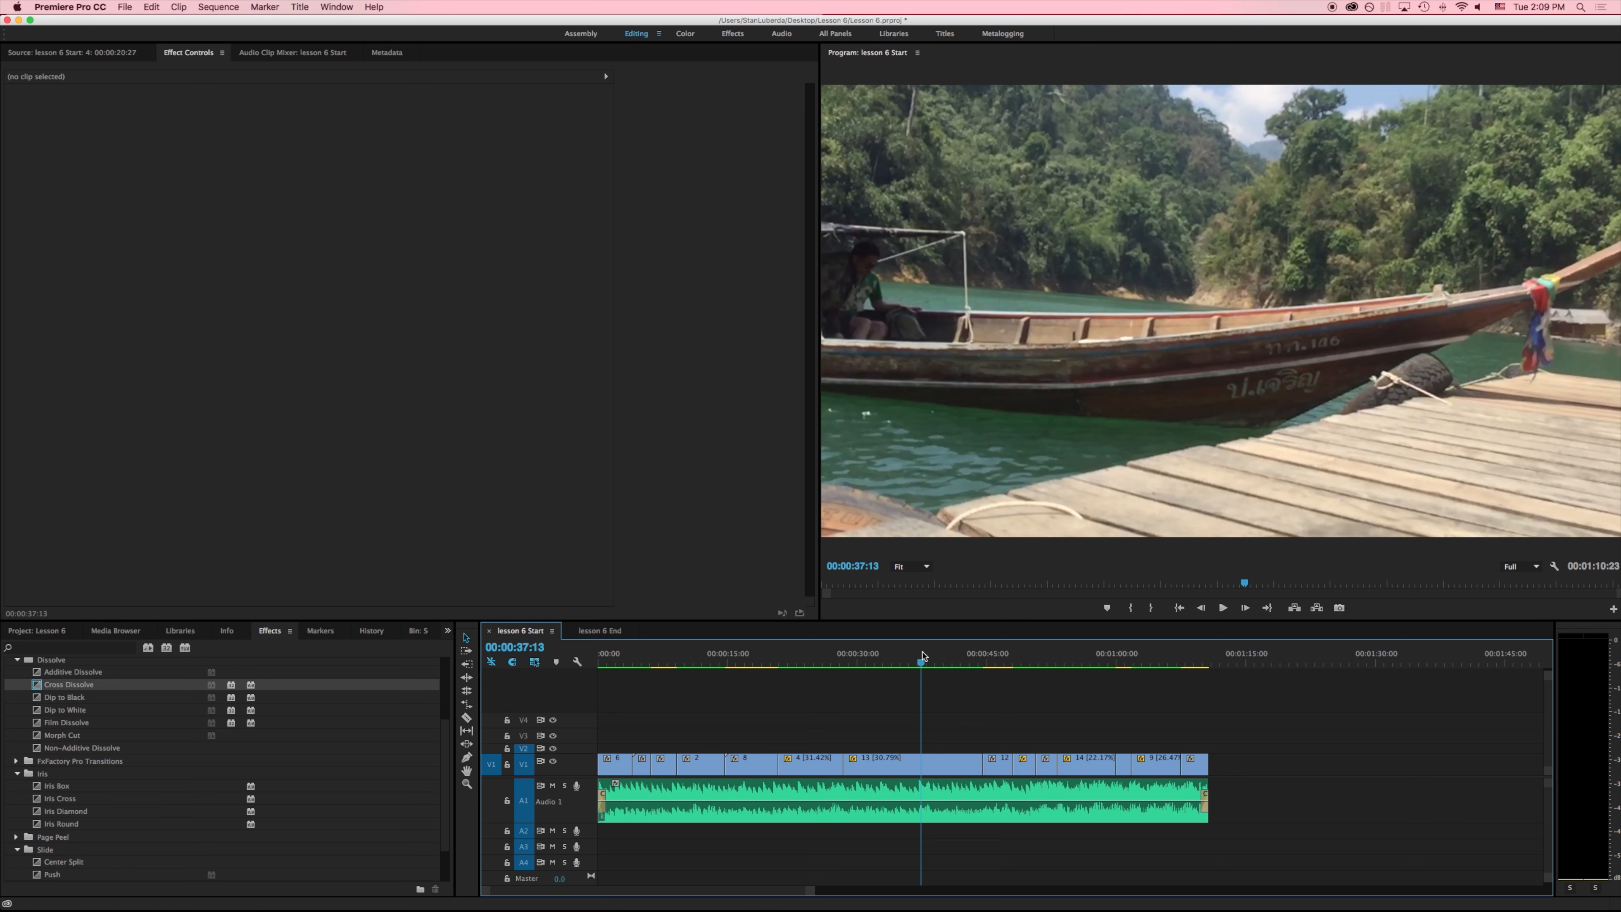
left_click_drag(628, 765, 633, 769)
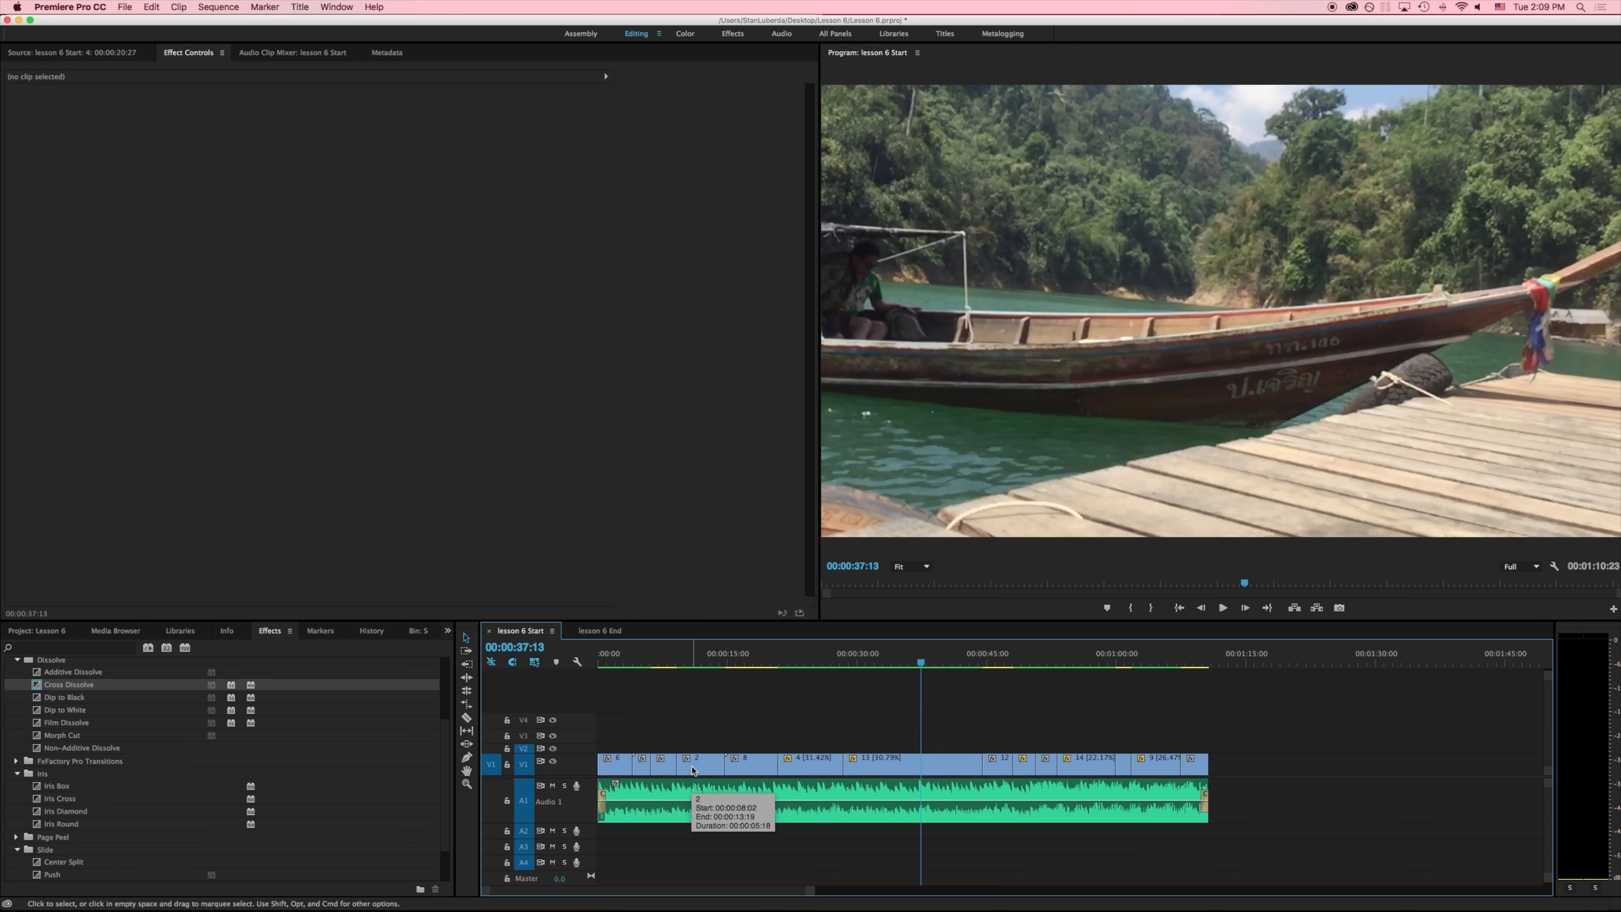